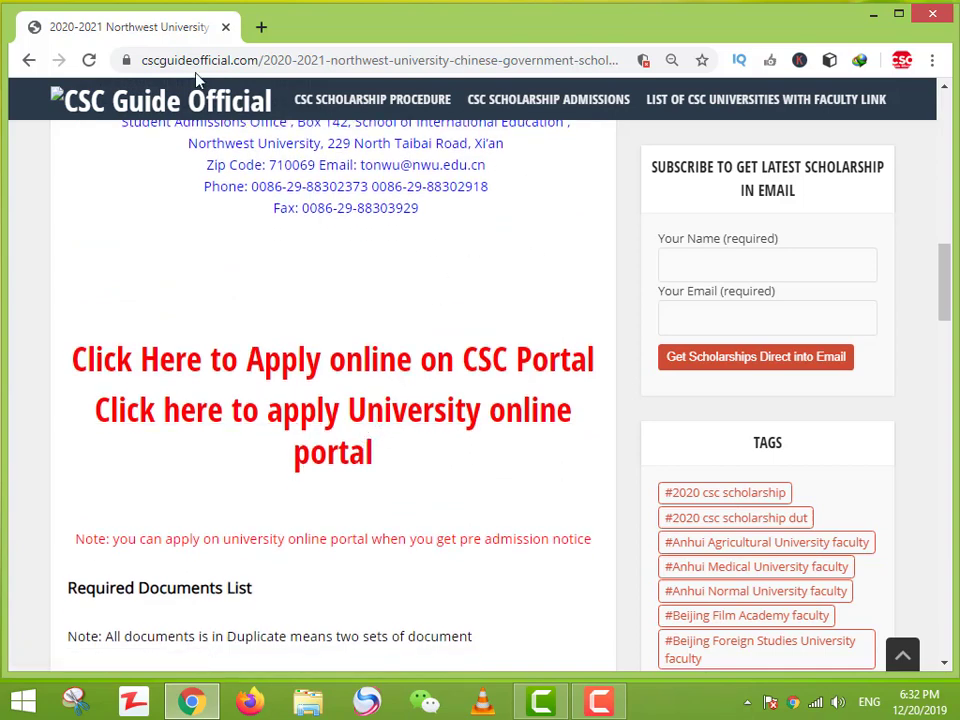
Step: Open the 'Click here to apply University online portal' link in a new browser tab
right_click(346, 429)
click(437, 443)
Step: In the portal tab, enter the verification code, sign in, and open Online Application
click(330, 28)
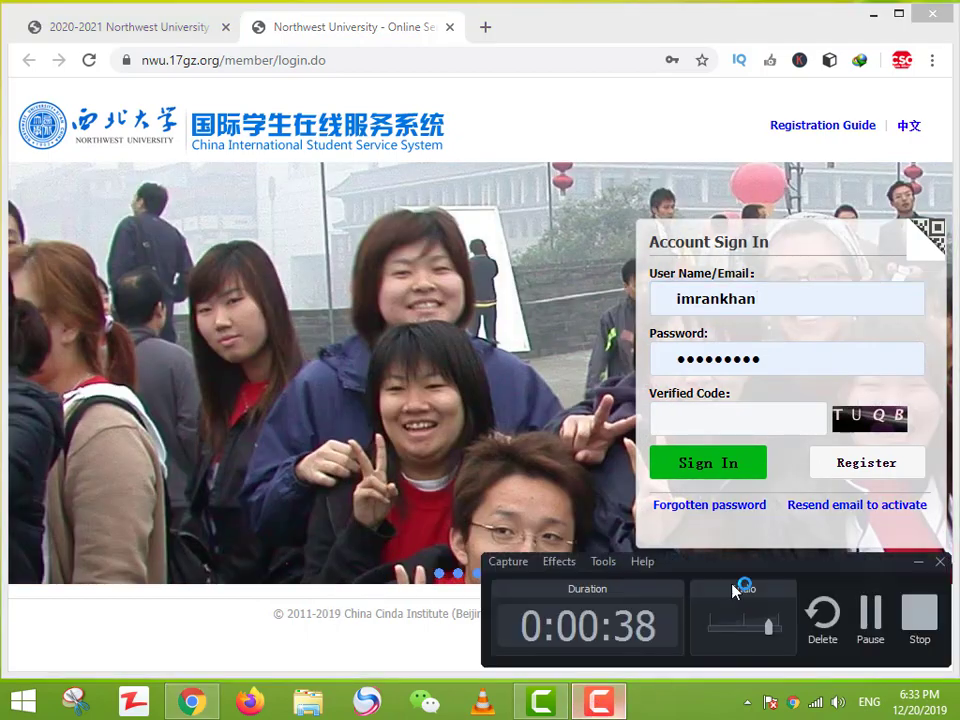
key(Tab)
key(Tab)
text(tuqb)
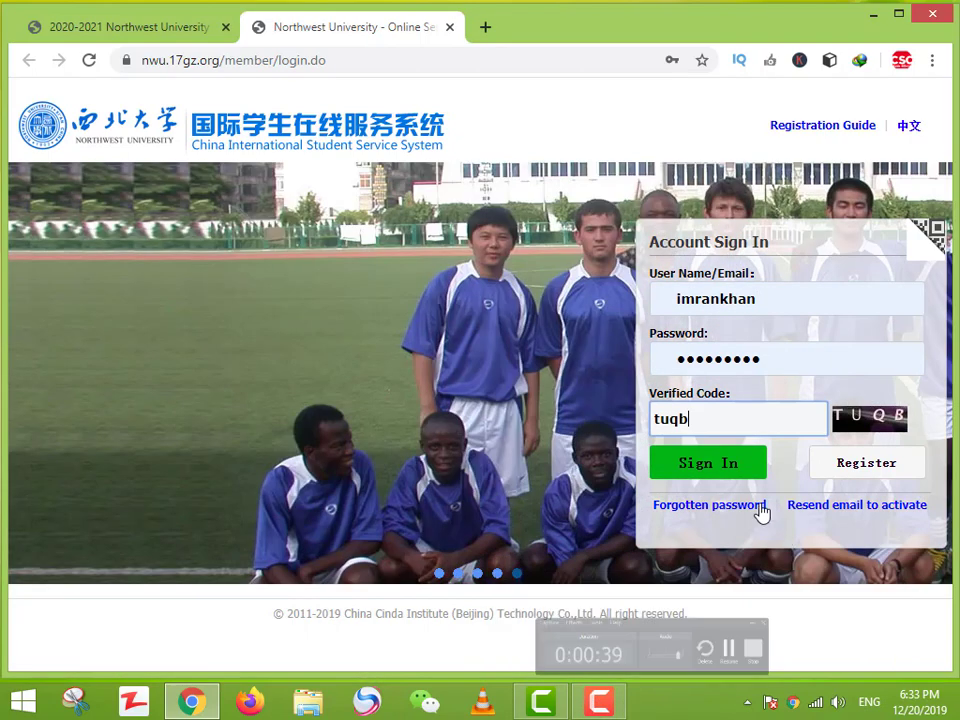
click(733, 468)
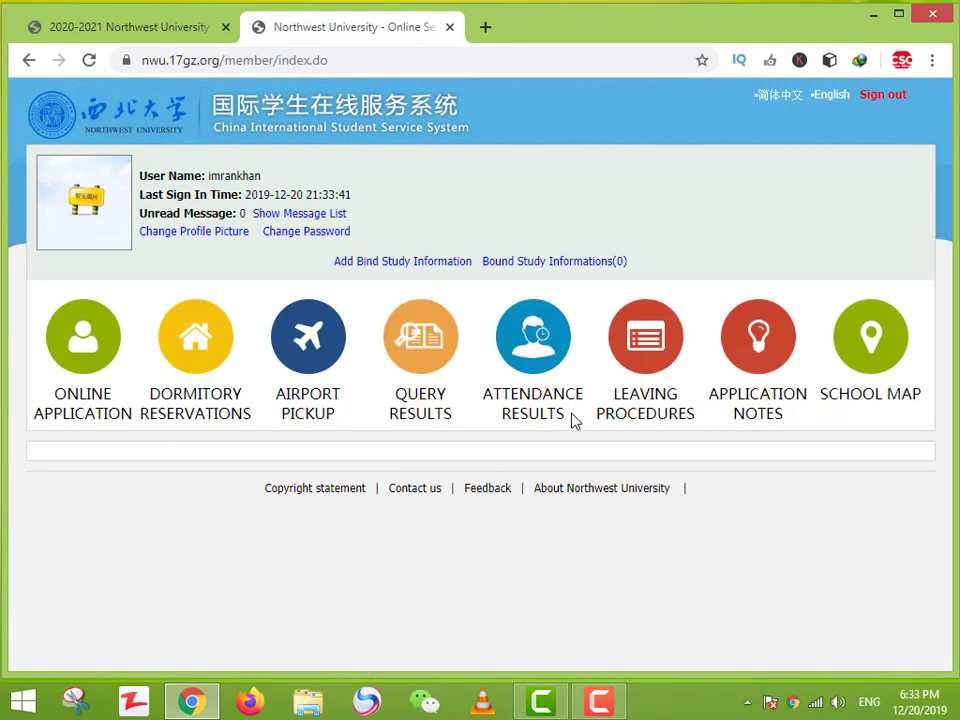
click(100, 360)
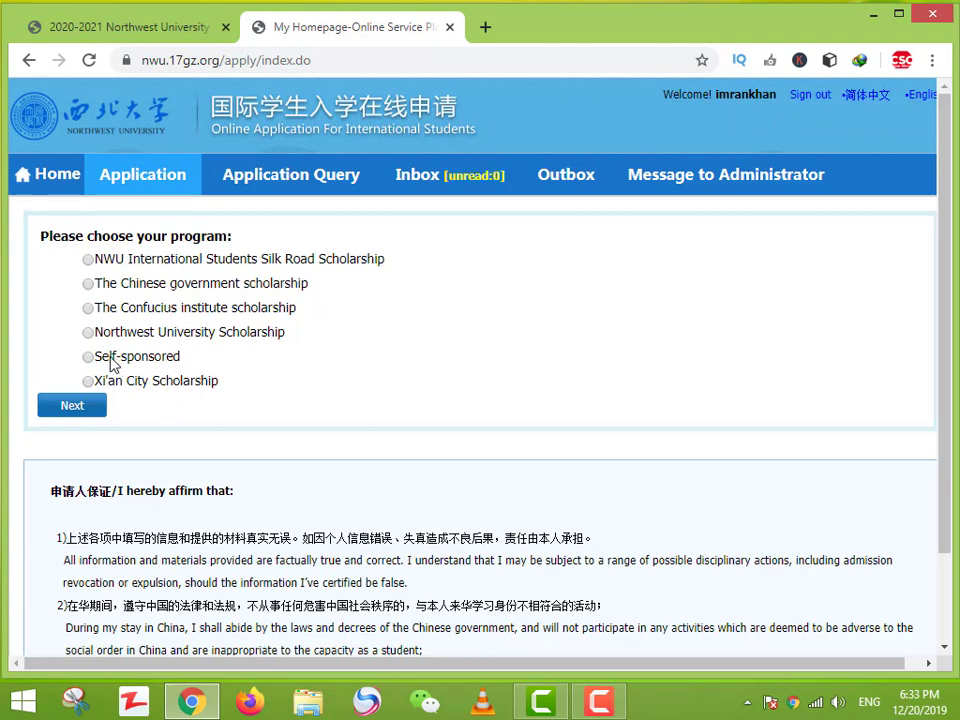
Step: Check the Silk Road Scholarship's student types (only Doctoral Student), then return to the program list
click(88, 262)
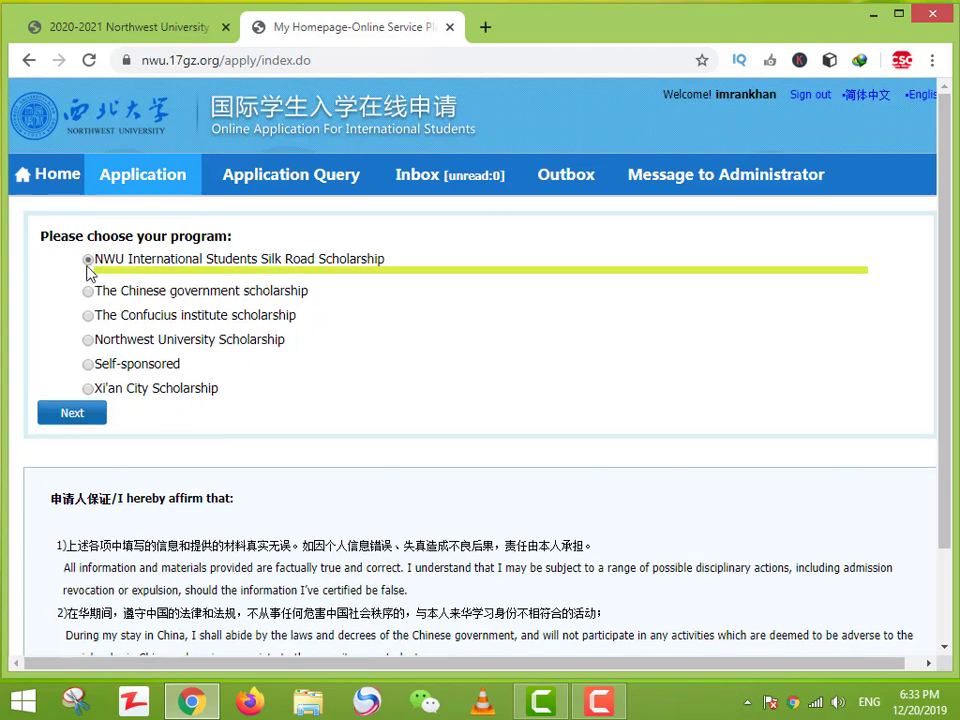
click(75, 411)
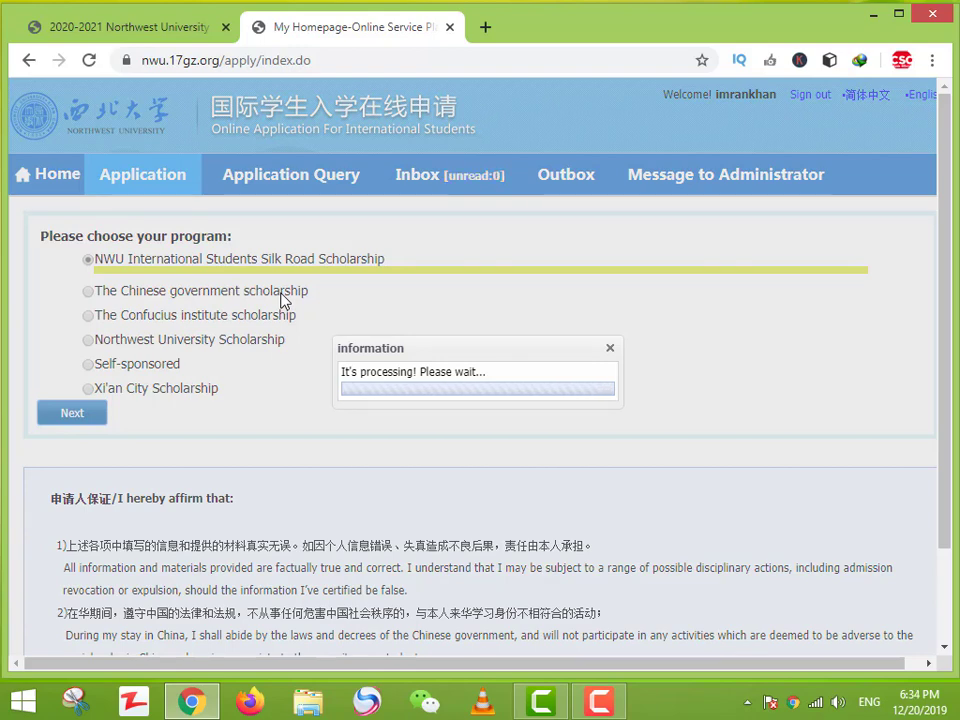
scroll(280, 335, down, 1)
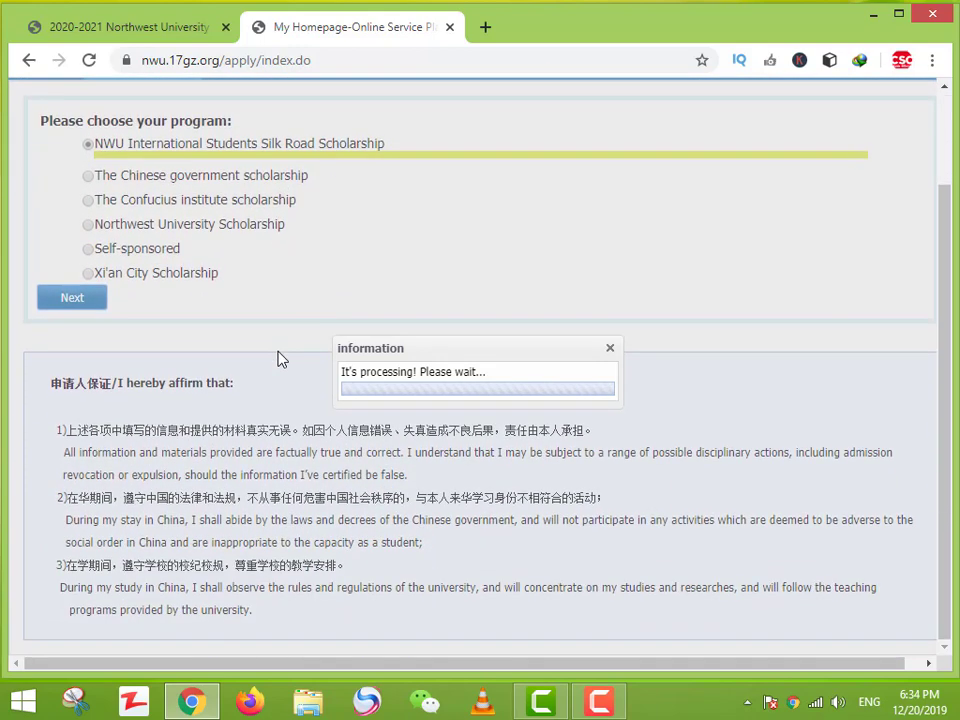
scroll(280, 356, up, 1)
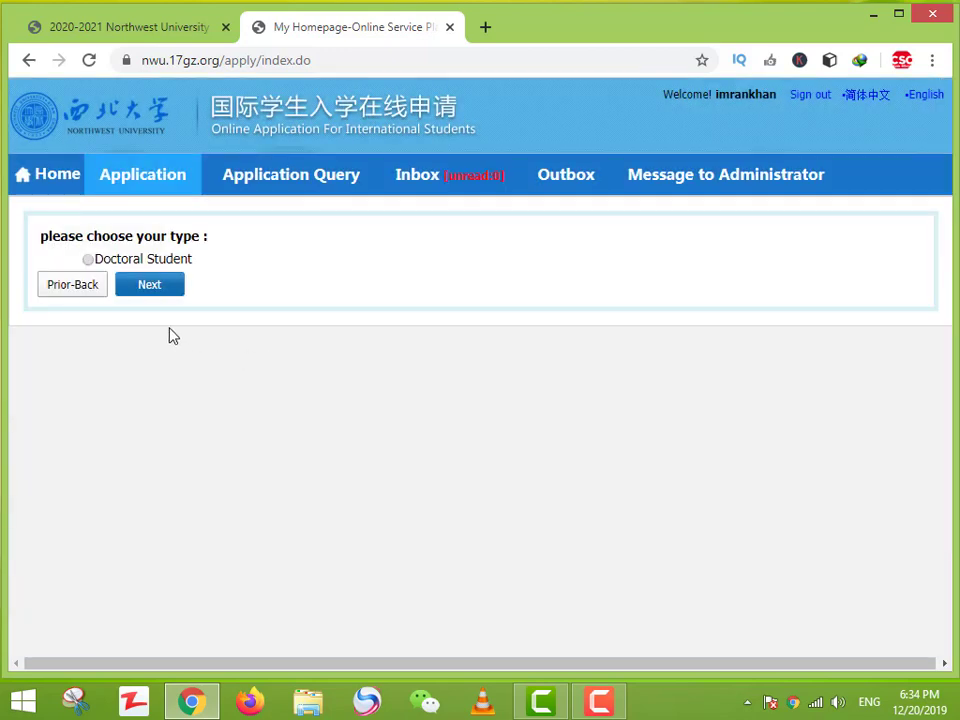
click(74, 297)
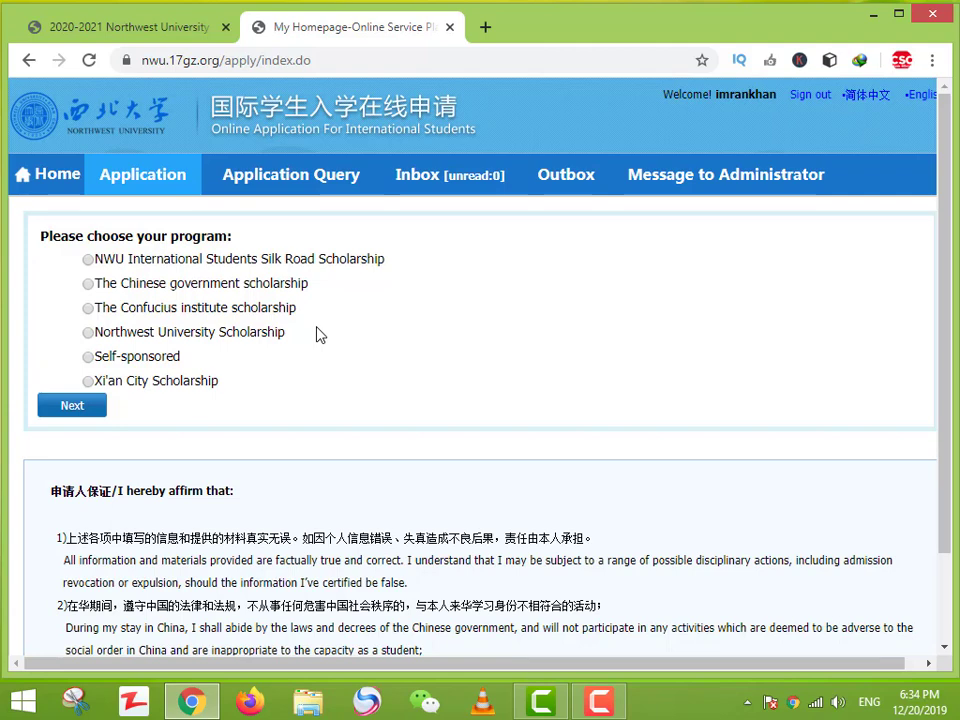
Step: Check the Chinese government scholarship's student types, then return to the program list
click(186, 285)
click(96, 413)
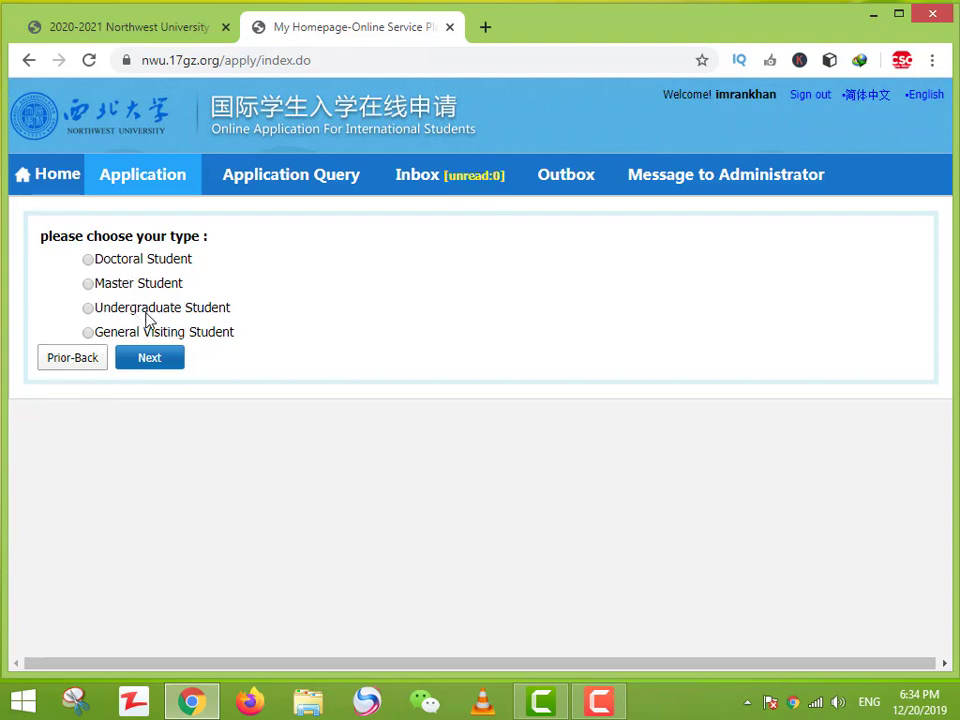
click(72, 358)
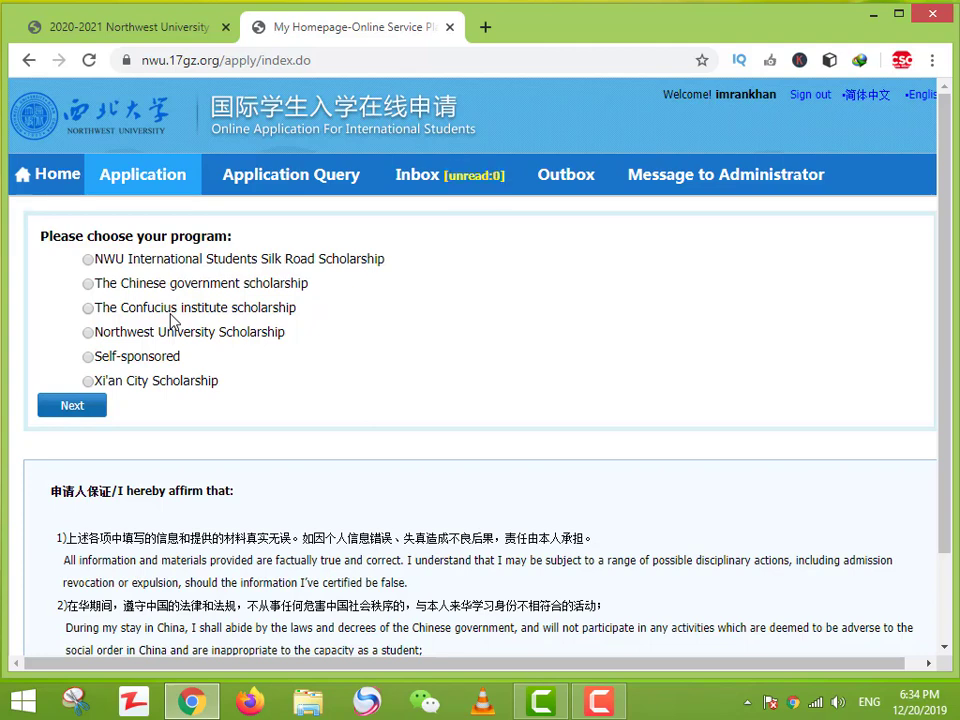
Step: Review the Northwest University Scholarship details, then choose Xi'an City Scholarship and continue
click(185, 333)
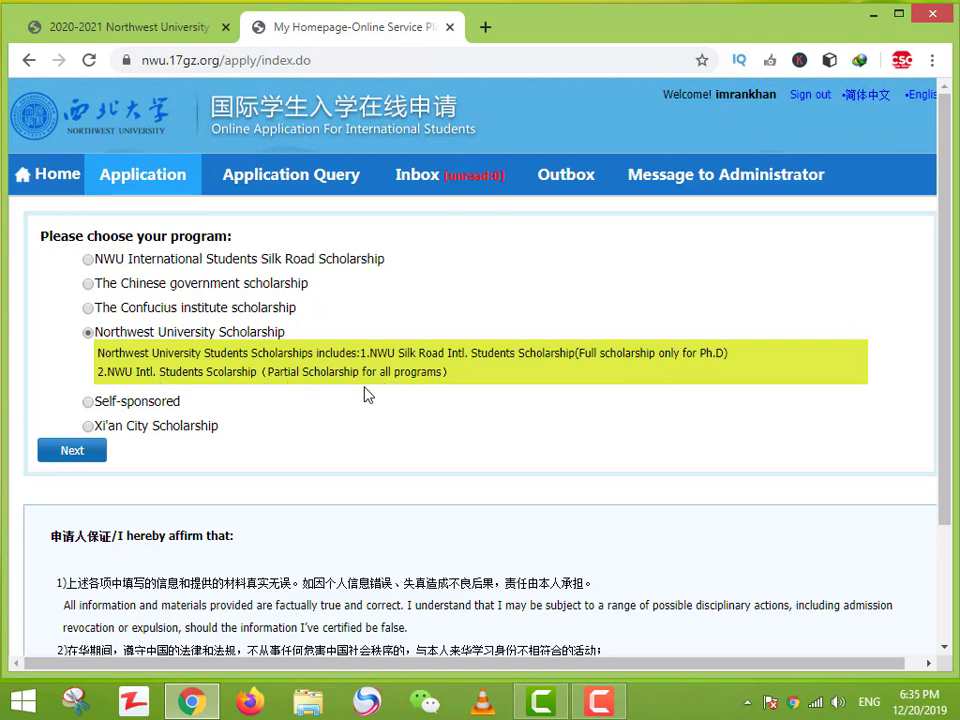
drag(737, 357, 611, 392)
click(537, 430)
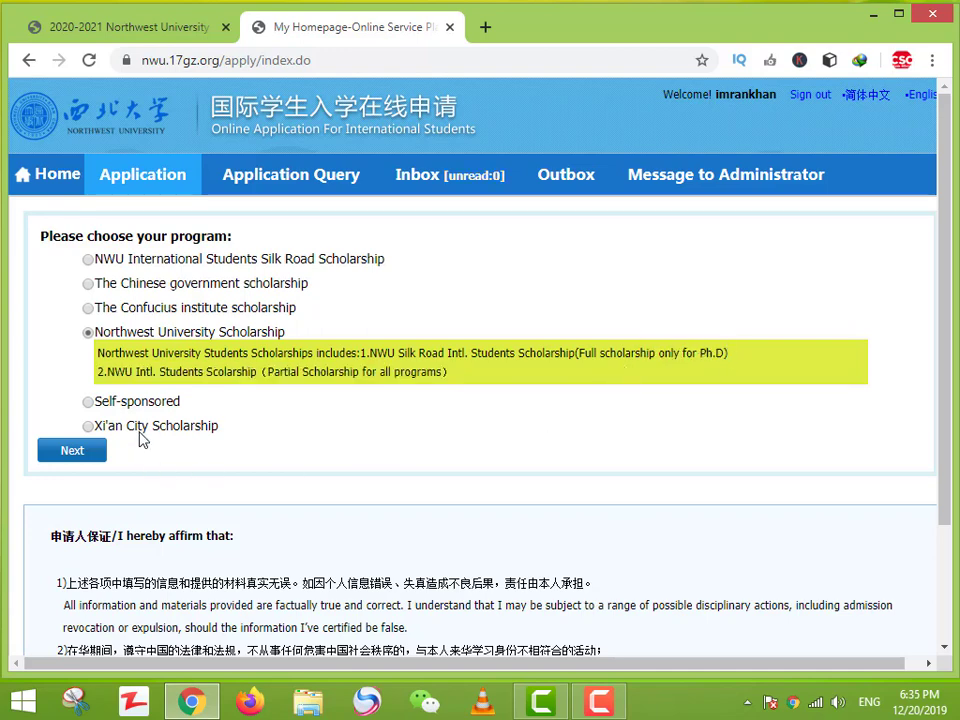
click(88, 426)
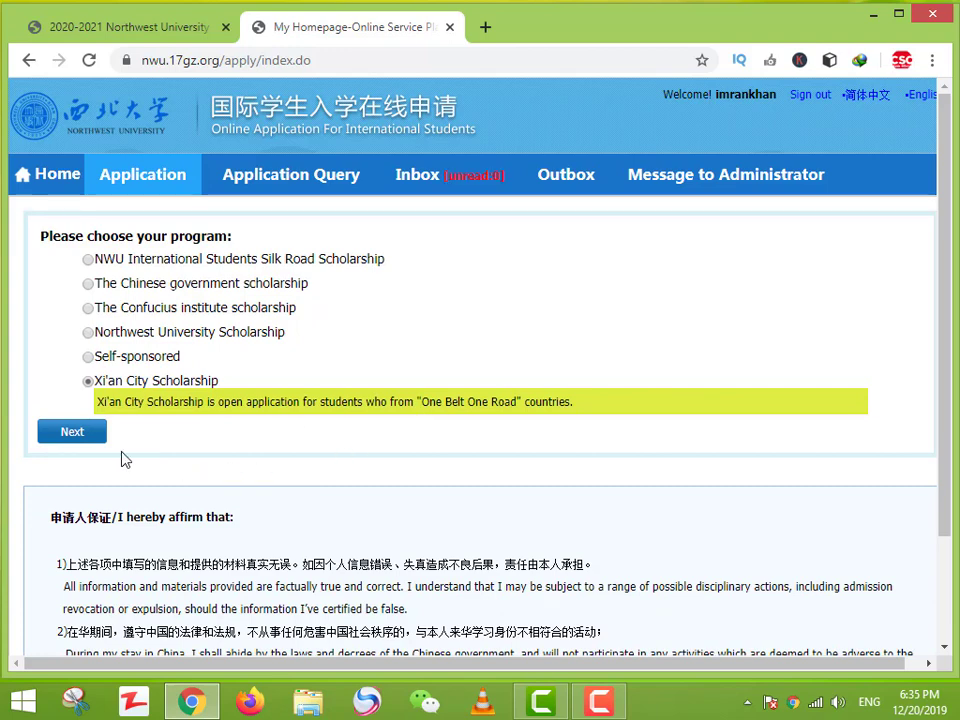
click(87, 445)
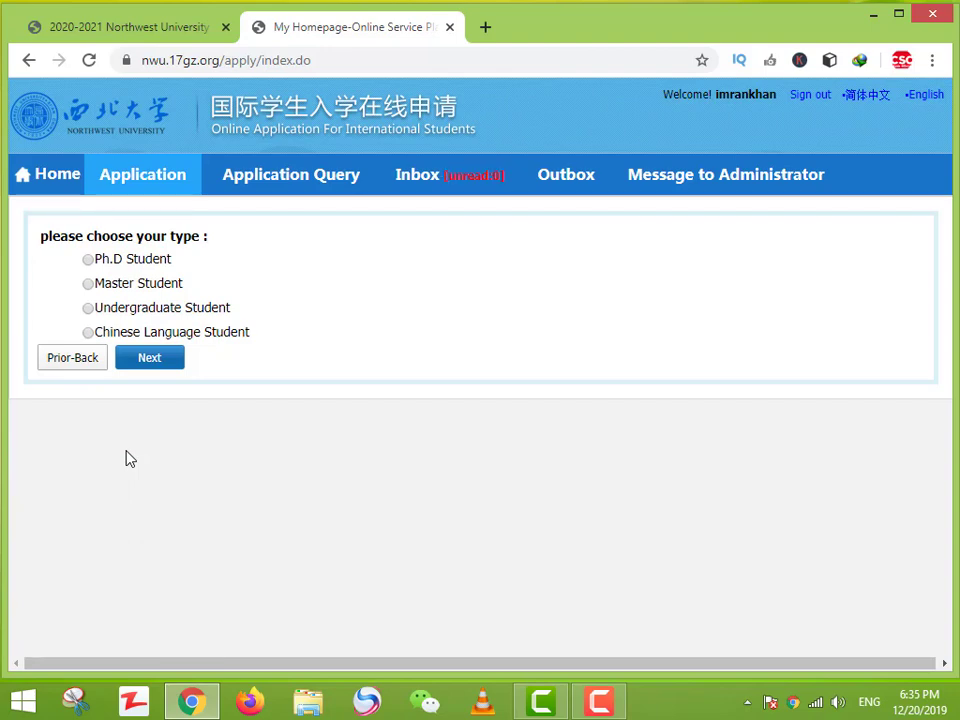
Step: Go back, choose the Chinese government scholarship and Undergraduate Student, and list its study plans
click(89, 366)
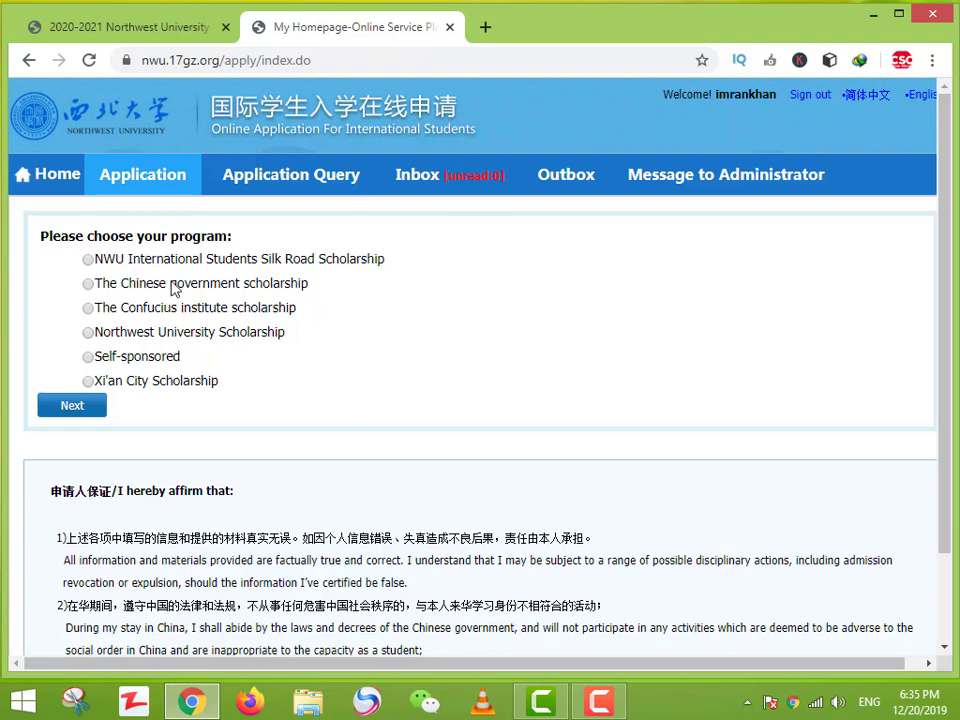
click(174, 288)
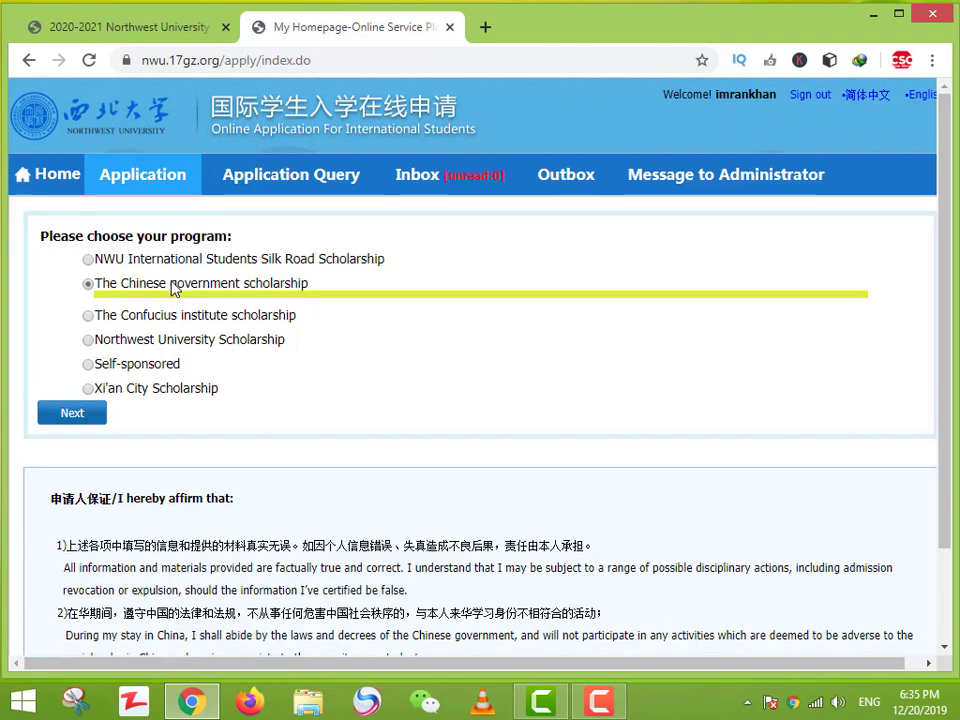
click(80, 412)
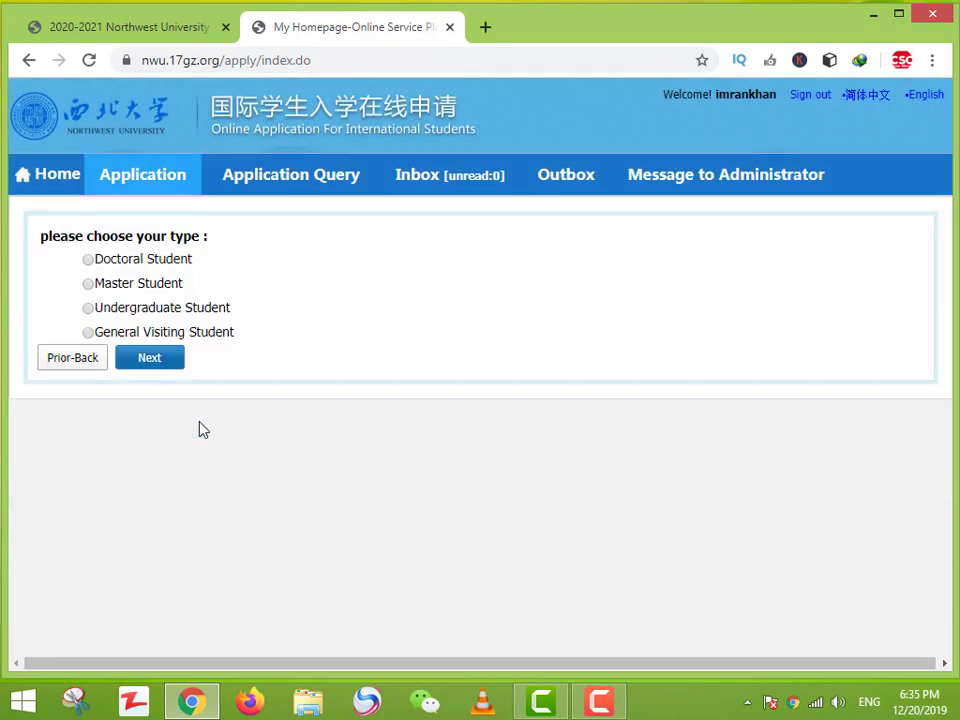
click(117, 289)
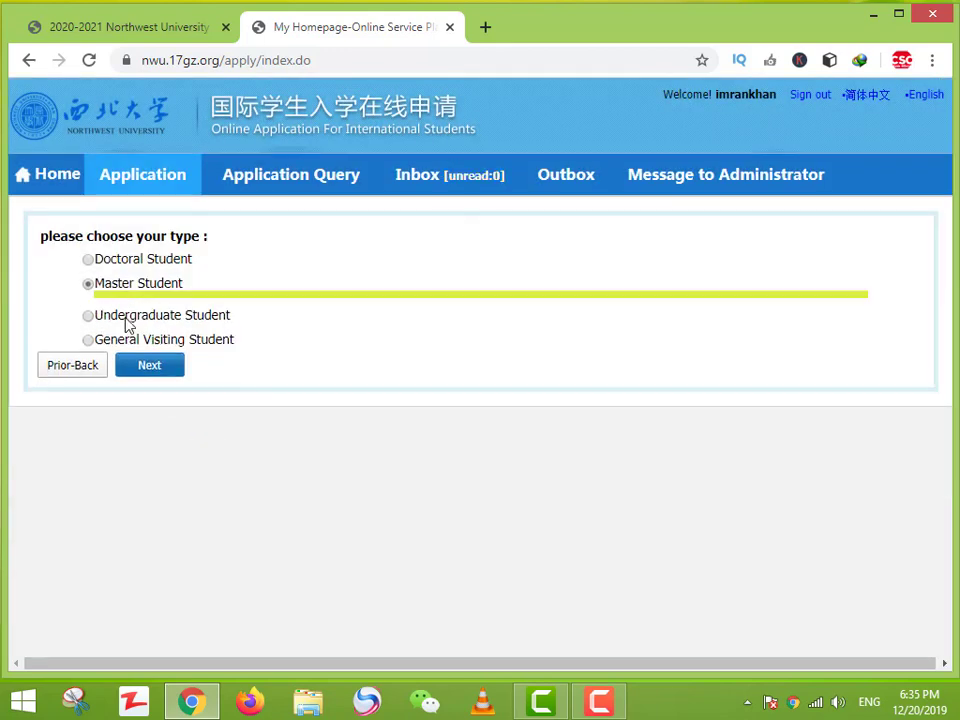
click(127, 318)
click(147, 369)
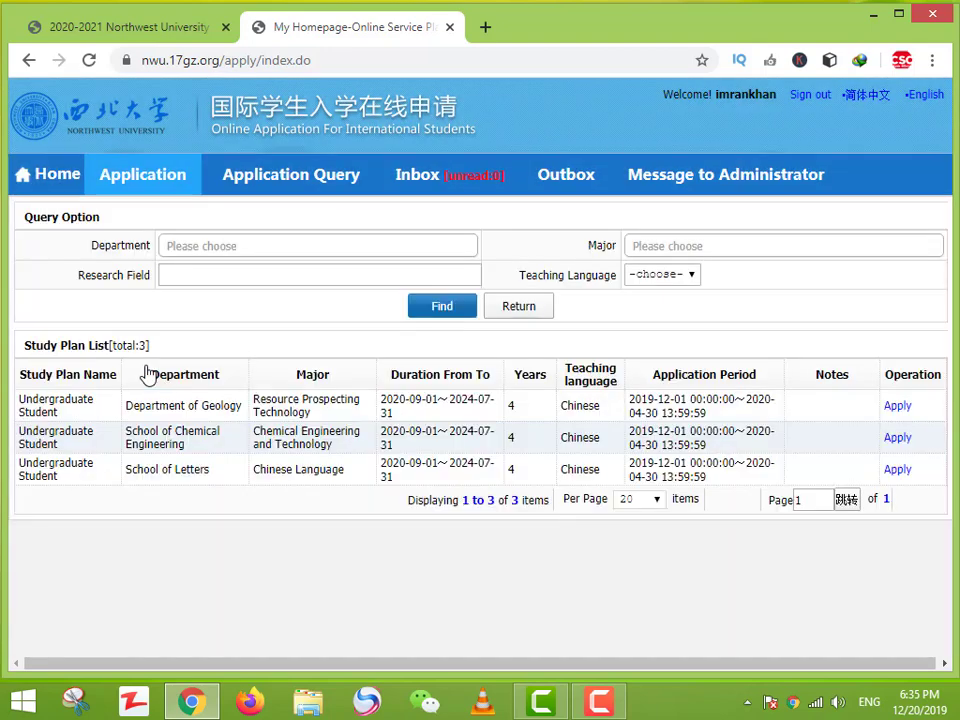
Step: Search the department list and pick Department of Geology
click(438, 249)
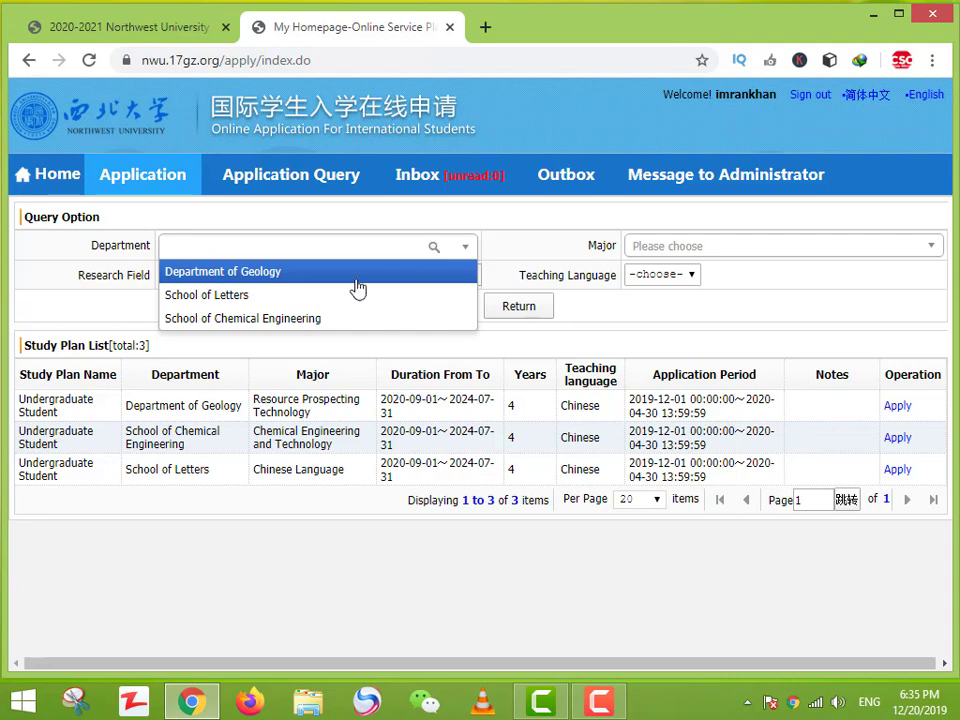
click(493, 251)
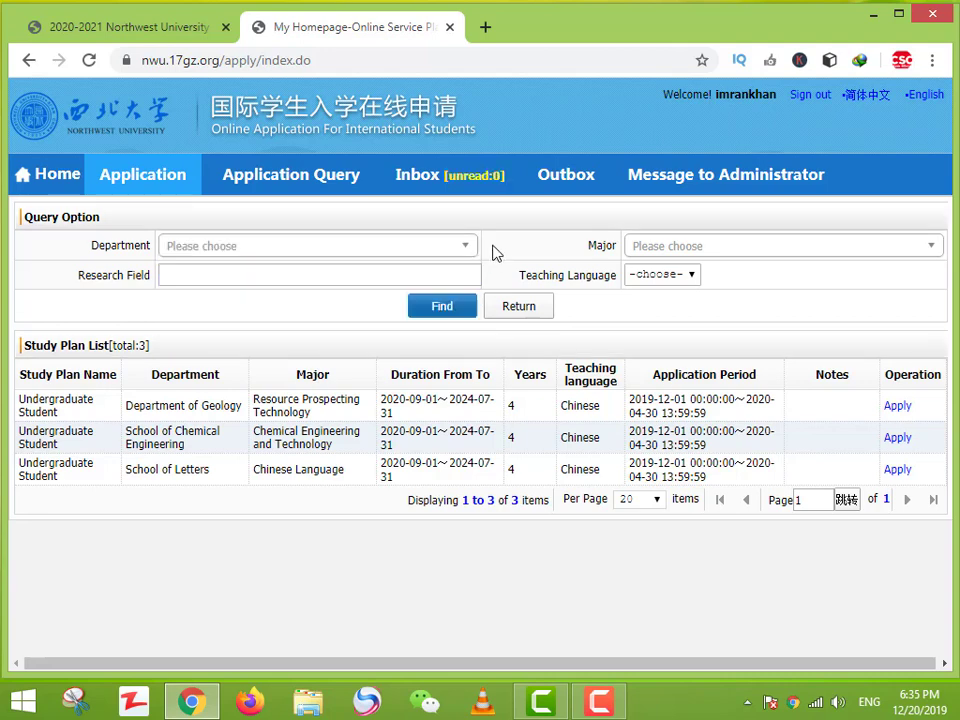
click(438, 249)
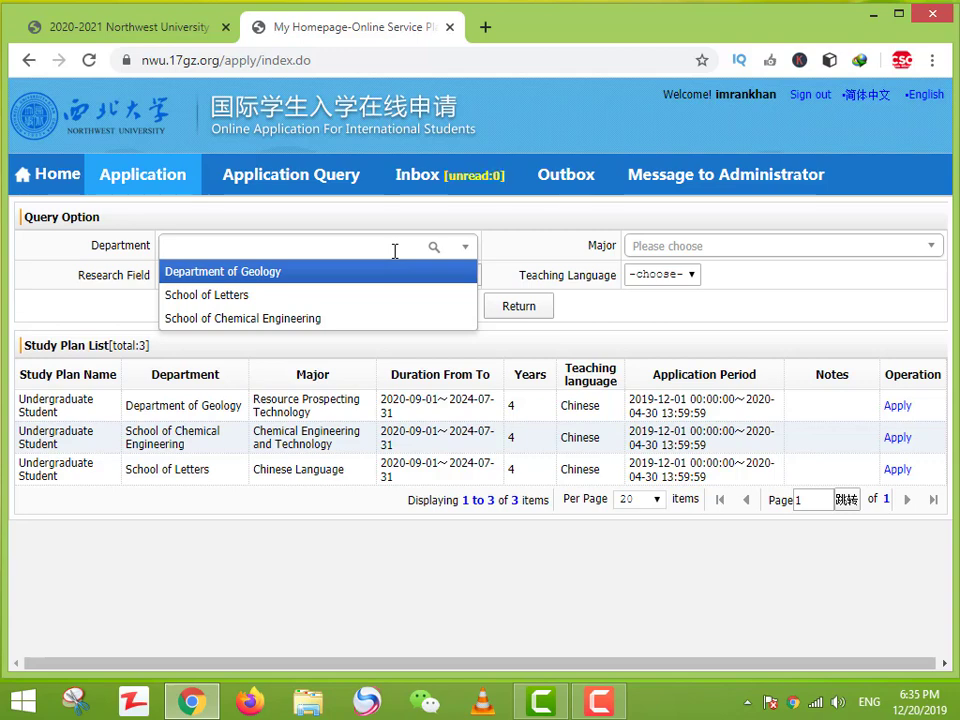
text(sd)
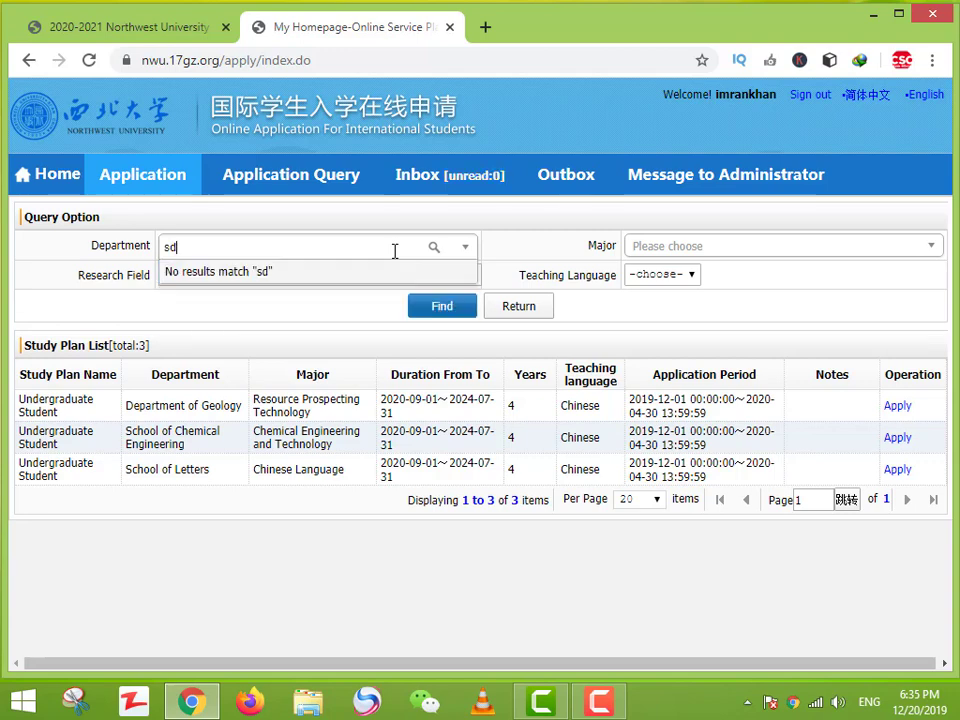
key(BackSpace)
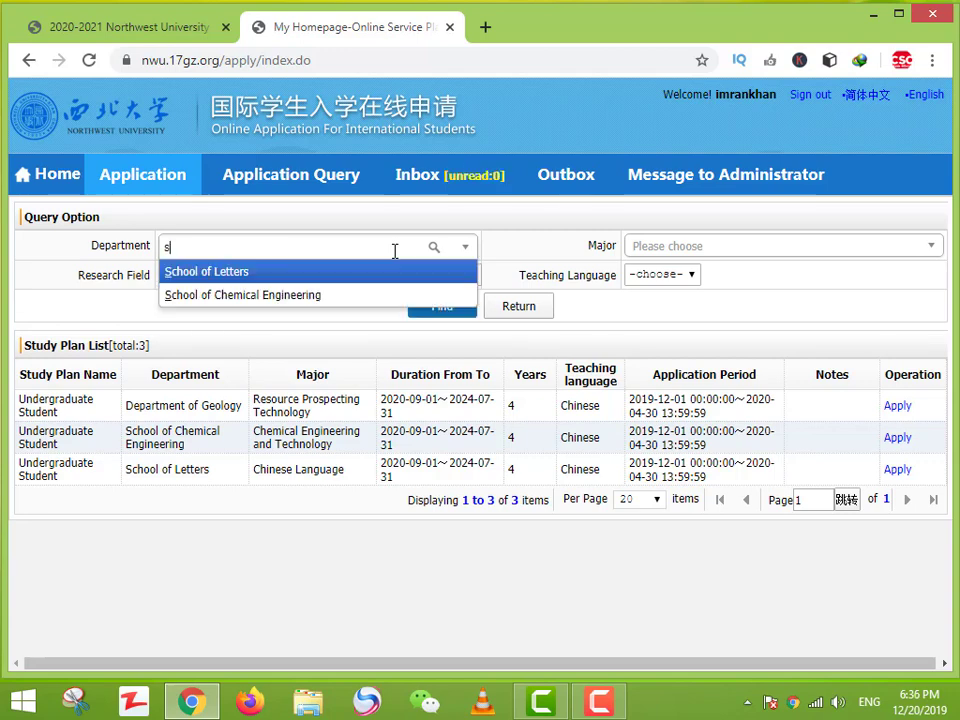
text(ho)
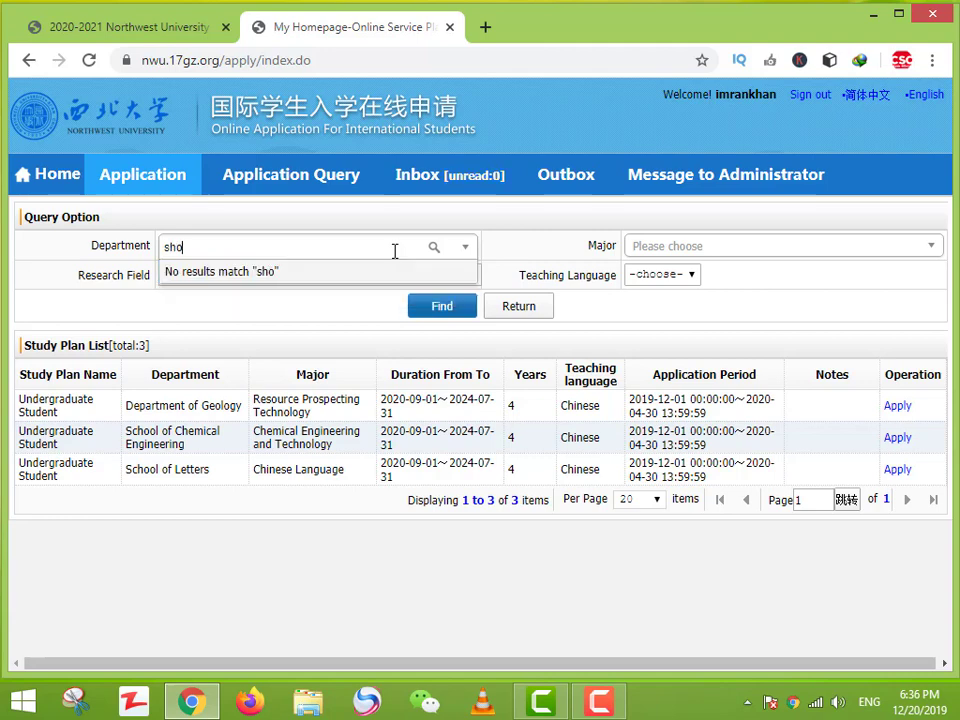
key(BackSpace)
key(BackSpace)
text(c)
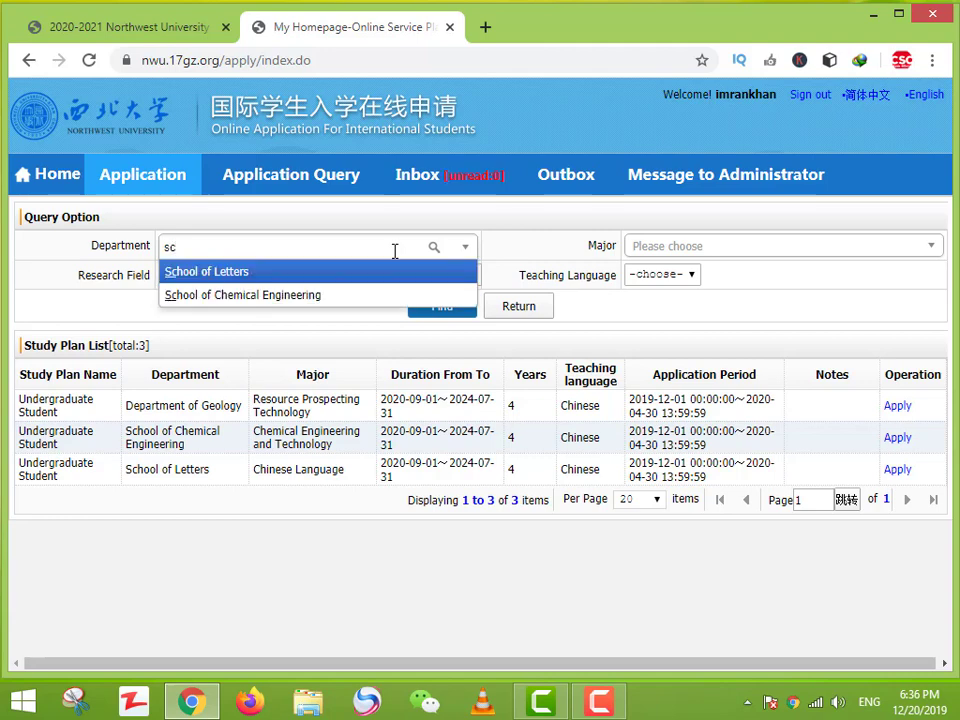
text(ho)
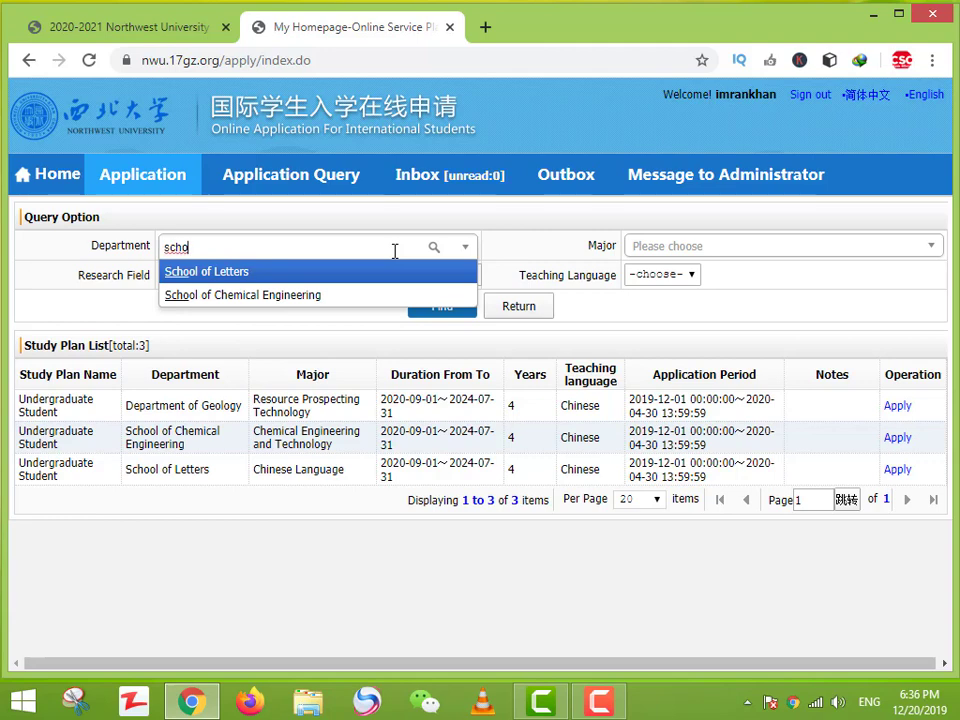
key(BackSpace)
key(BackSpace)
key(BackSpace)
key(BackSpace)
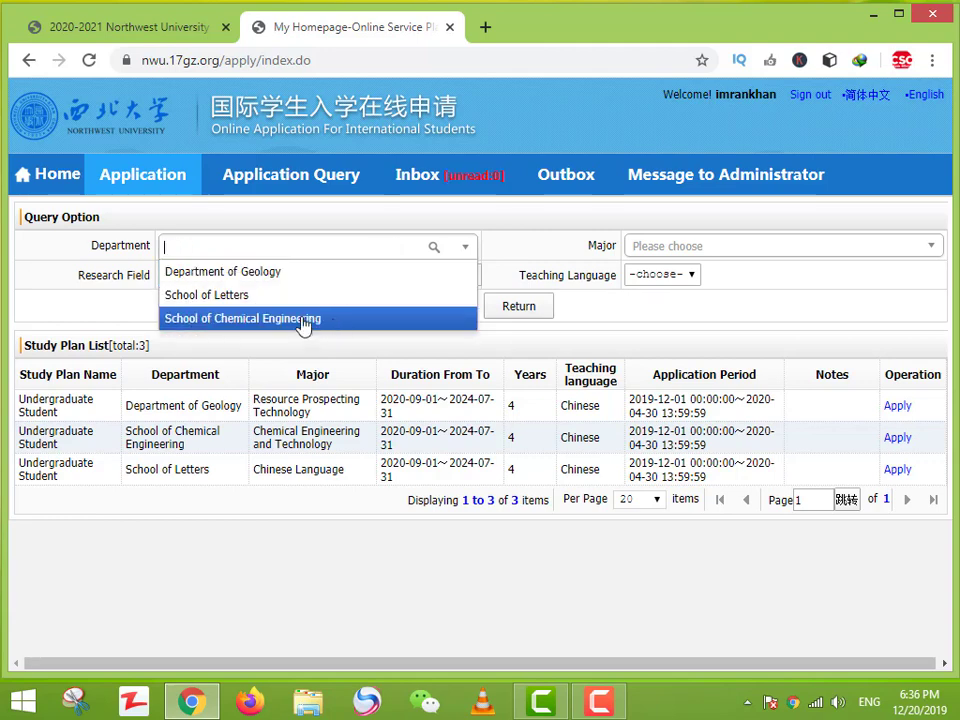
text(de)
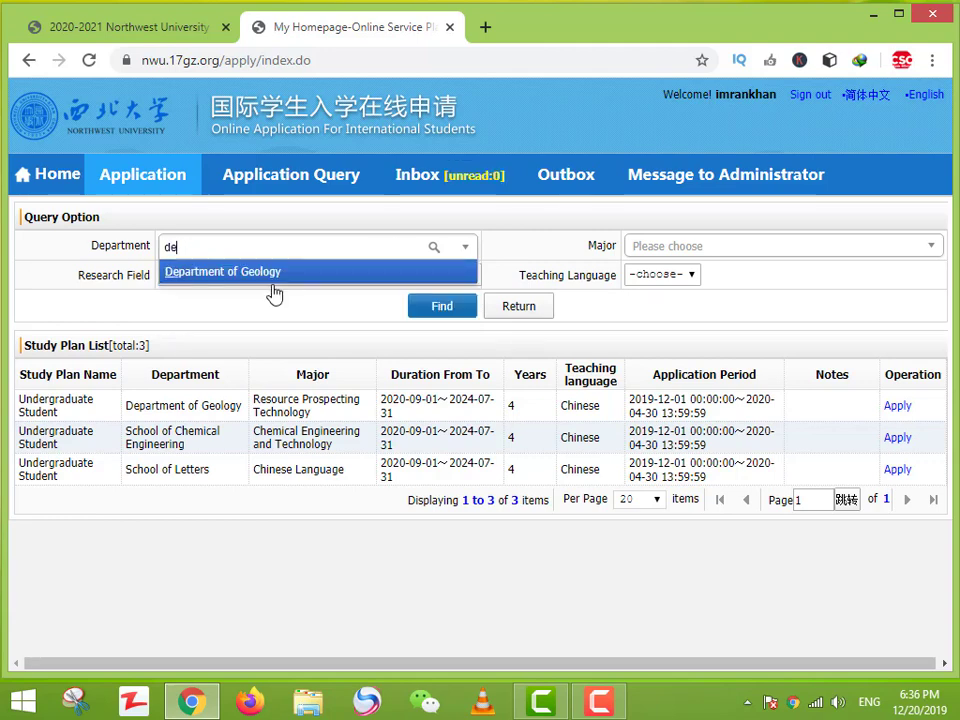
click(271, 272)
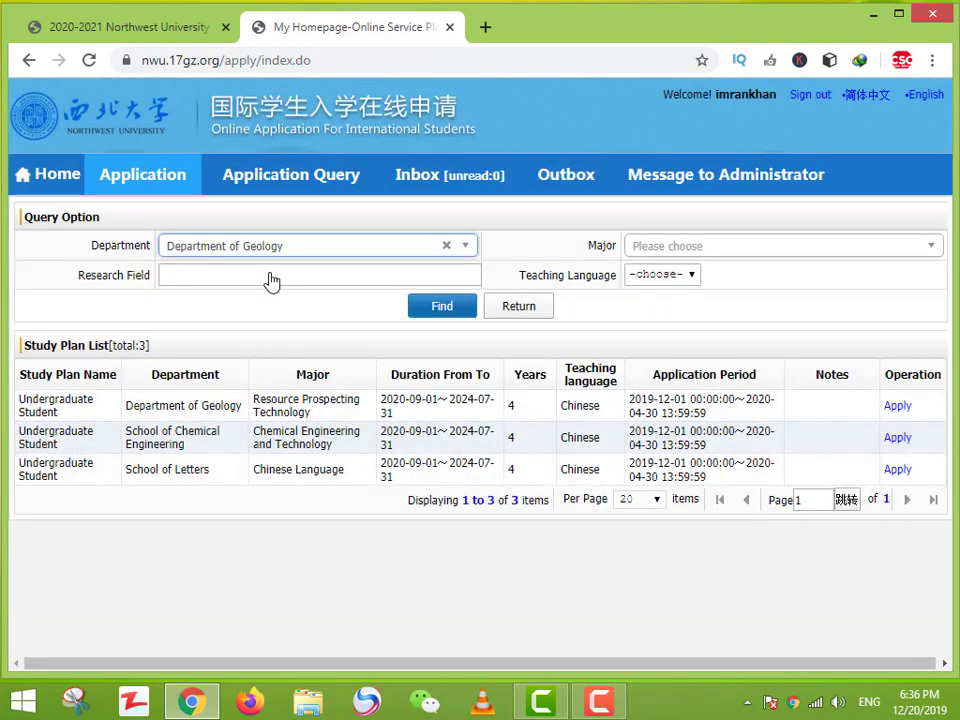
Step: Find English-taught Resource Prospecting Technology plans (none), then switch teaching language to Chinese
click(926, 246)
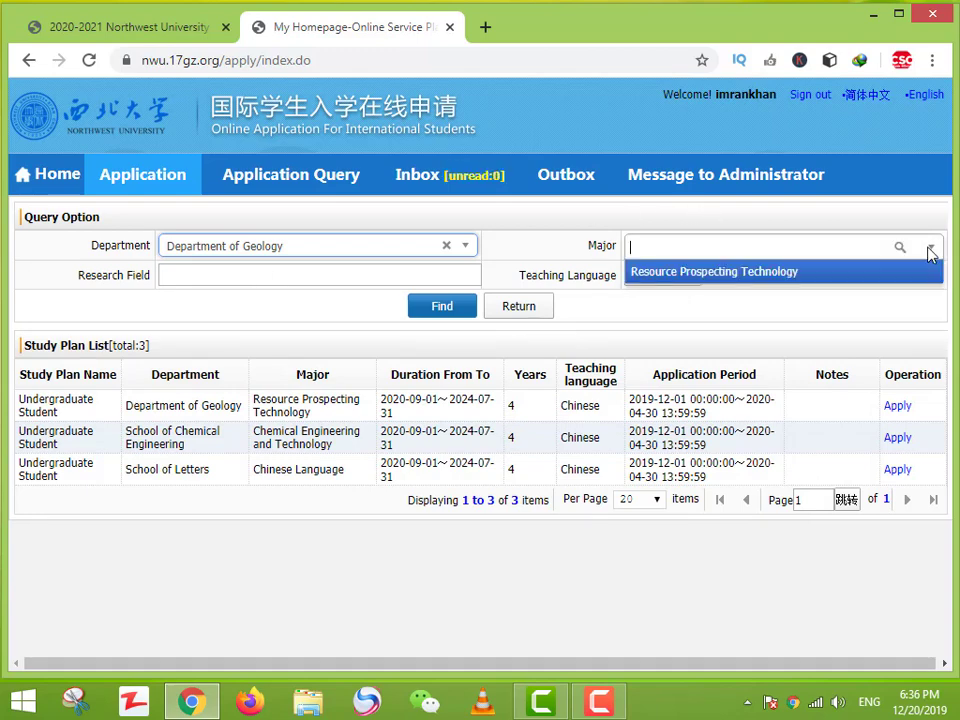
click(756, 278)
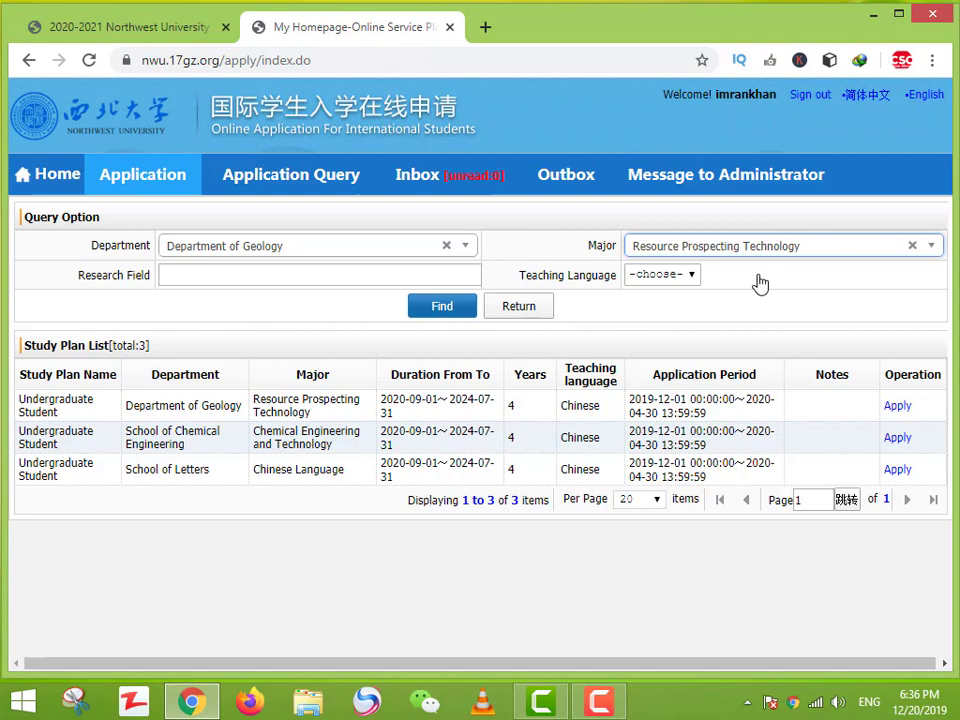
click(690, 275)
click(662, 307)
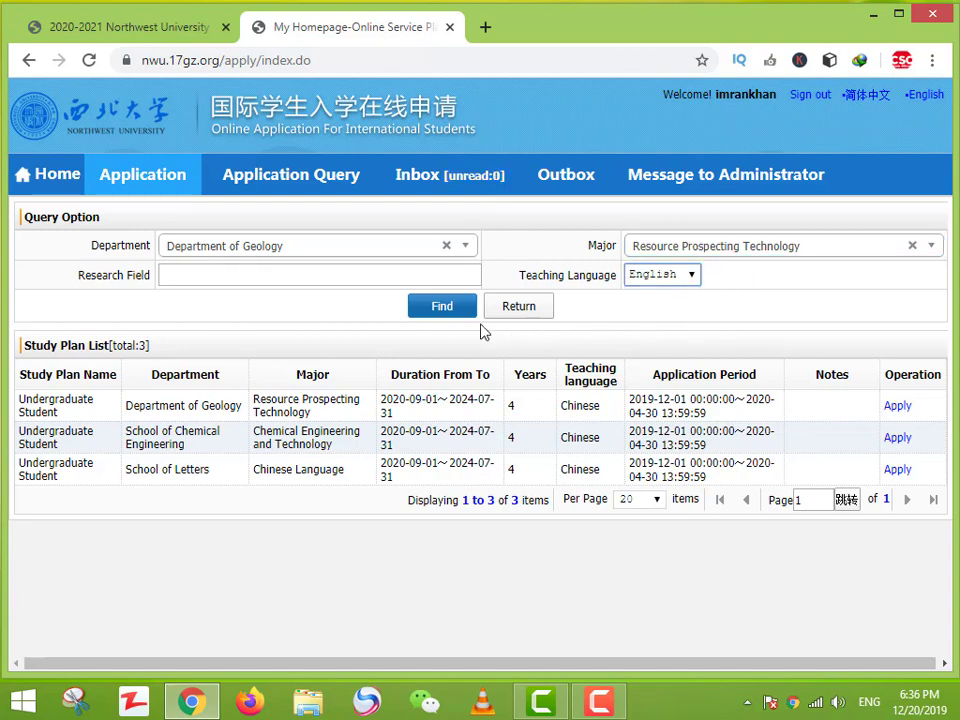
click(464, 316)
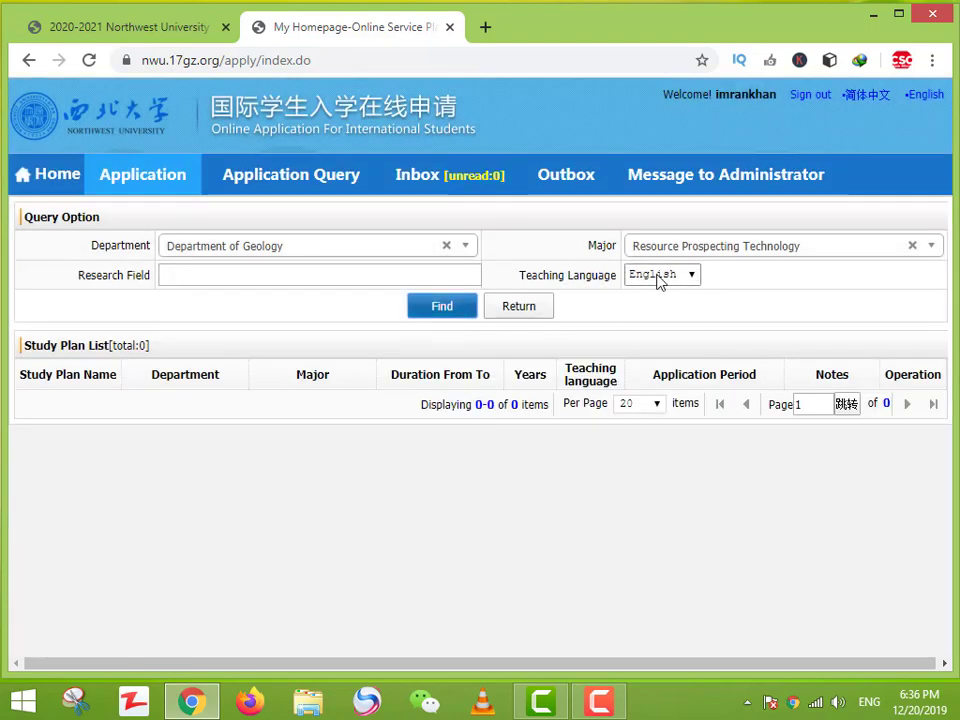
click(658, 275)
click(651, 324)
Step: Find the Chinese-taught Resource Prospecting Technology plan and apply to it
click(468, 314)
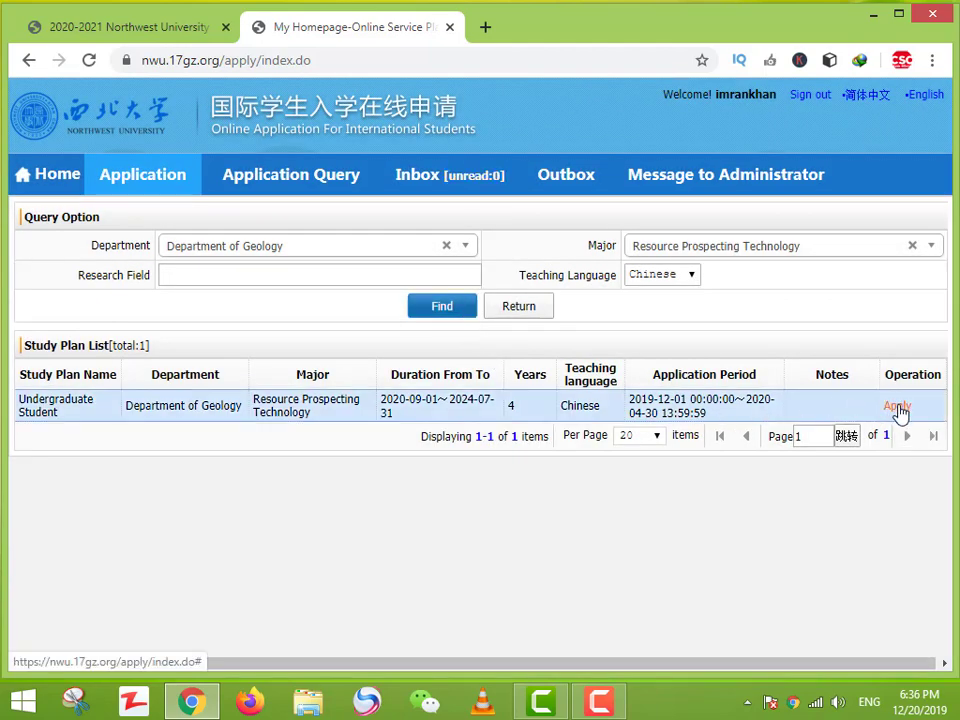
click(896, 408)
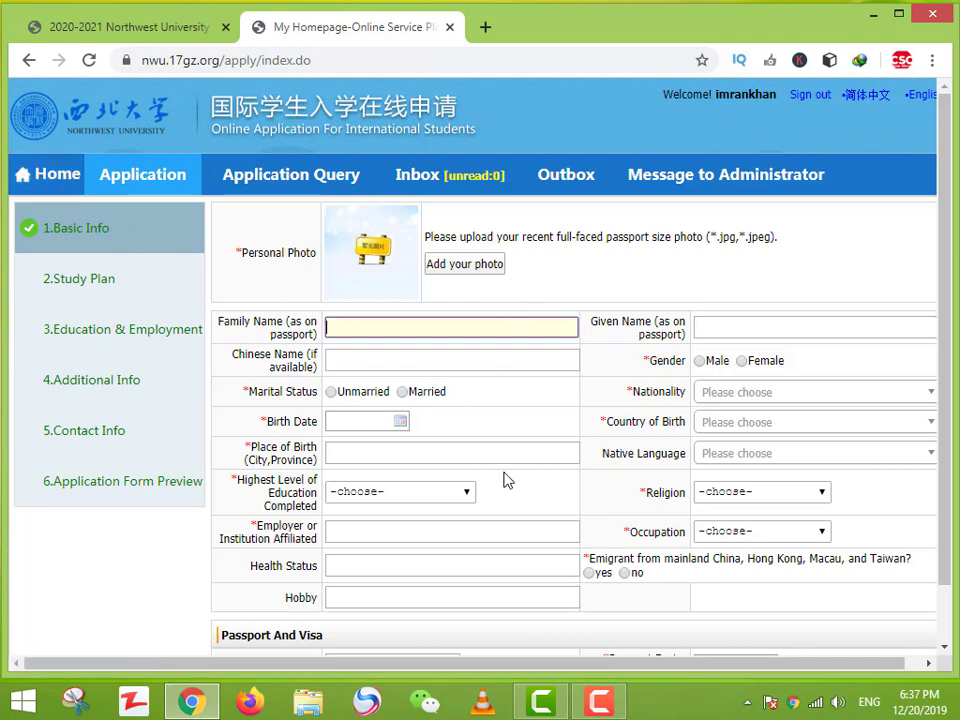
Step: Leave the blank Basic Info form and reopen Online Application to reach the Application Query list
click(66, 190)
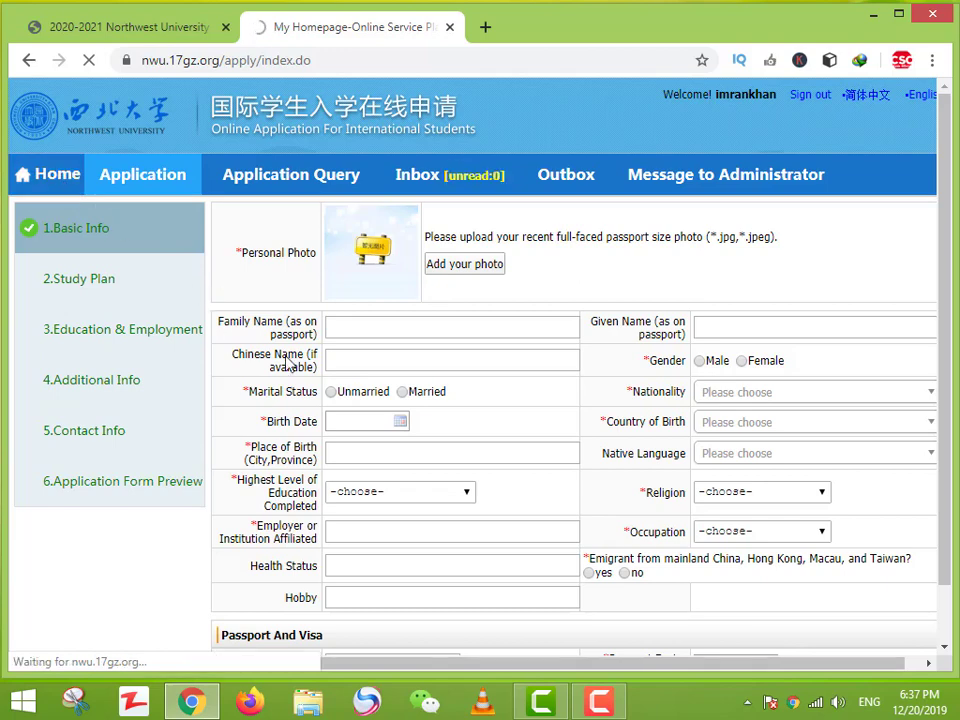
click(52, 190)
scroll(220, 266, down, 2)
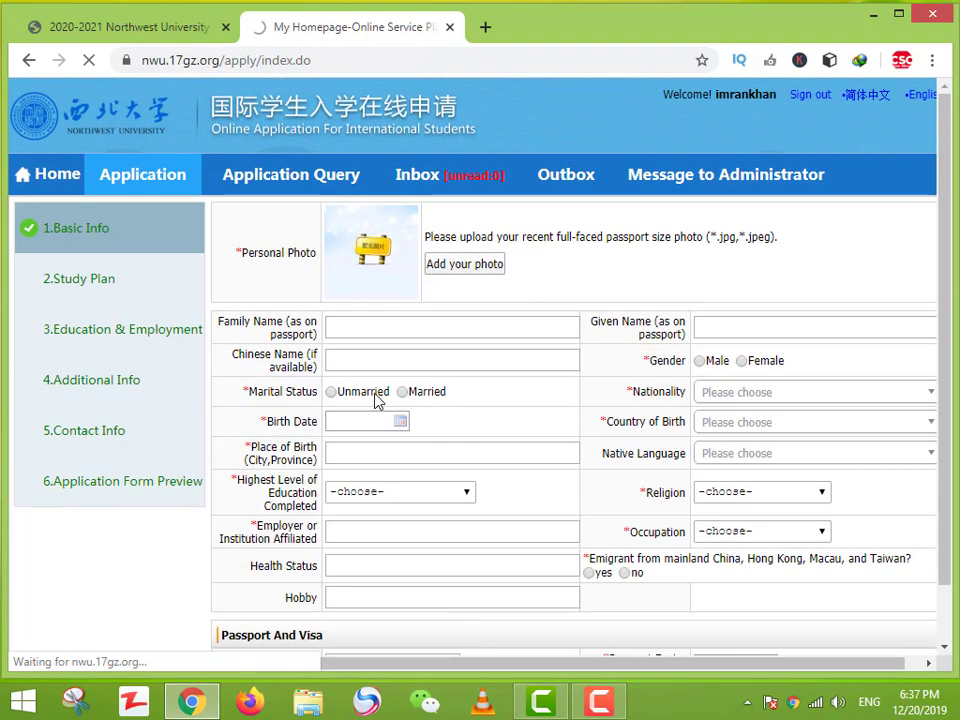
scroll(376, 430, up, 2)
scroll(231, 435, down, 2)
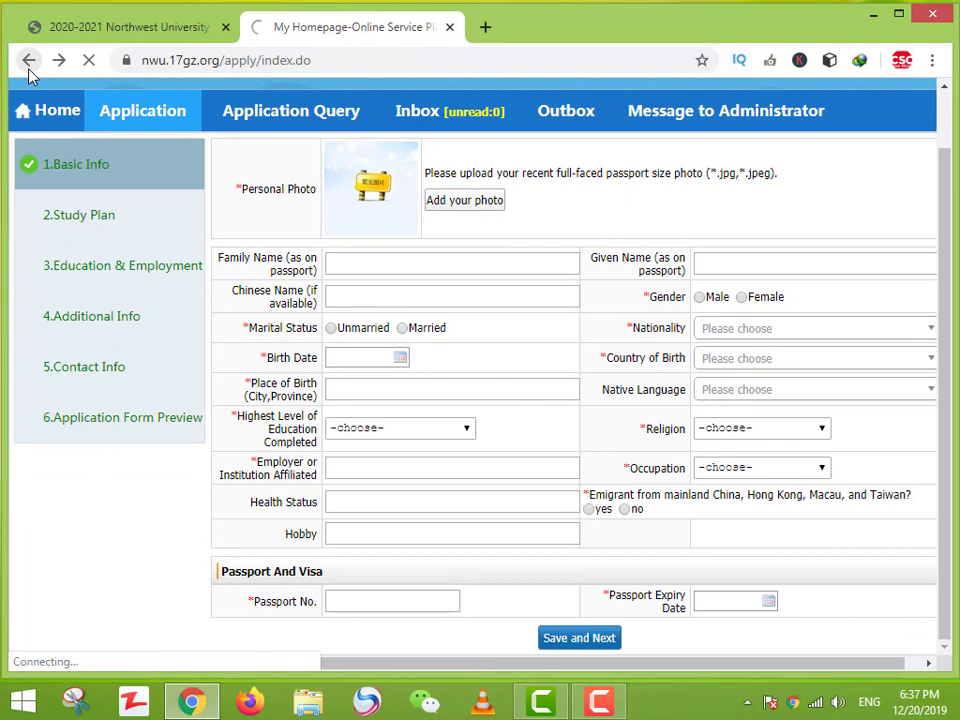
click(29, 61)
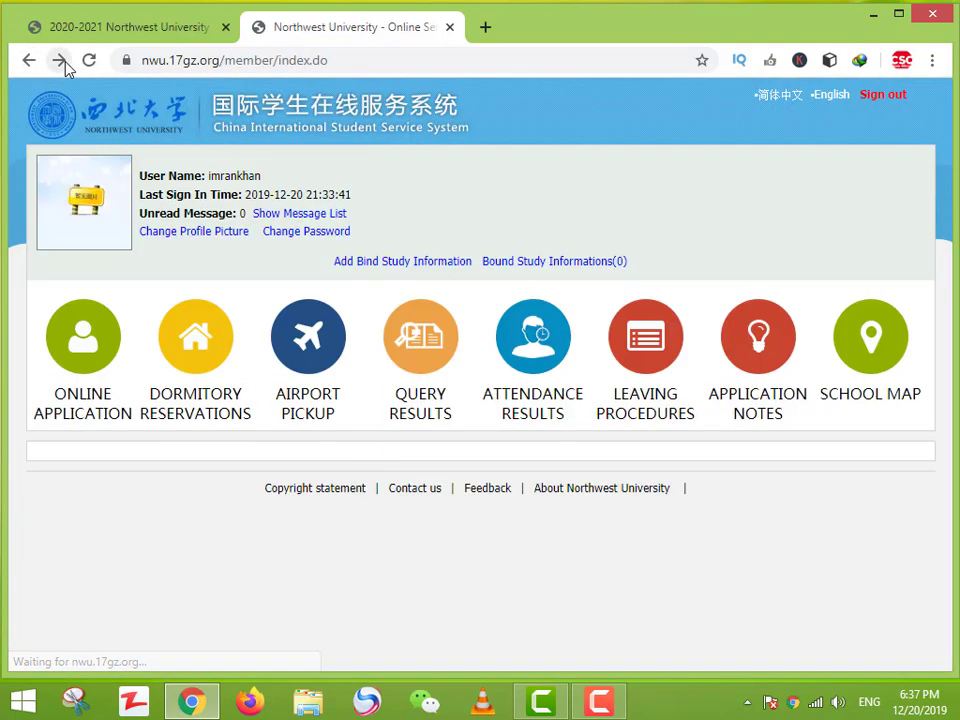
click(88, 330)
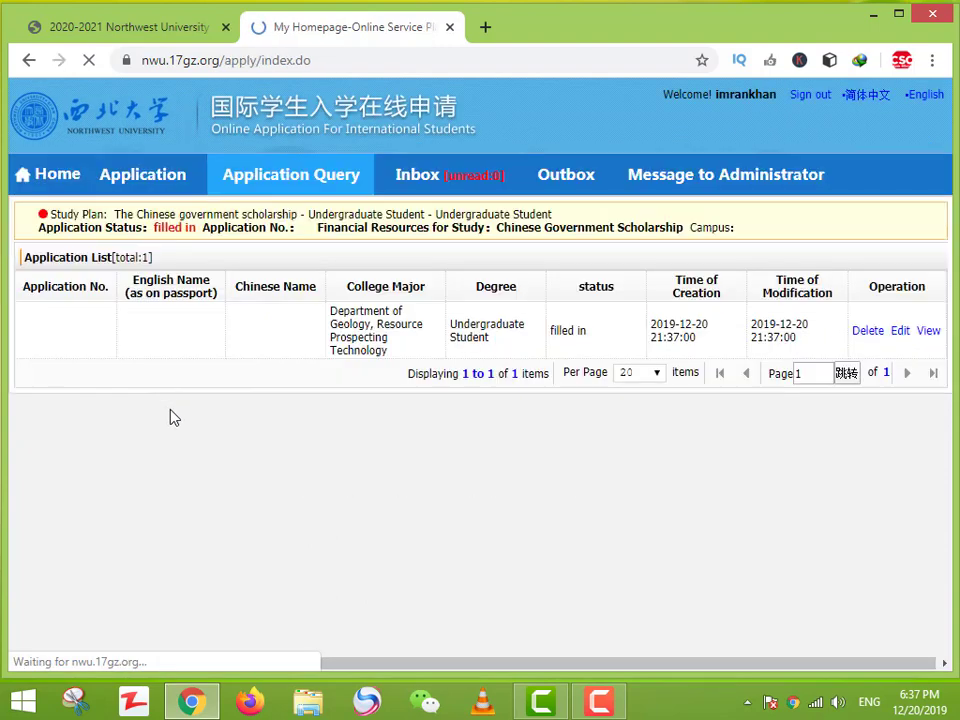
Step: Delete the filled-in undergraduate application and return to the Online Application section
click(872, 334)
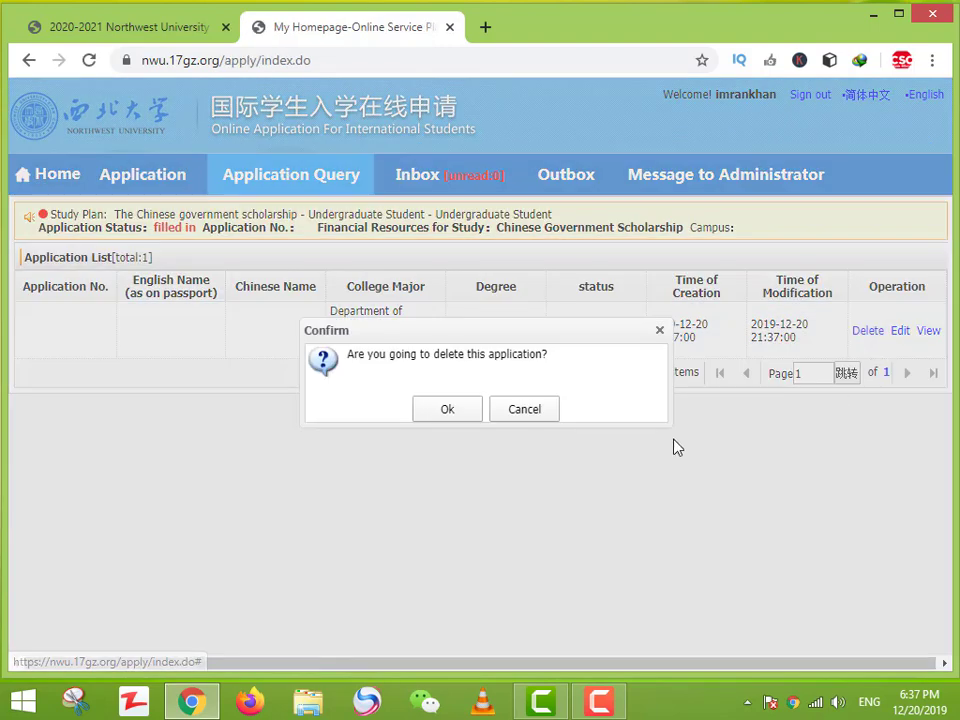
click(447, 410)
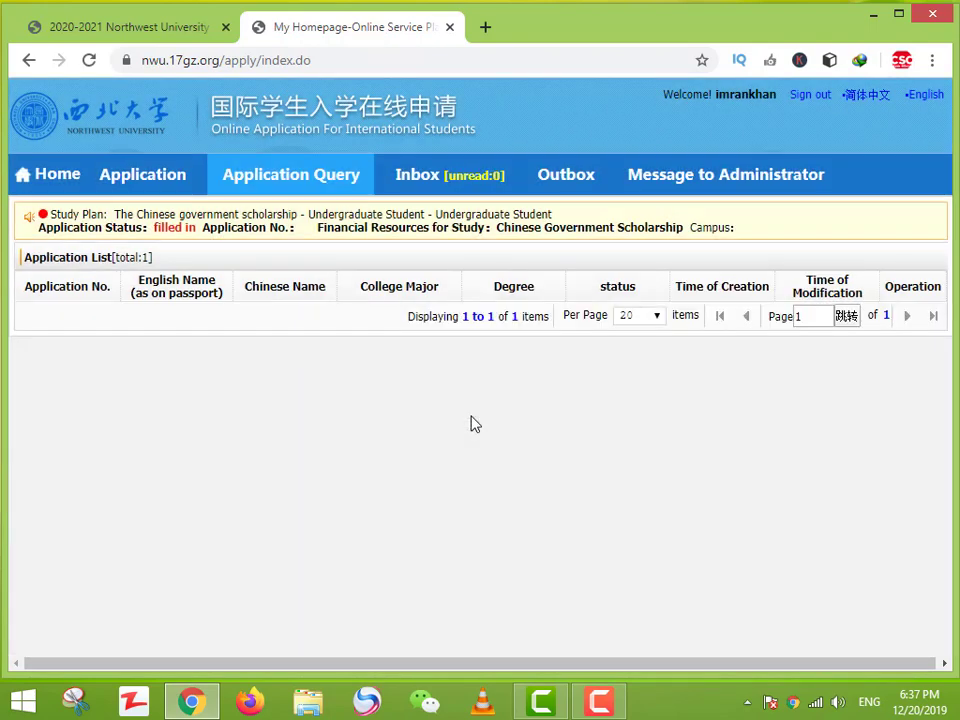
click(30, 174)
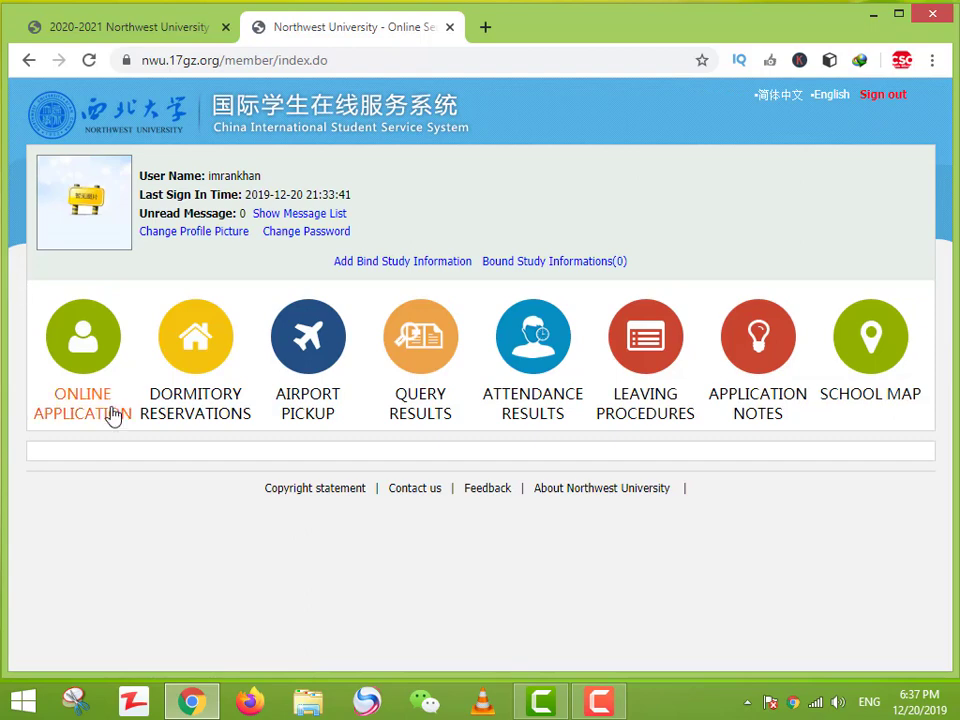
click(80, 345)
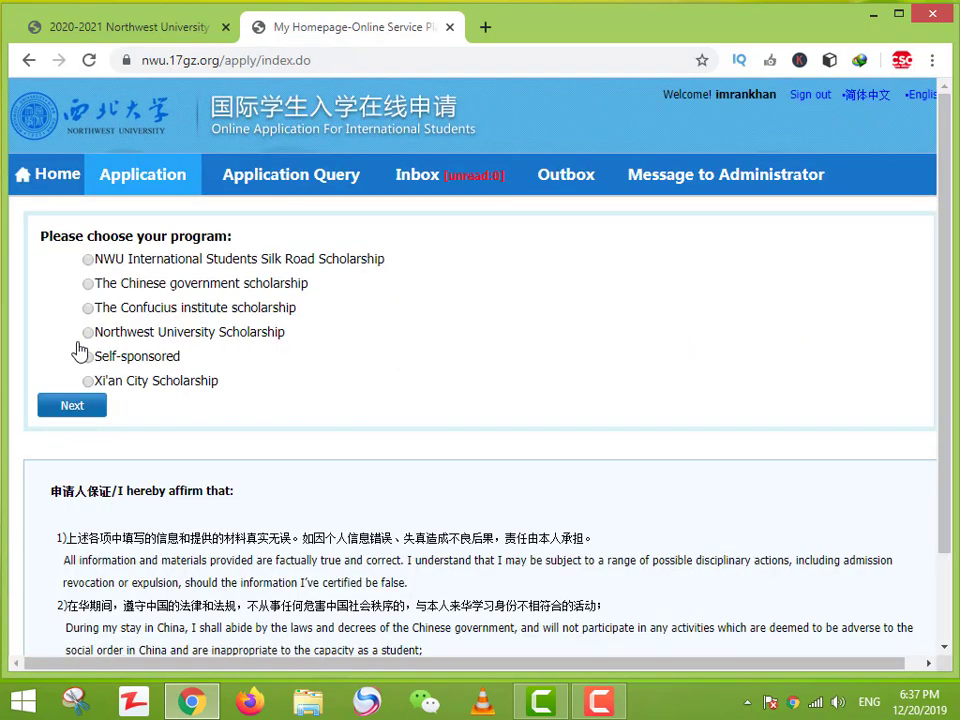
Step: Choose The Chinese government scholarship and continue to the student-type choice
click(122, 283)
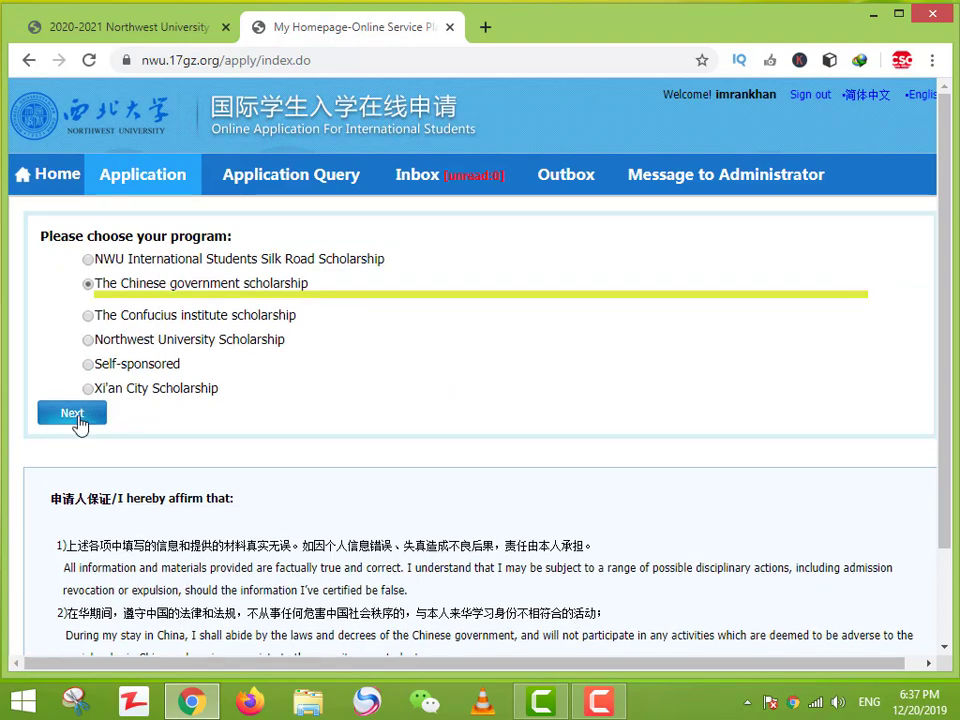
click(70, 416)
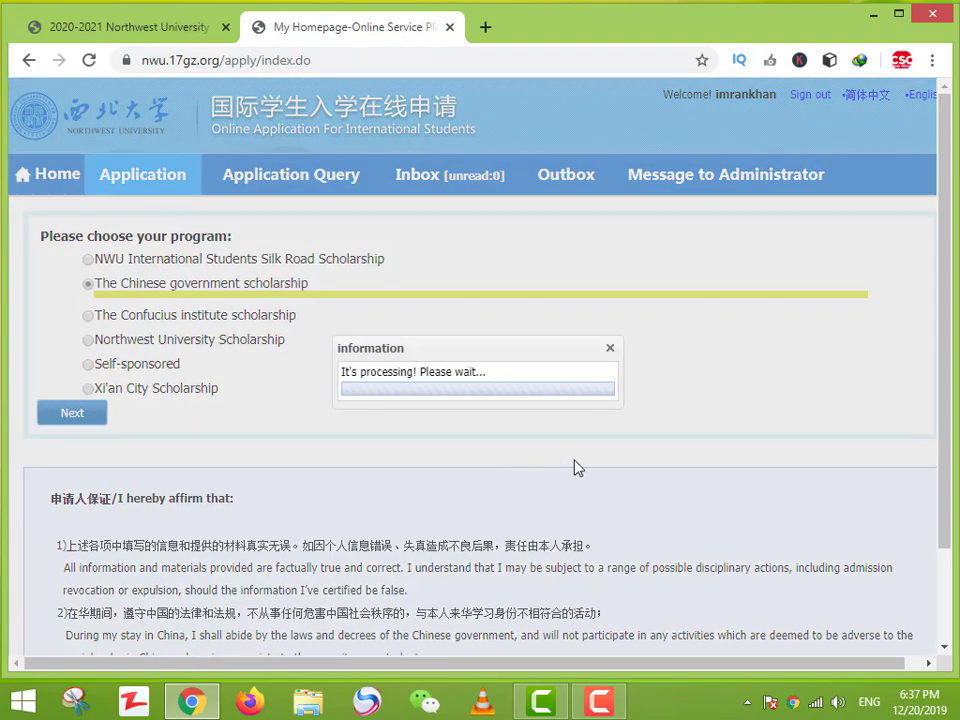
scroll(574, 467, down, 2)
scroll(572, 469, up, 2)
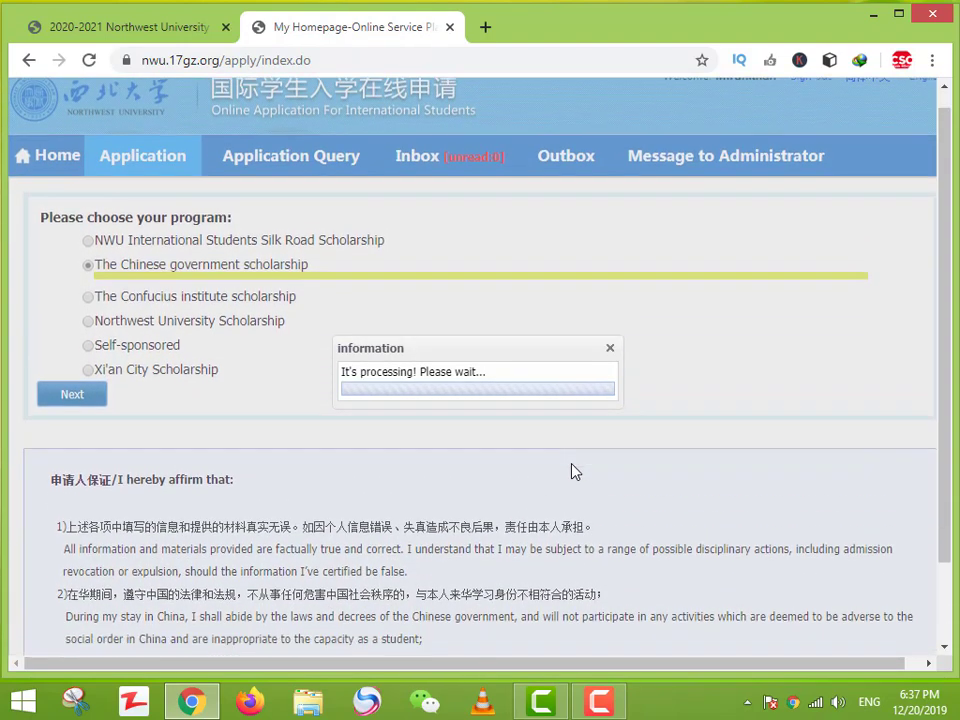
scroll(574, 471, down, 2)
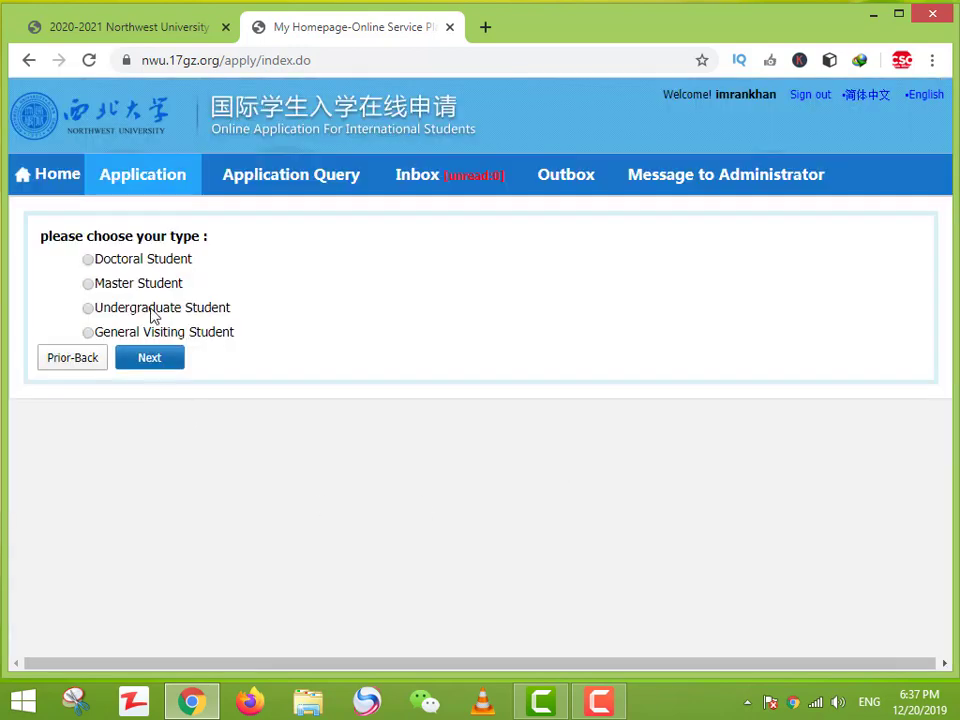
Step: Choose Master Student to list its 161 study plans
click(138, 284)
click(148, 370)
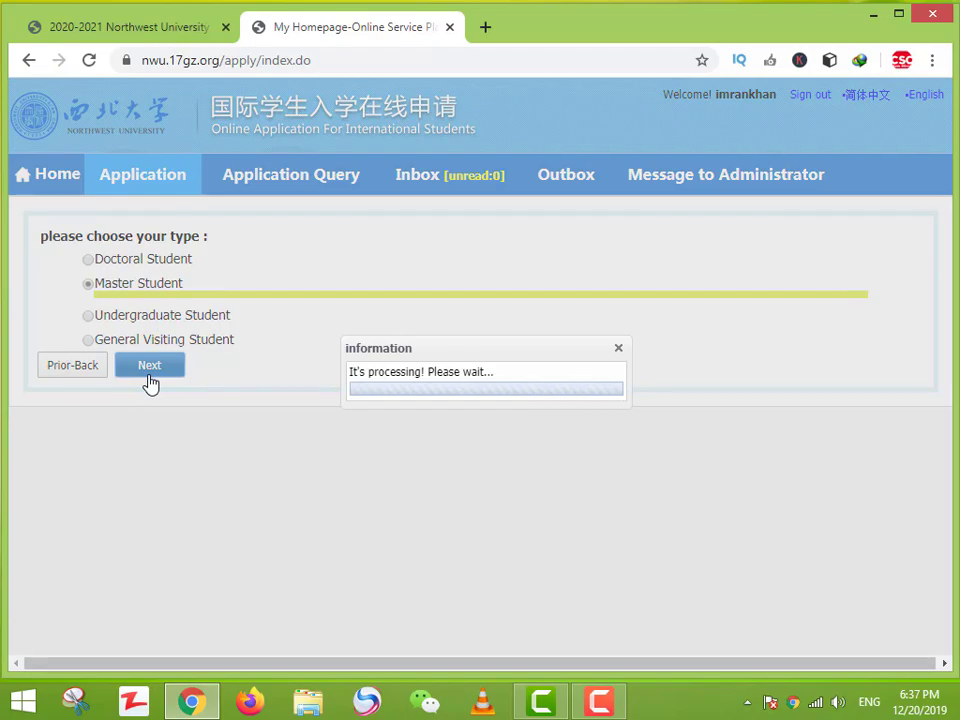
scroll(289, 454, down, 6)
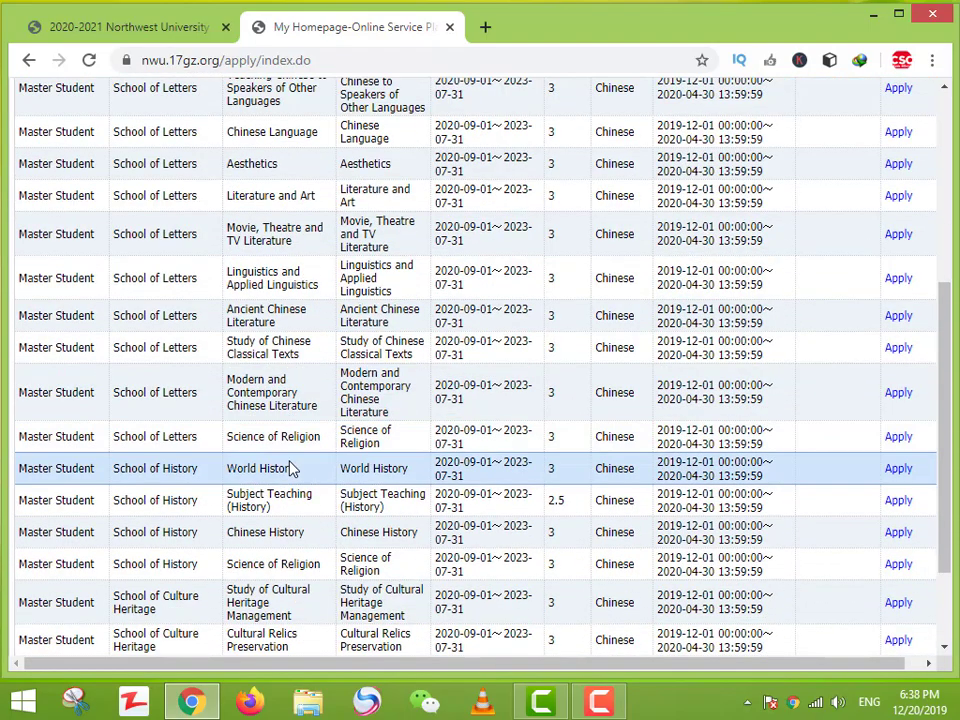
scroll(290, 468, down, 2)
scroll(289, 465, up, 8)
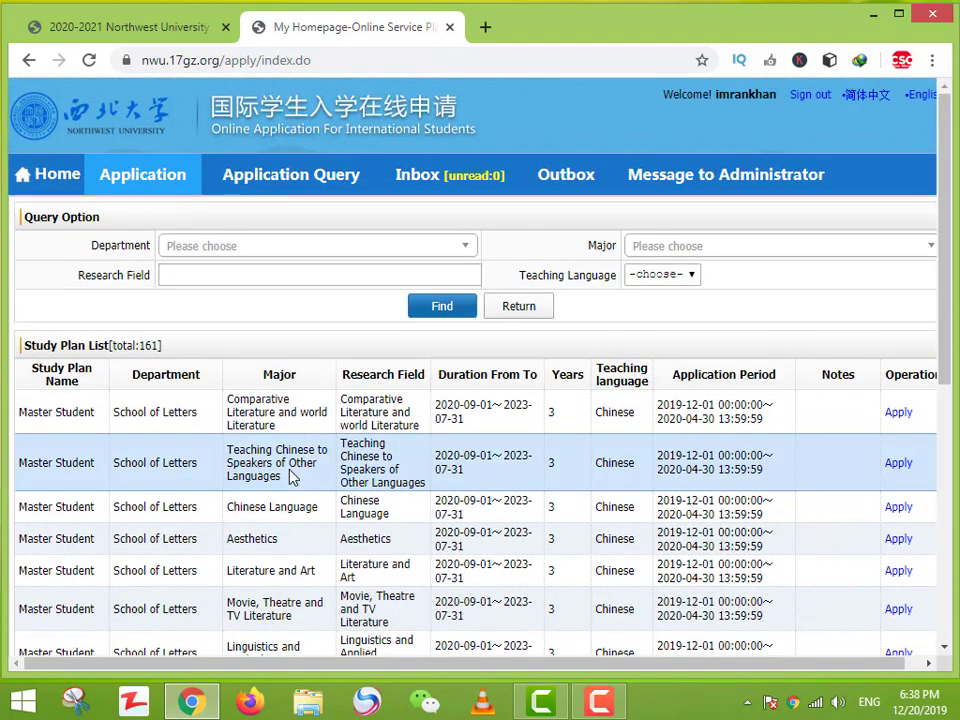
Step: Search the department list and filter by School of Chemistry and Materials Science
click(463, 250)
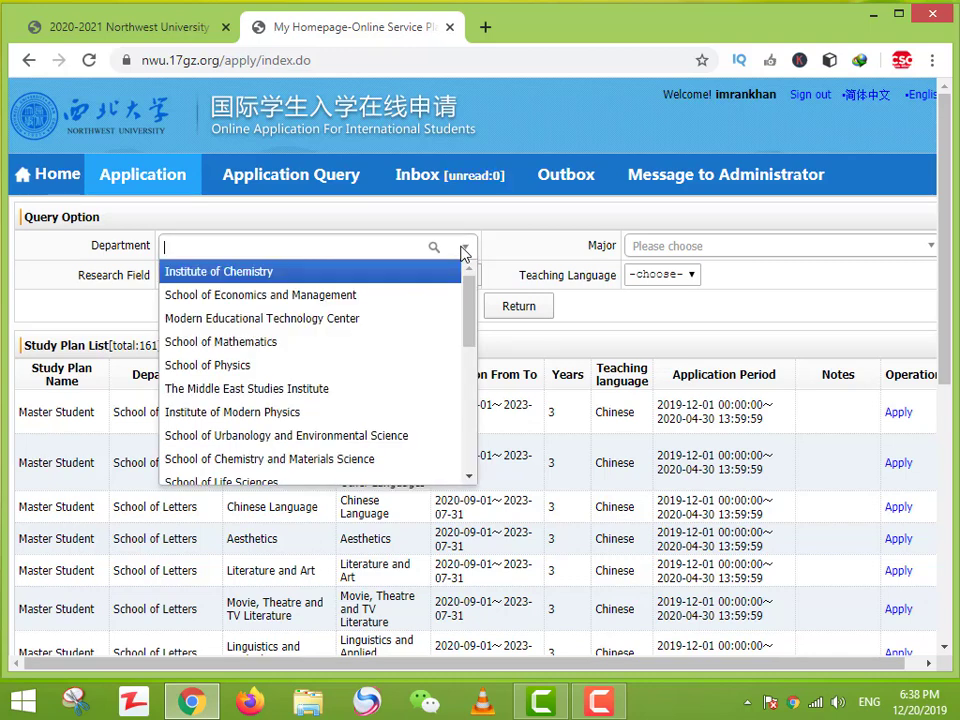
text(civi)
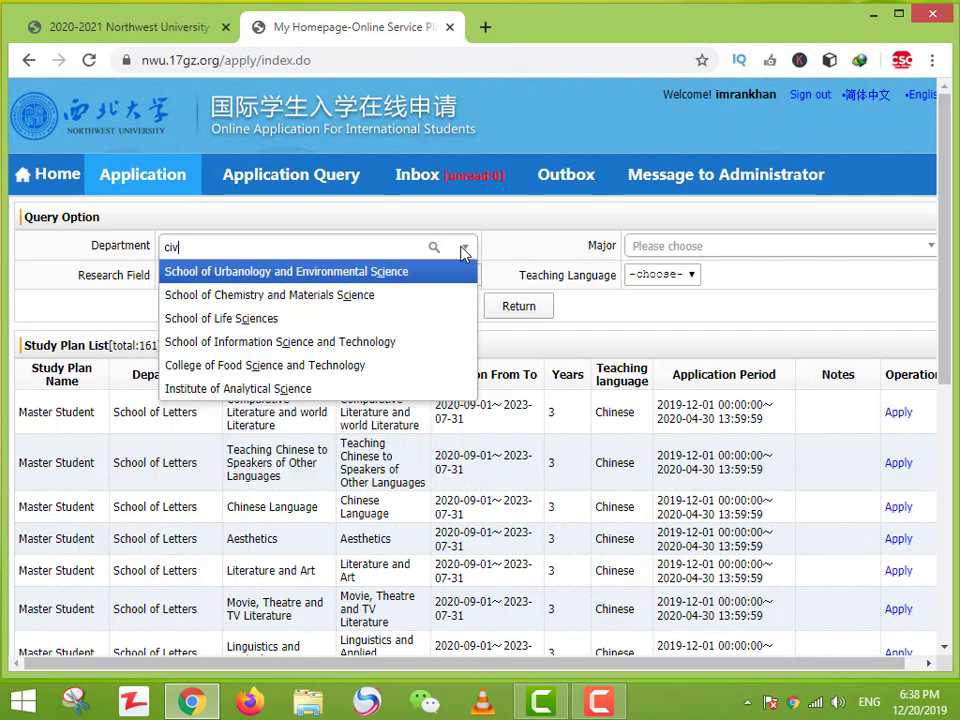
key(BackSpace)
key(BackSpace)
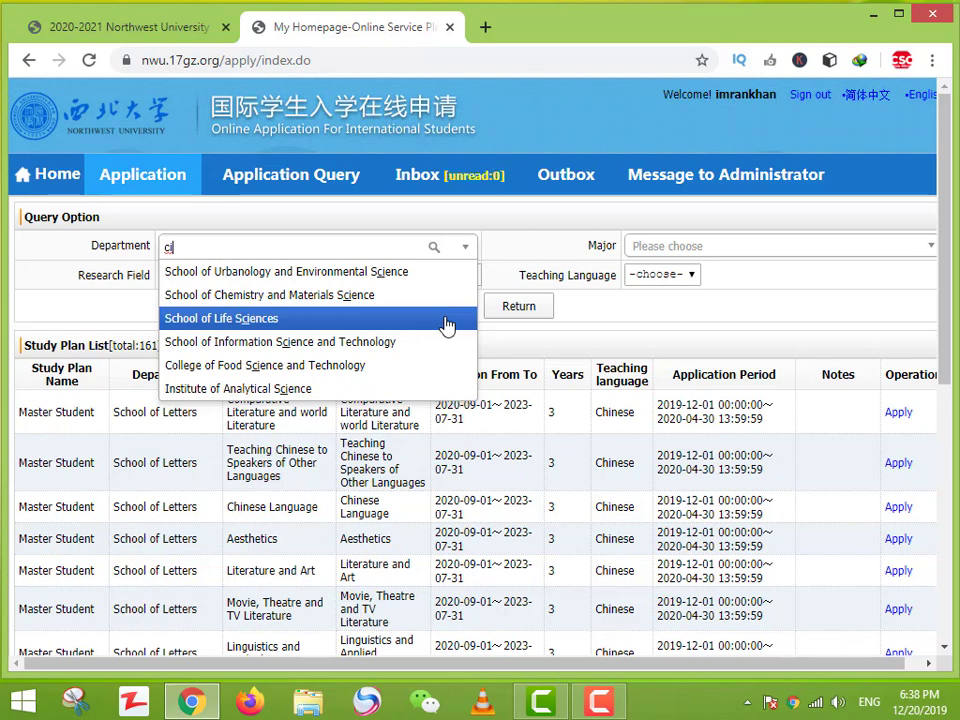
click(303, 297)
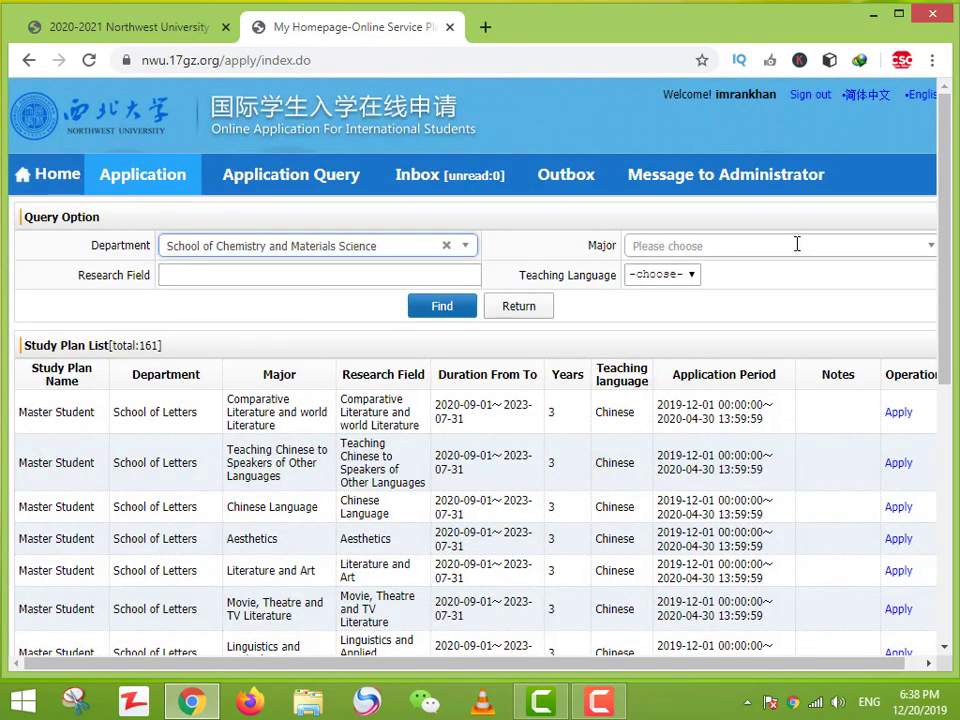
Step: Choose Inorganic Chemistry as the major and search English-taught Master study plans
click(905, 247)
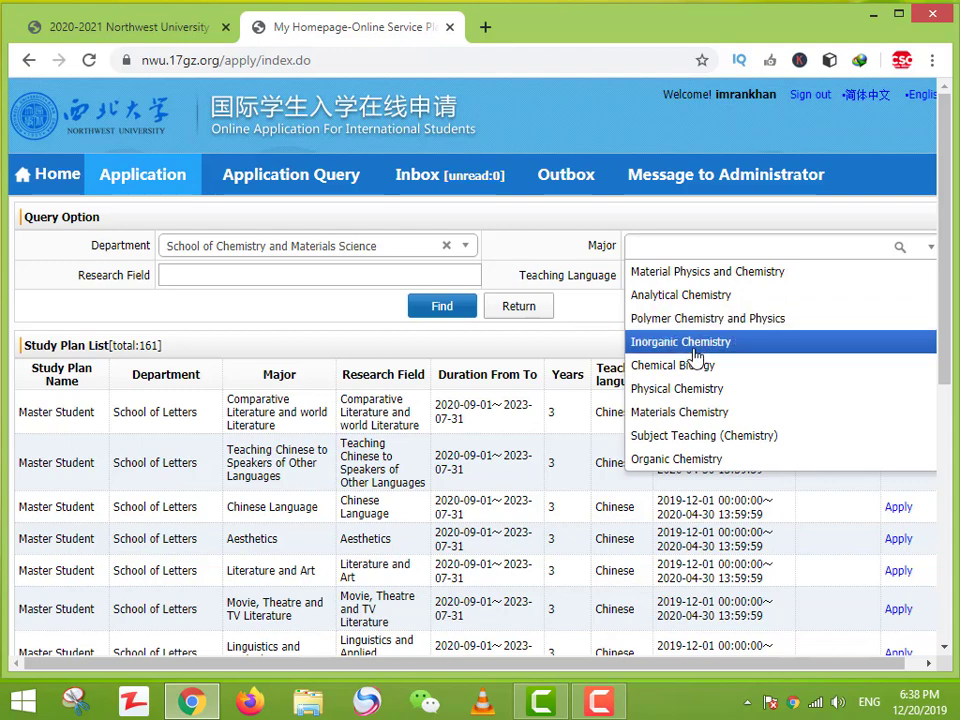
click(694, 350)
click(690, 280)
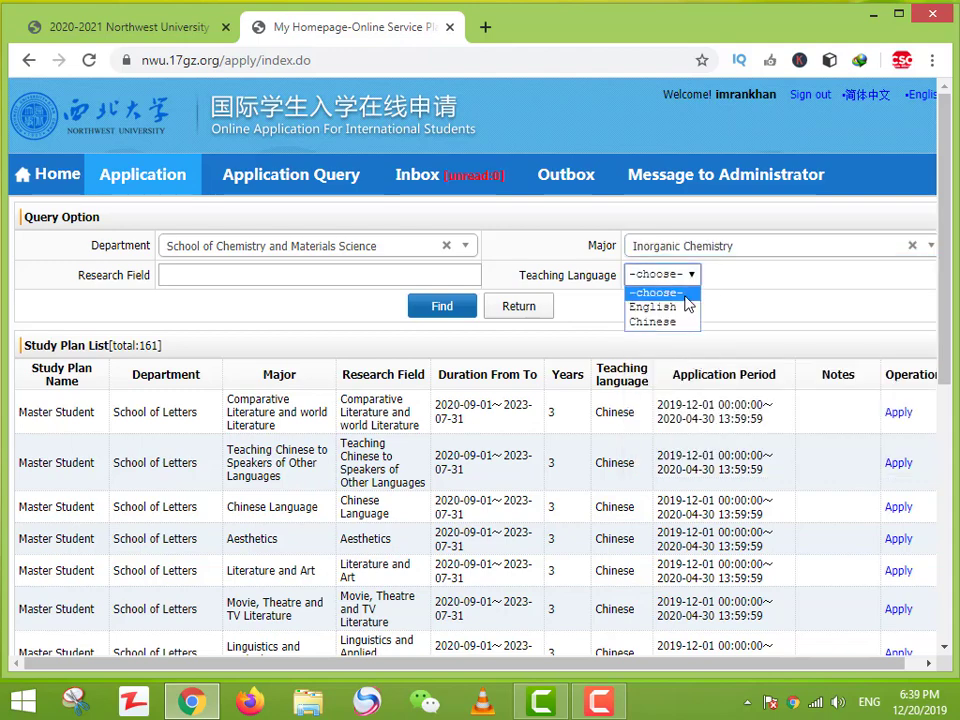
click(672, 304)
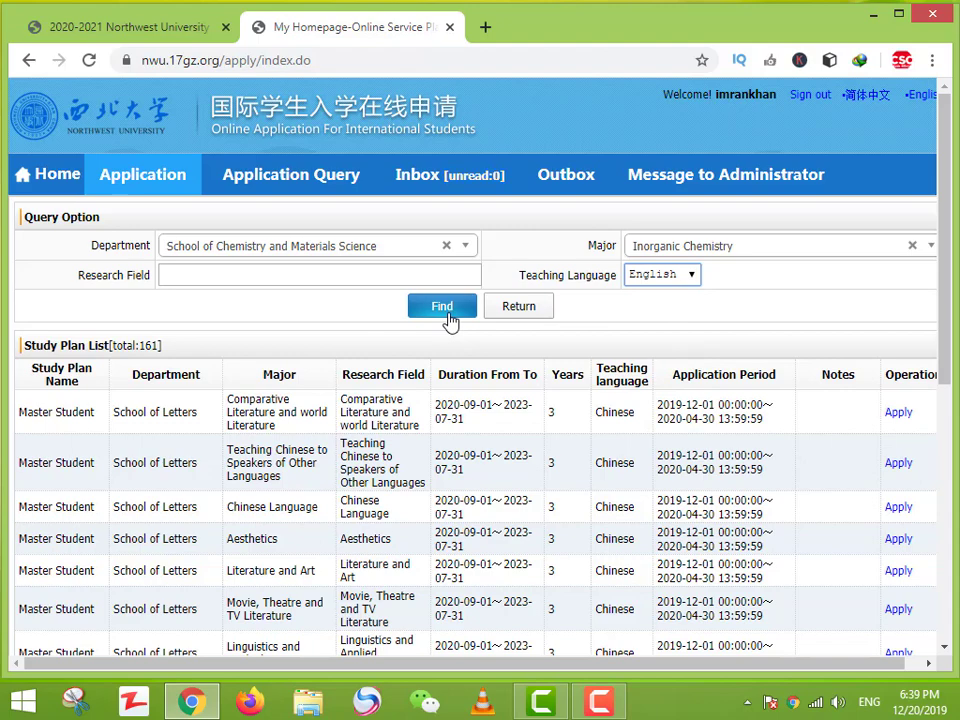
click(443, 306)
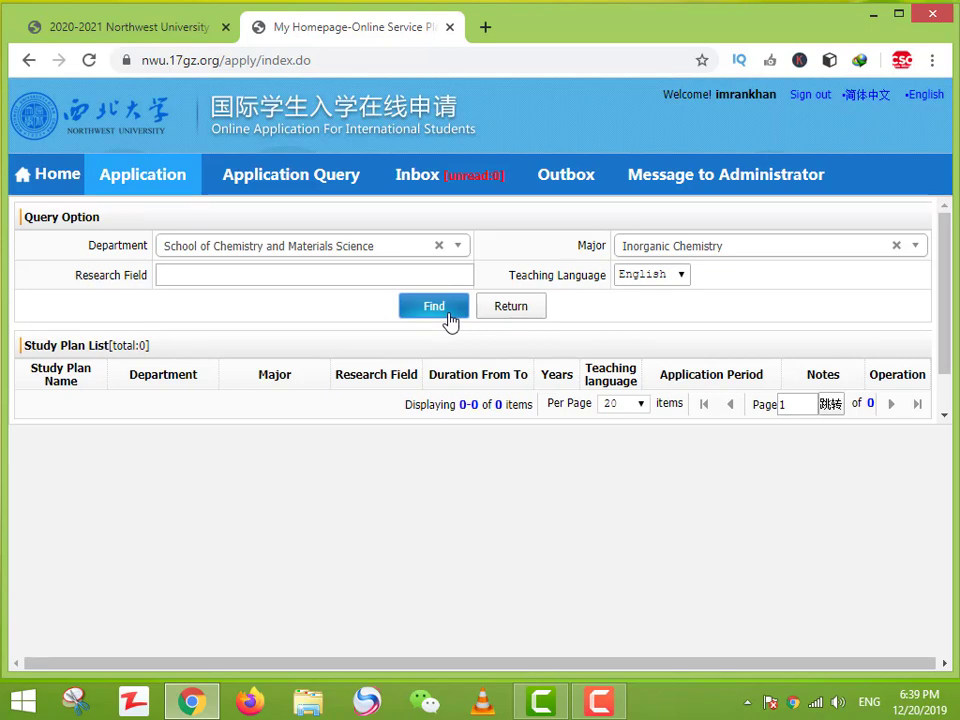
Step: Switch the teaching language to Chinese, search again, and apply to the Master Student plan
click(678, 278)
click(669, 321)
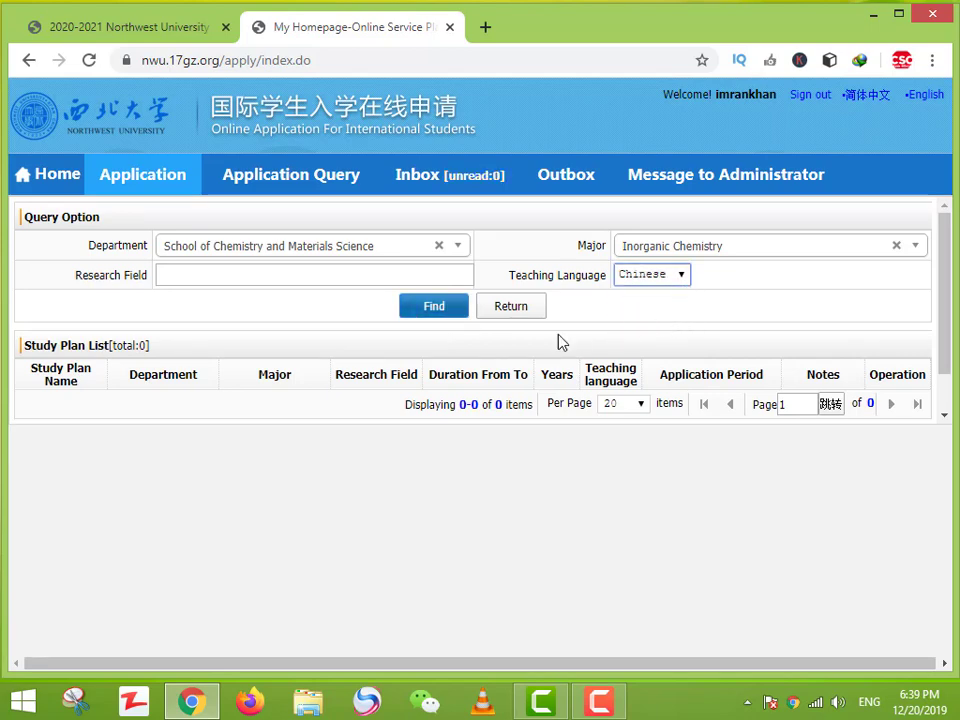
click(434, 307)
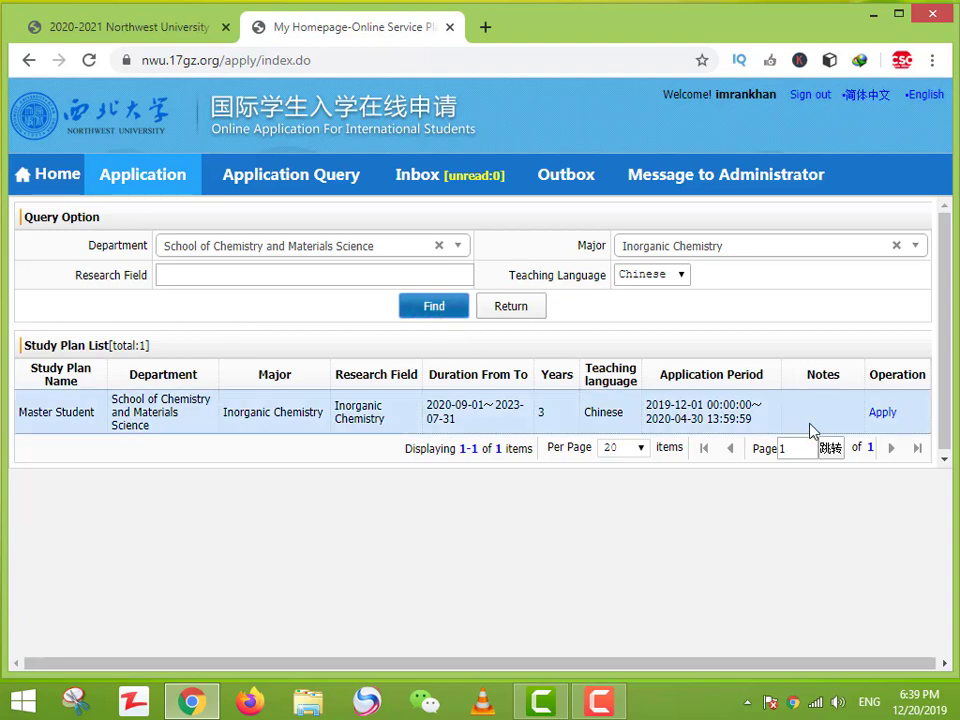
click(879, 413)
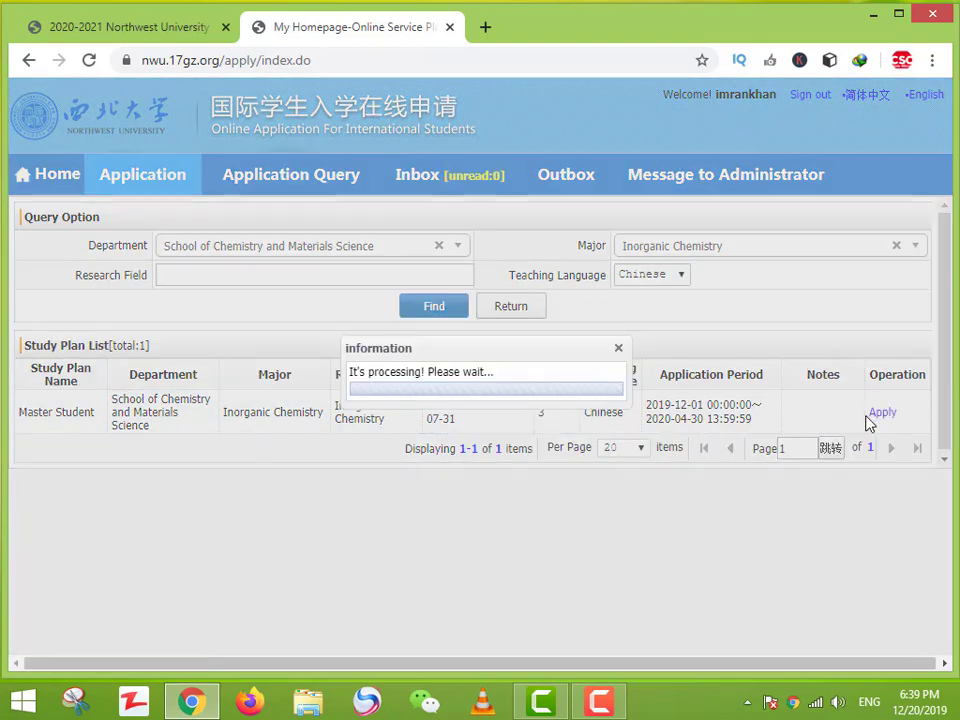
Step: Open the Inorganic Chemistry Master application's details from the Online Application list
scroll(600, 463, down, 1)
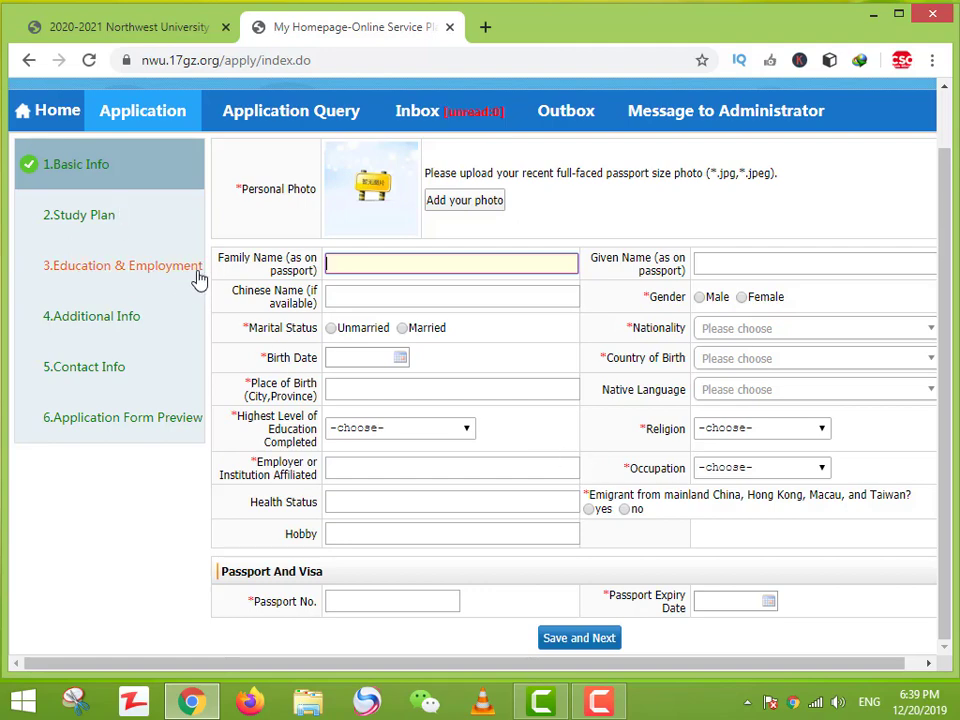
click(57, 112)
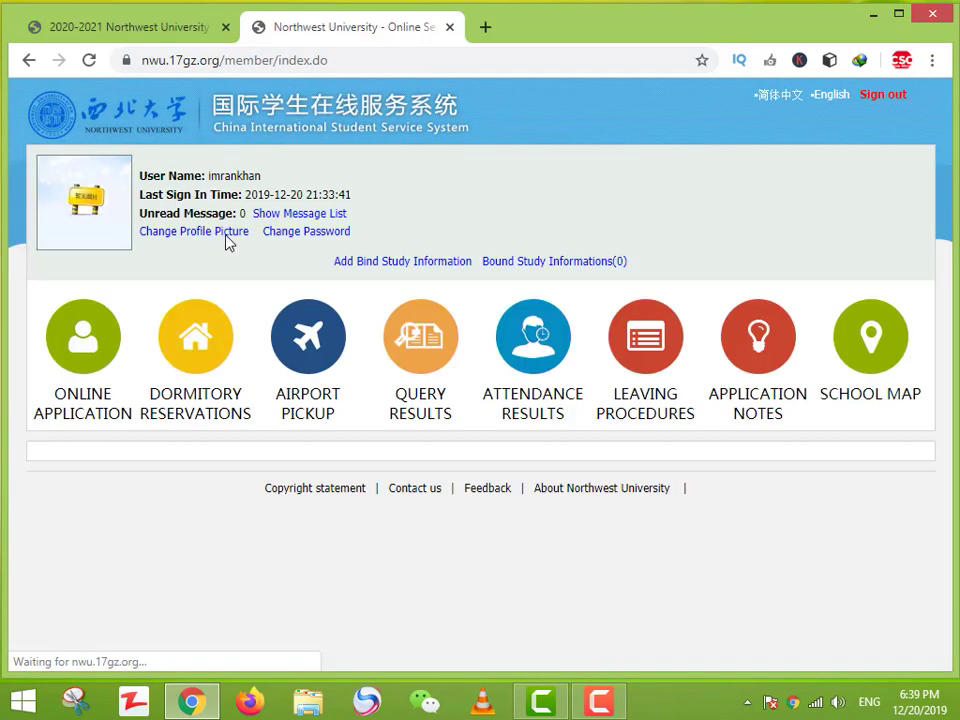
click(77, 343)
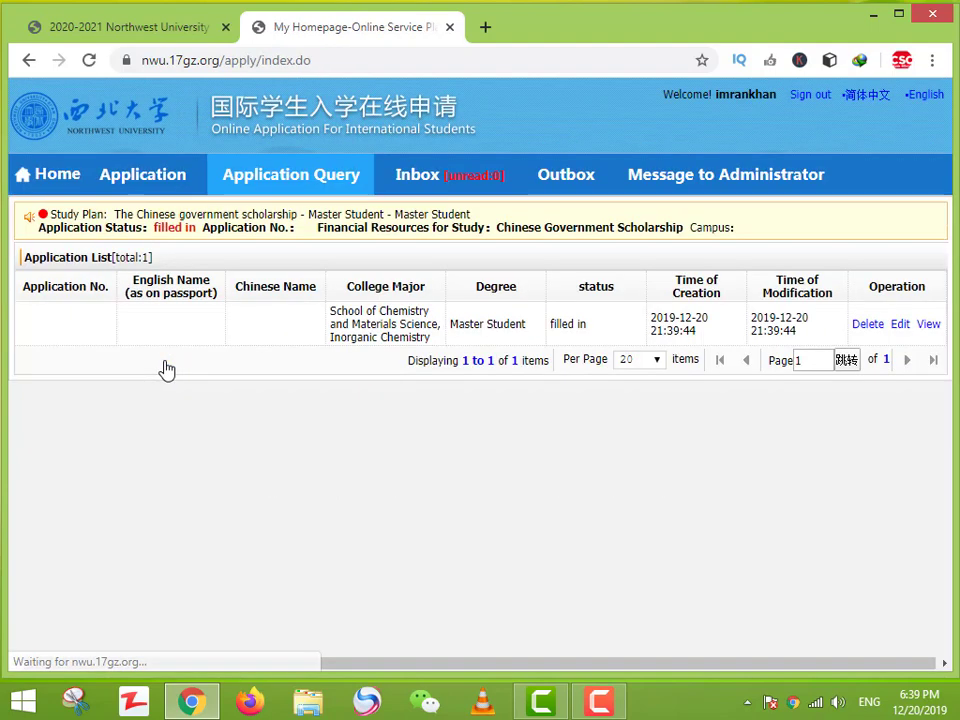
click(928, 326)
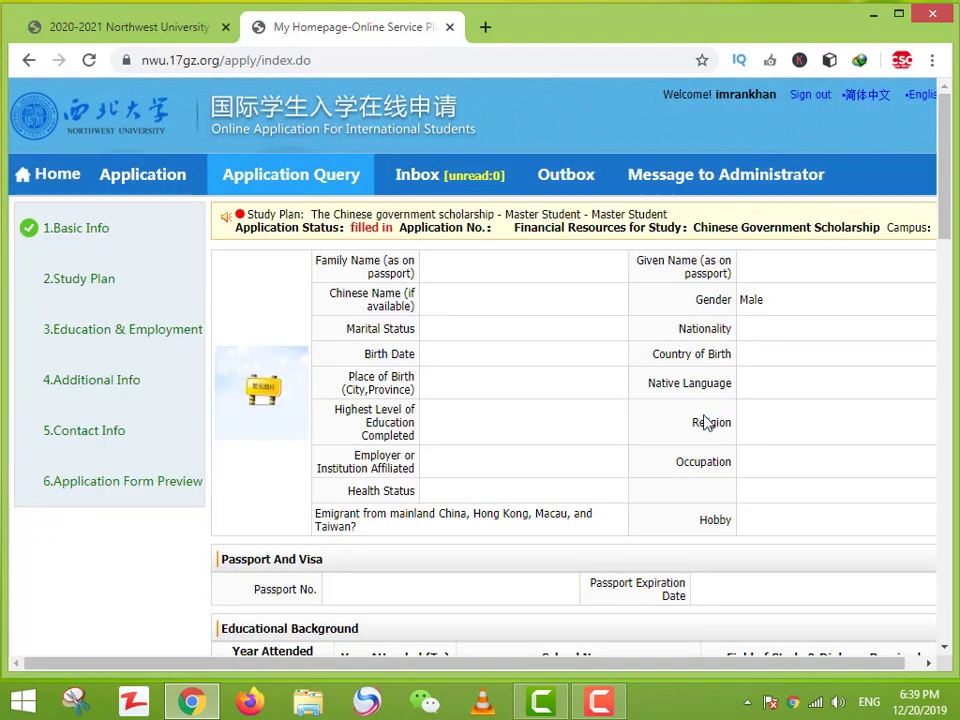
Step: Scroll through the application details, then return Home and back to the Online Application list
scroll(613, 345, down, 2)
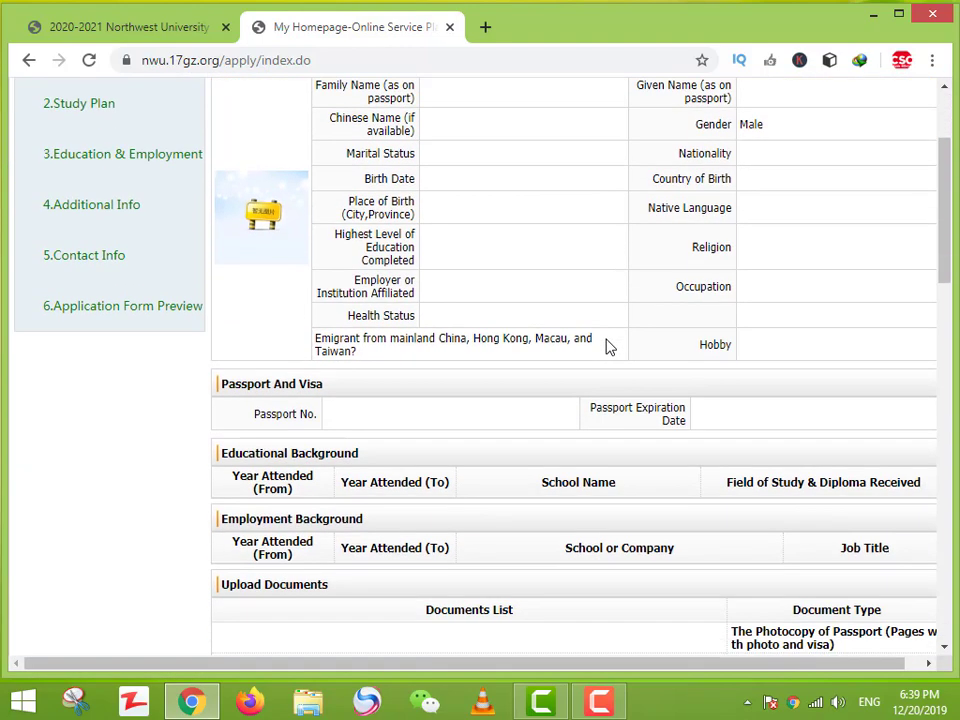
scroll(587, 437, up, 2)
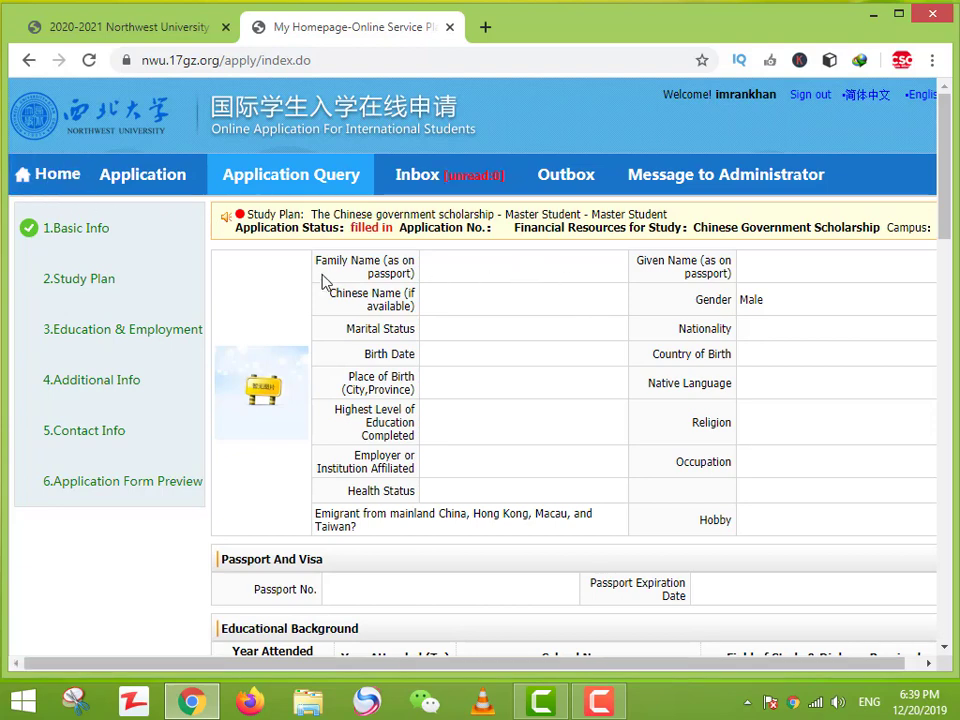
click(55, 185)
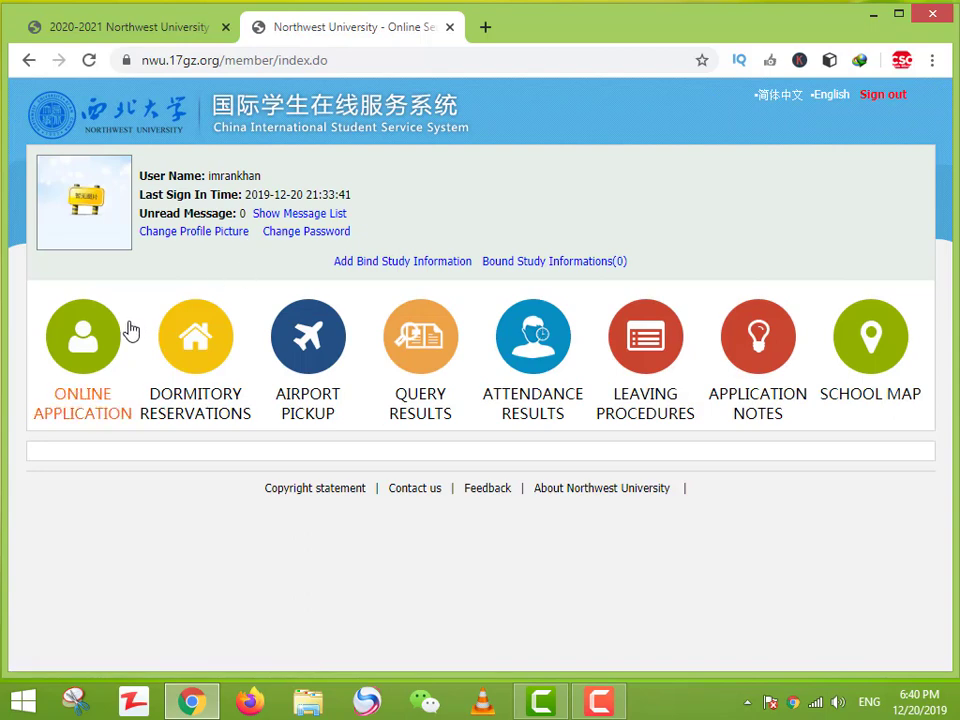
click(117, 342)
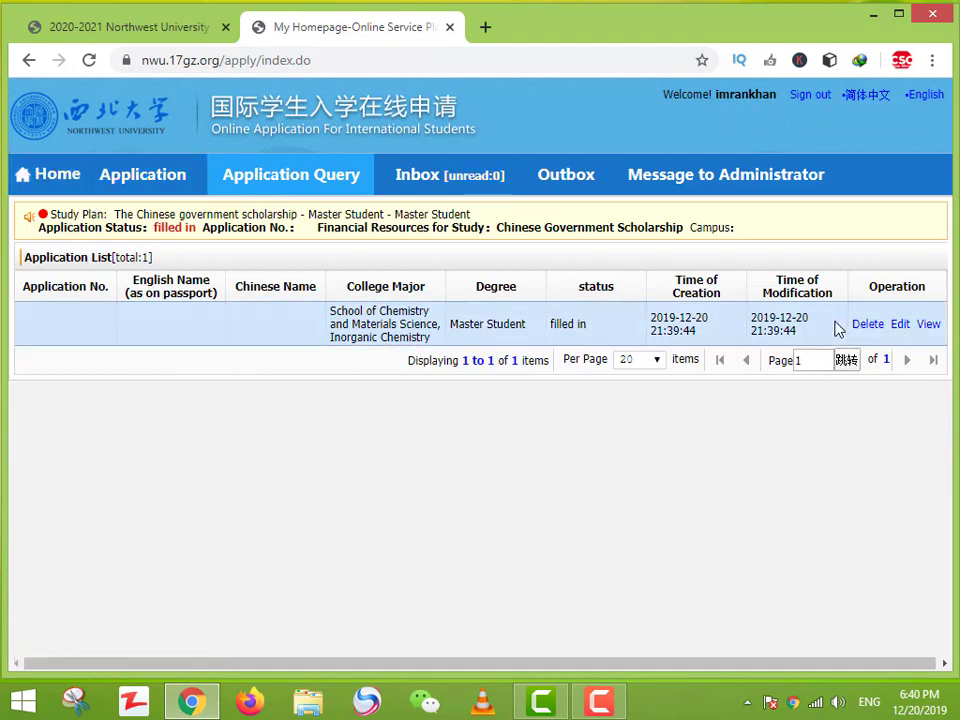
Step: Delete the Master Student application and go back to the Online Application section
click(878, 327)
click(448, 406)
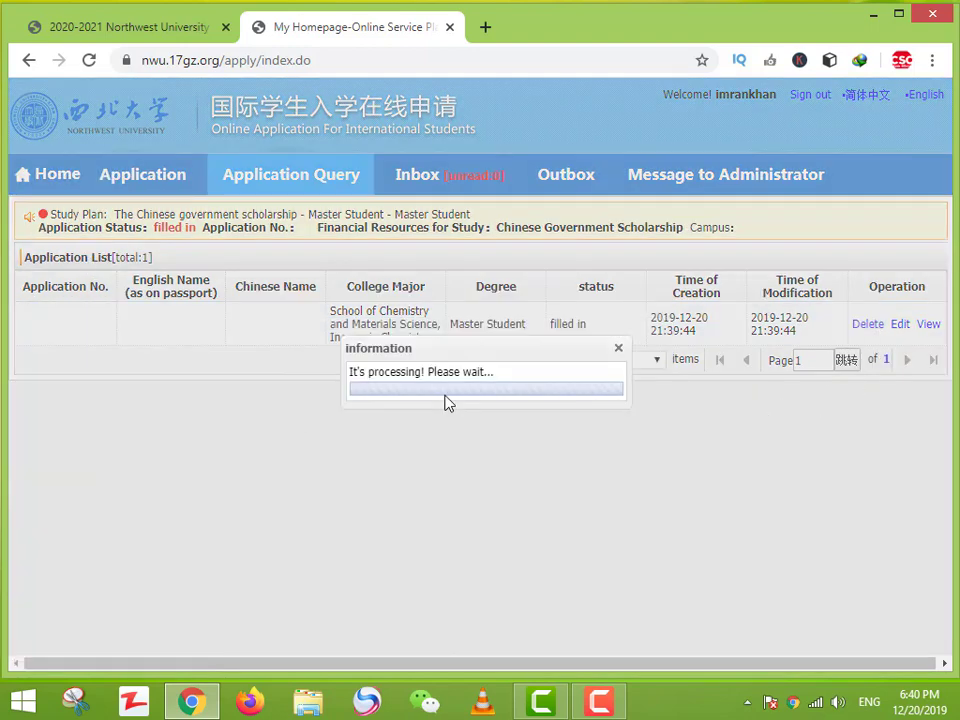
click(58, 190)
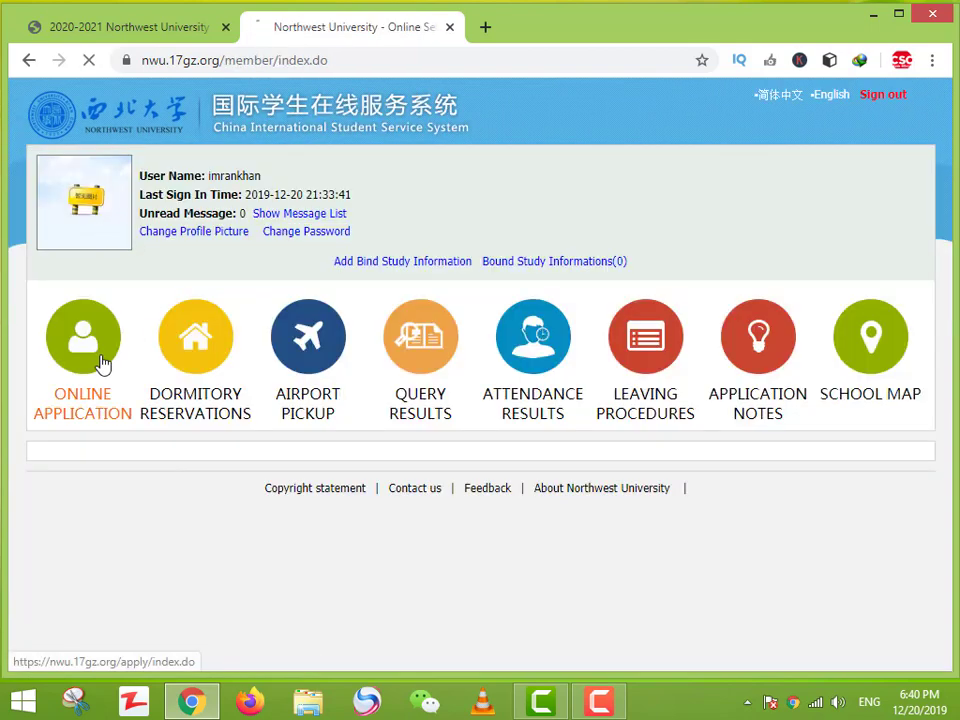
click(103, 362)
Step: Choose The Chinese government scholarship and Undergraduate Student to list the undergraduate study plans
click(182, 288)
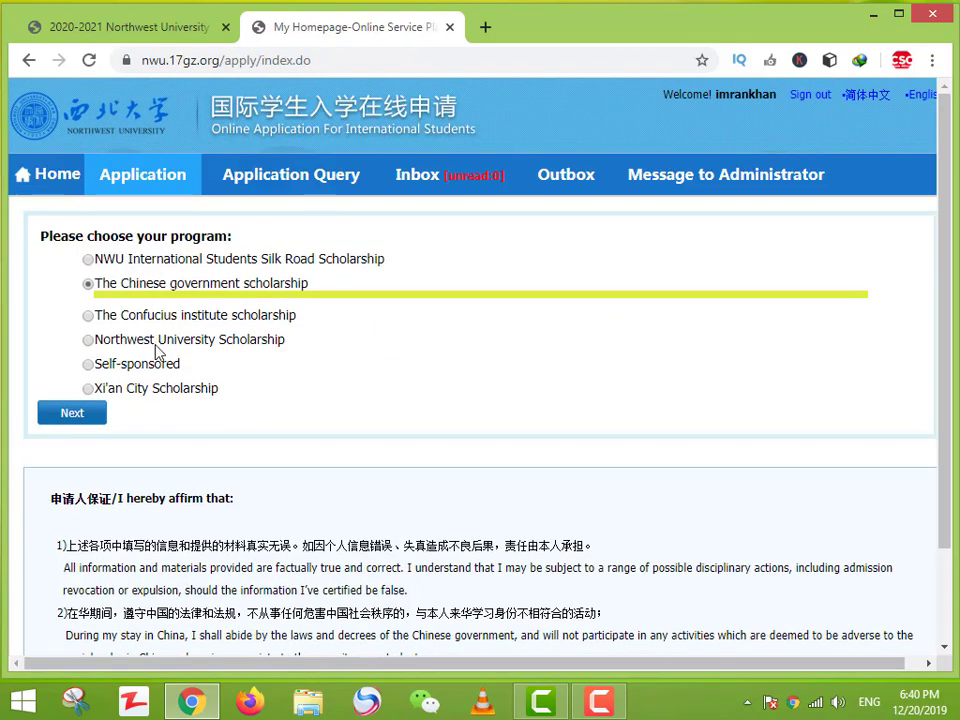
click(75, 415)
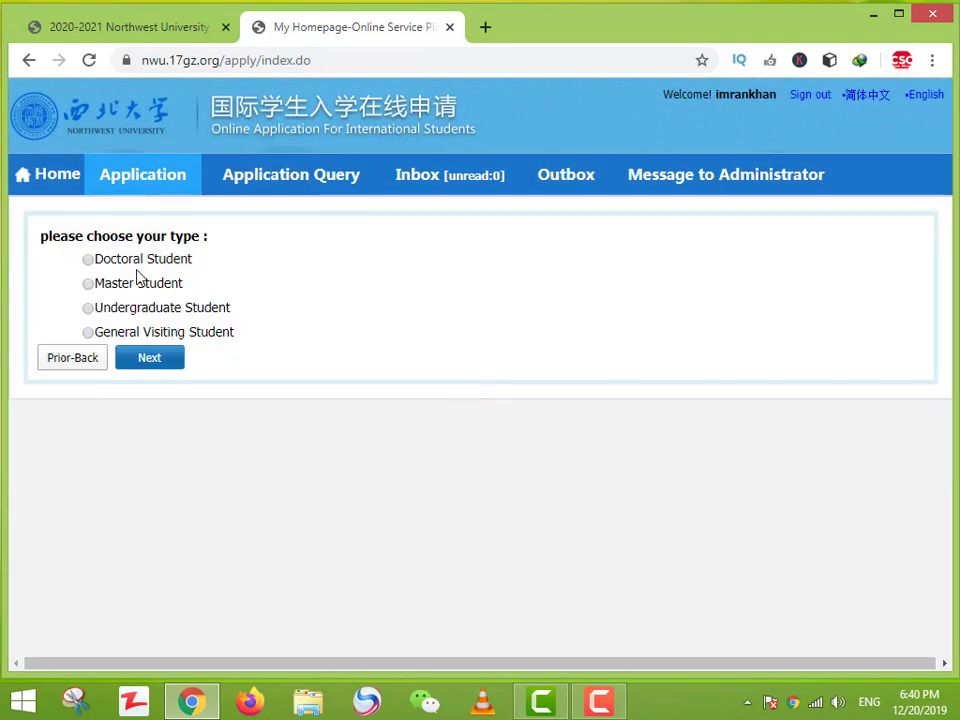
click(135, 309)
click(150, 365)
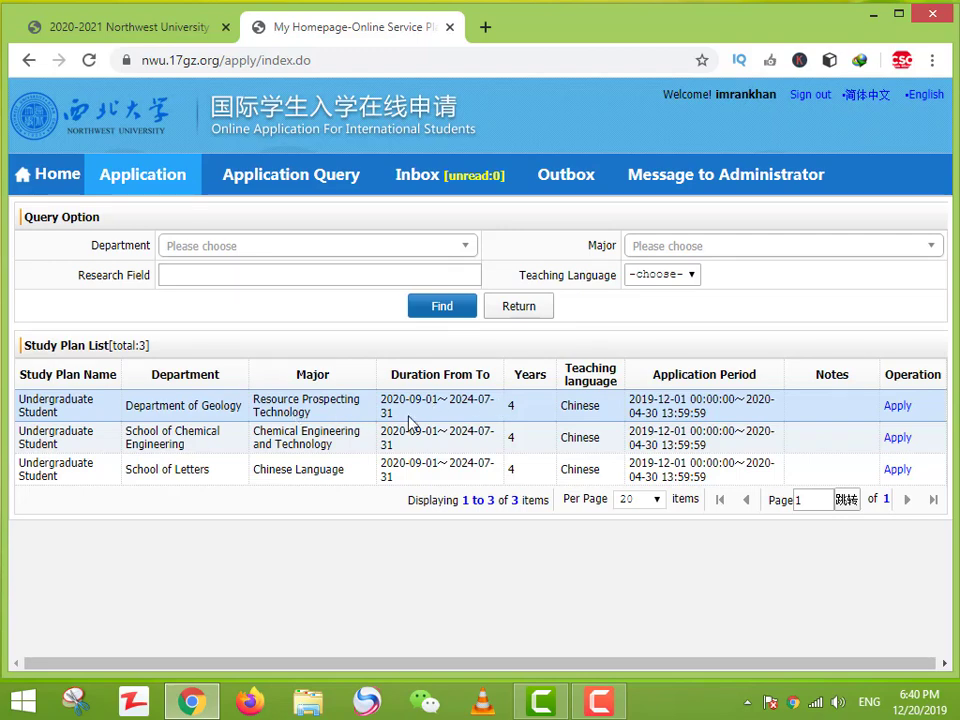
Step: Apply to the Department of Geology Resource Prospecting Technology plan, reaching its blank Basic Info form
click(897, 406)
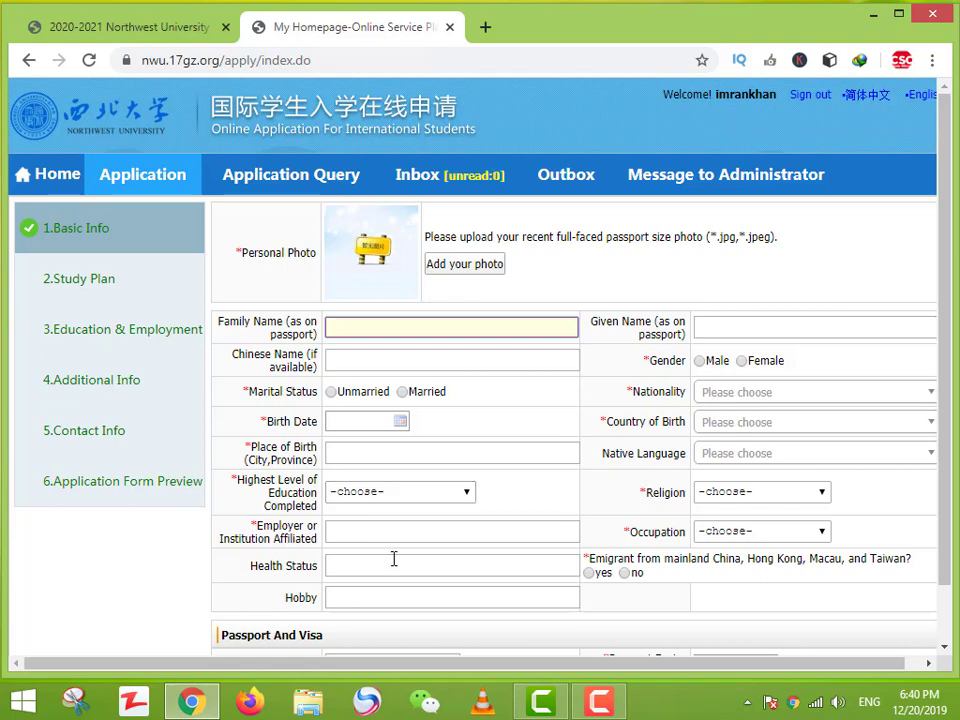
click(561, 307)
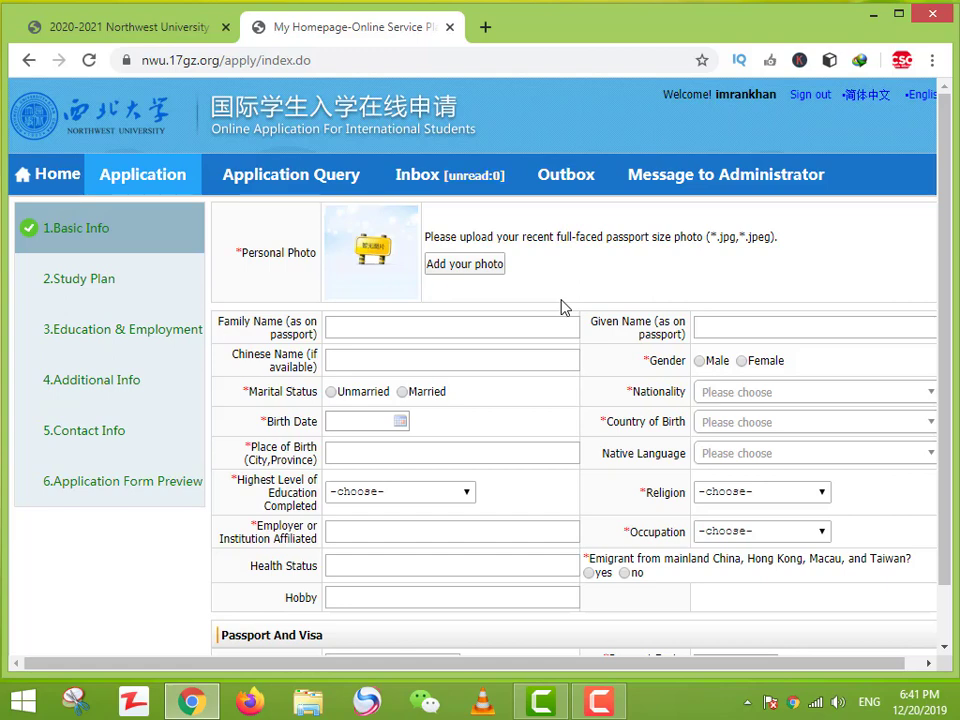
Step: Open the undergraduate application's details from Online Application and scroll through them
click(30, 185)
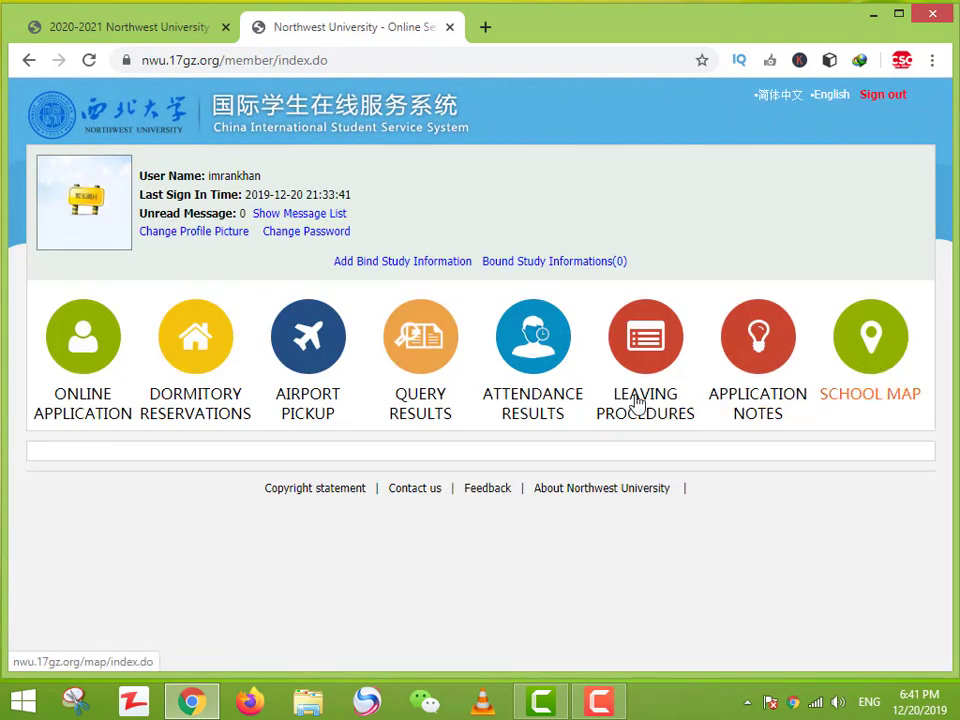
click(388, 373)
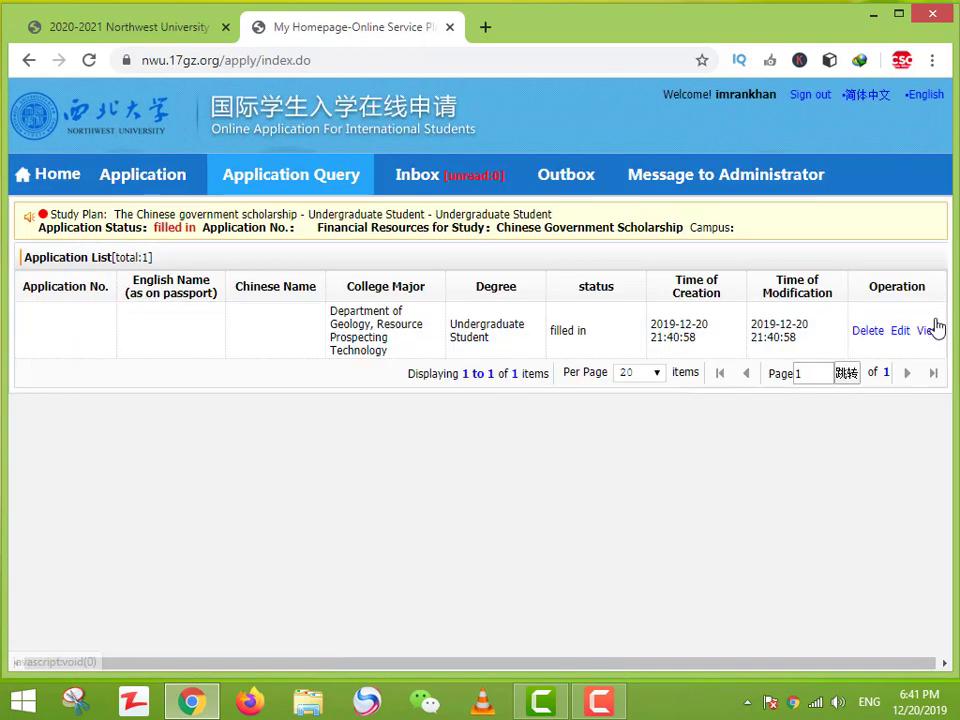
click(929, 332)
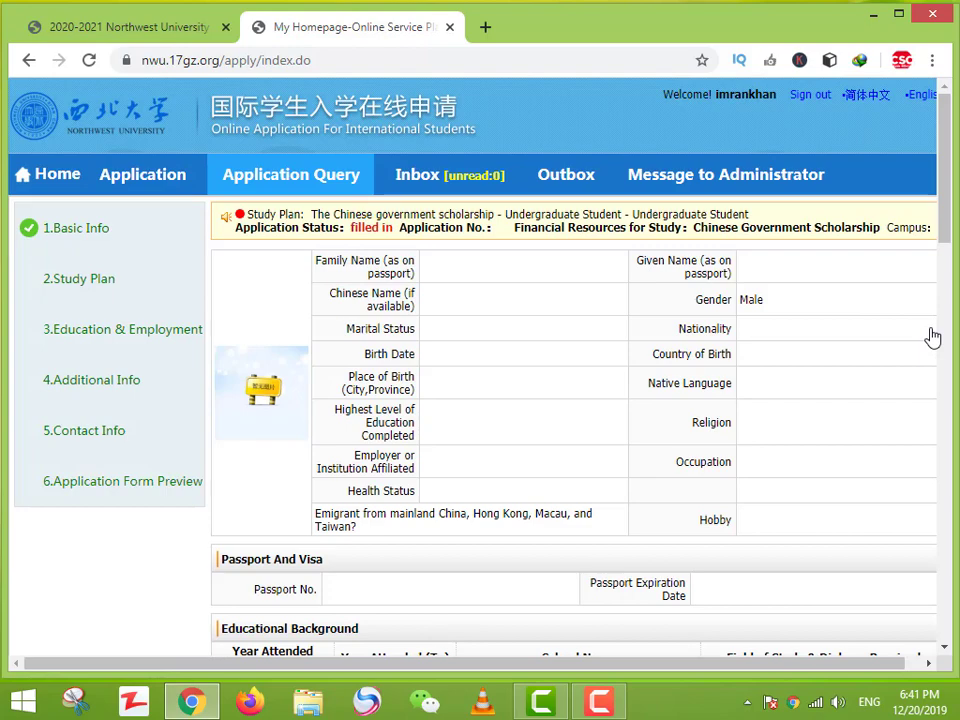
scroll(919, 453, down, 1)
scroll(917, 452, down, 8)
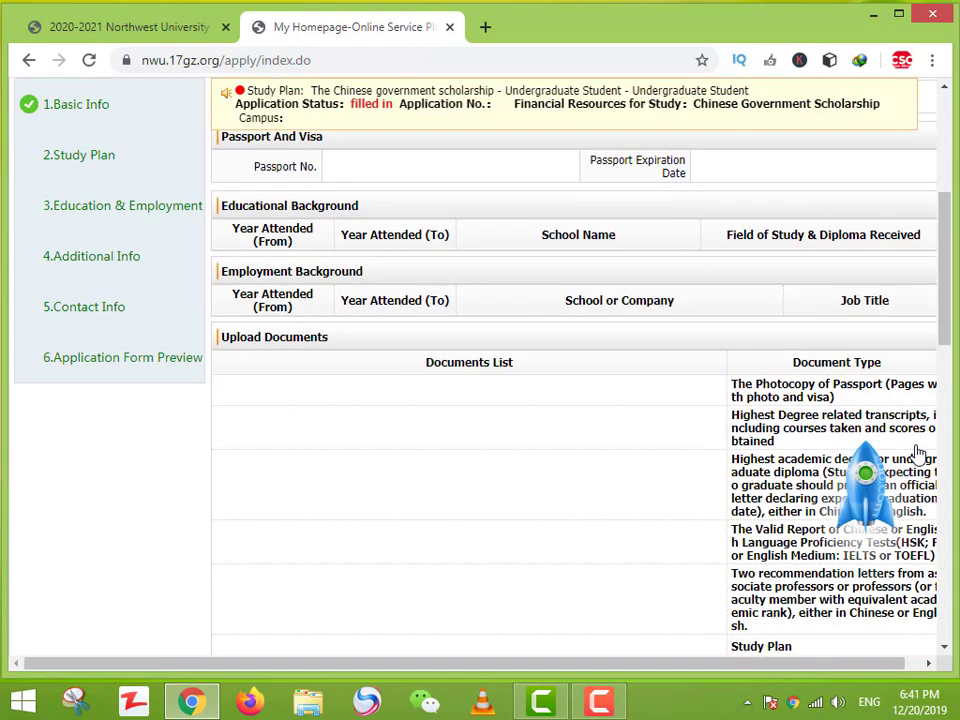
scroll(915, 452, up, 4)
scroll(817, 453, up, 2)
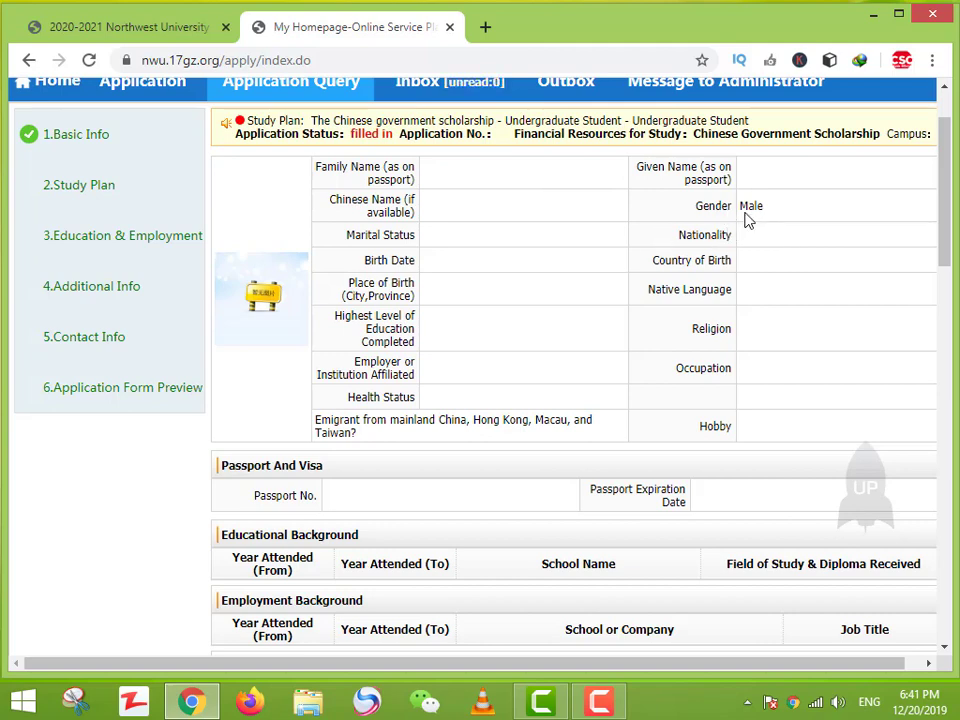
scroll(755, 235, up, 1)
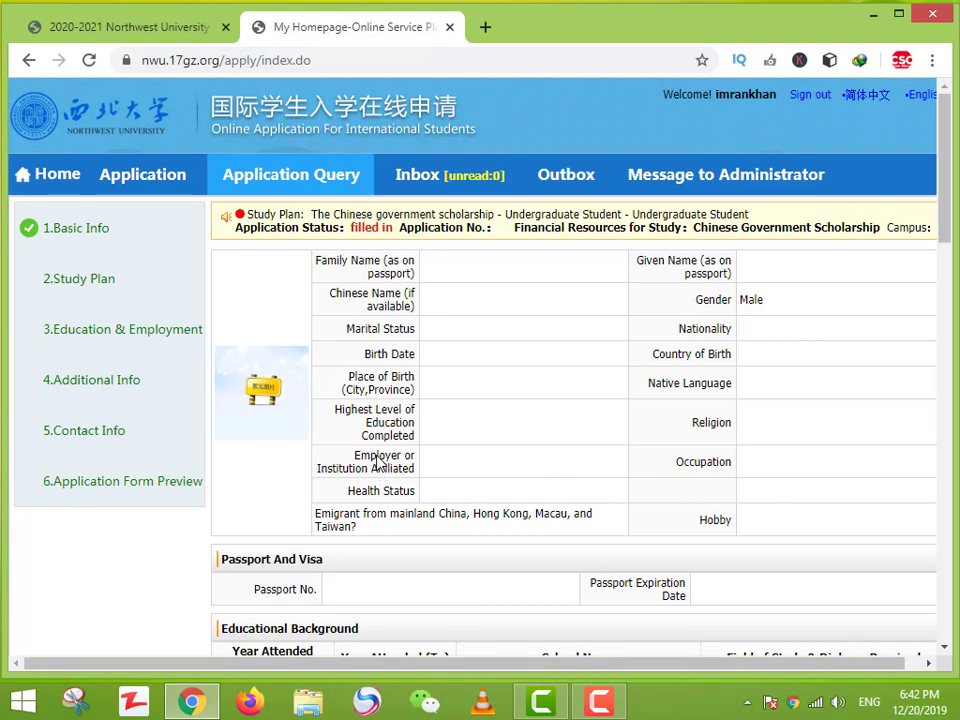
Step: Highlight the Employer or Institution Affiliated label and another nearby field in the details
drag(327, 465, 418, 476)
click(478, 470)
drag(722, 456, 748, 476)
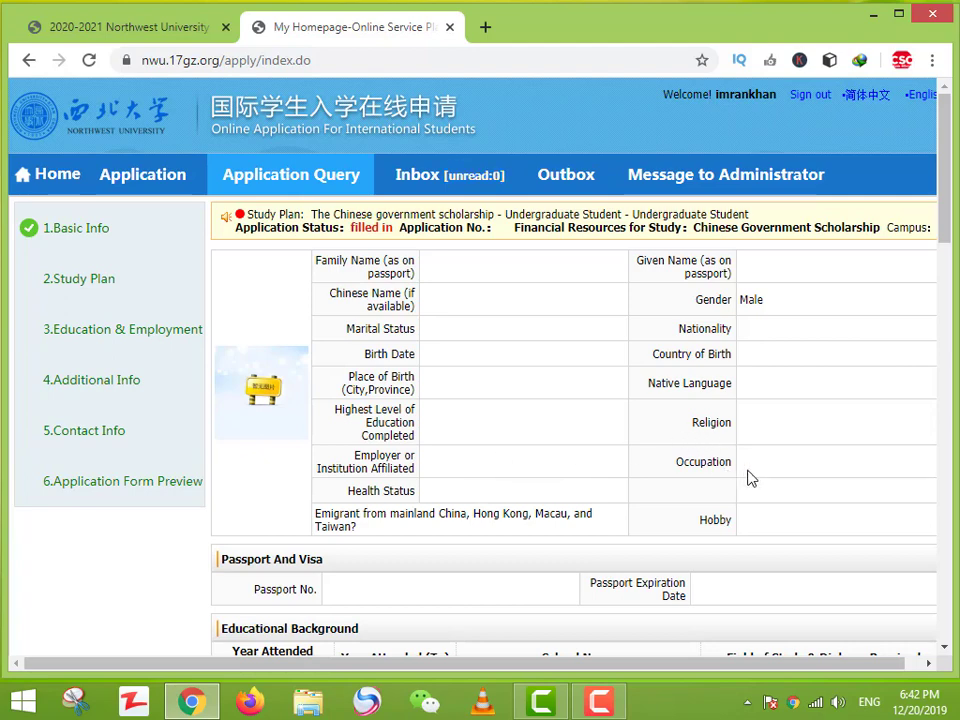
click(520, 492)
scroll(600, 530, down, 1)
drag(570, 420, 541, 442)
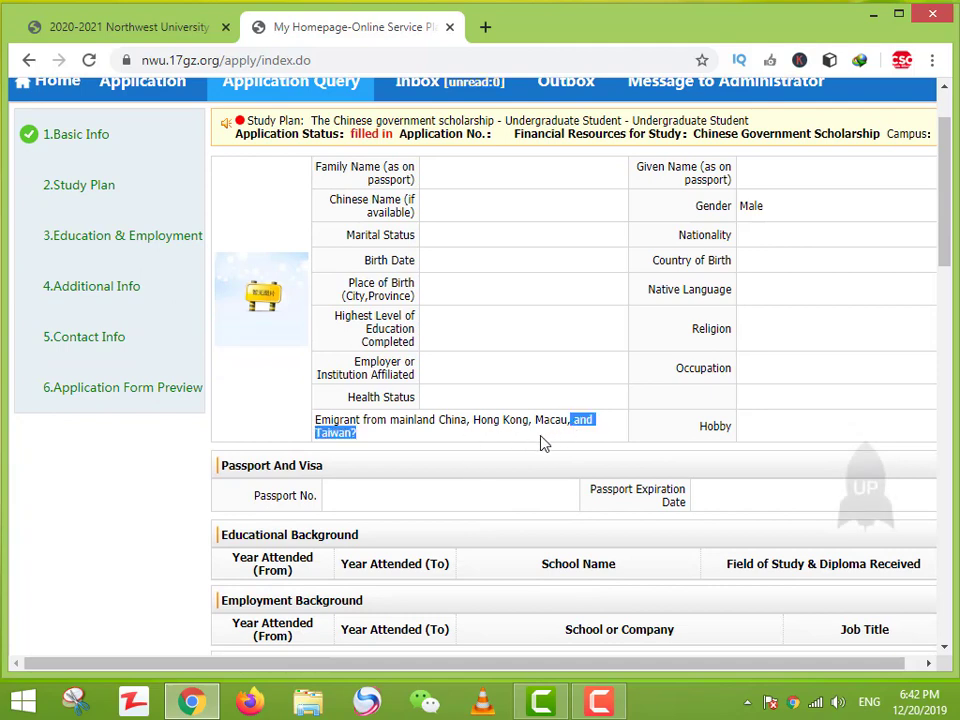
click(444, 431)
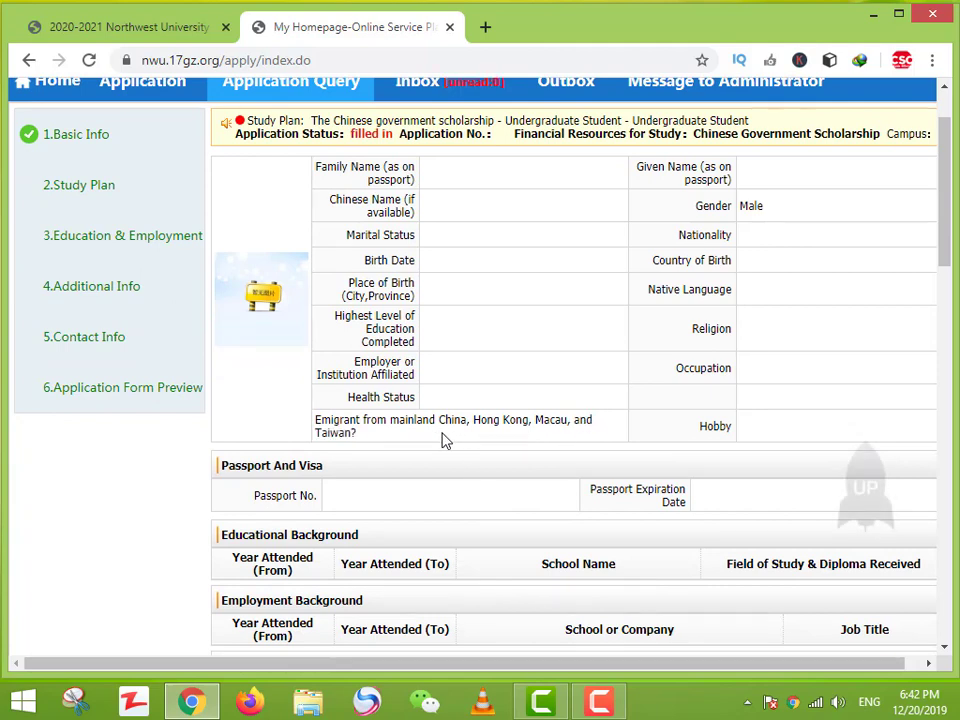
drag(393, 420, 514, 439)
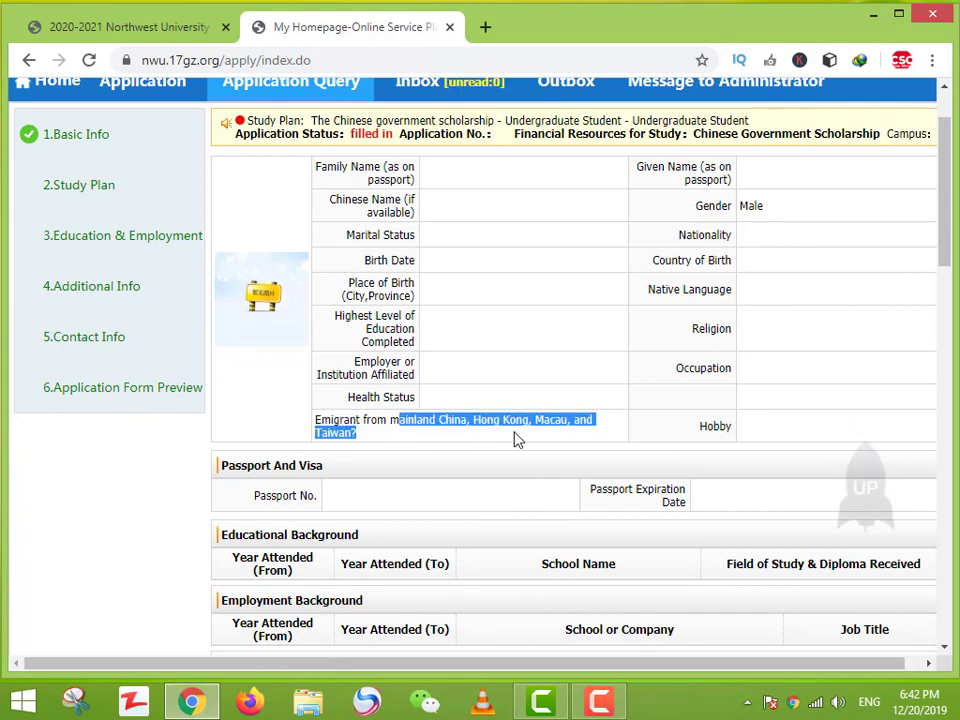
click(378, 433)
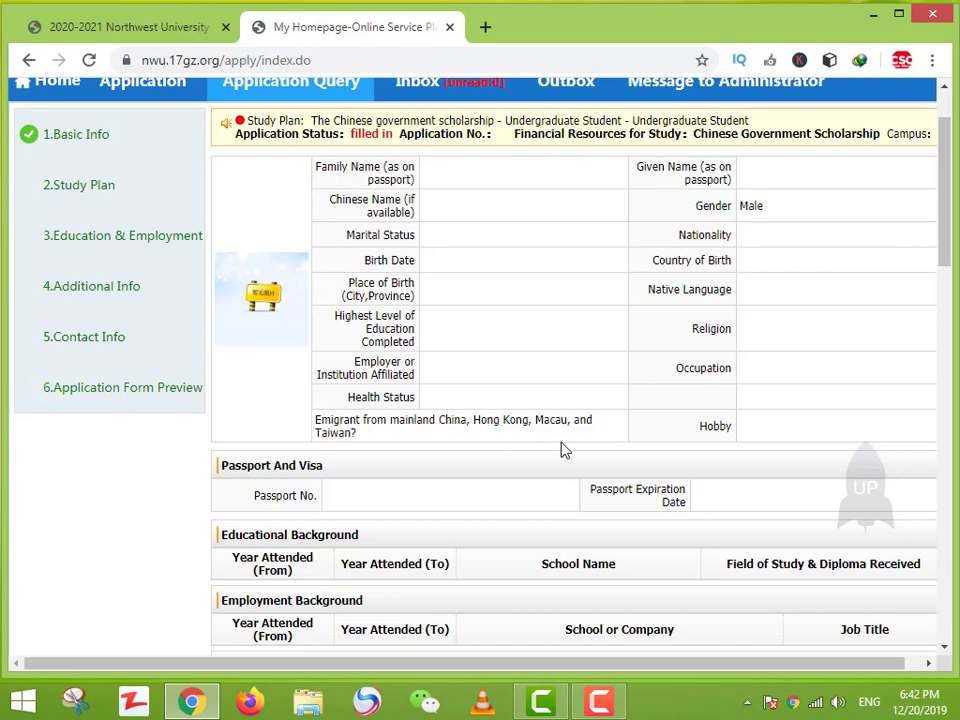
scroll(576, 480, down, 2)
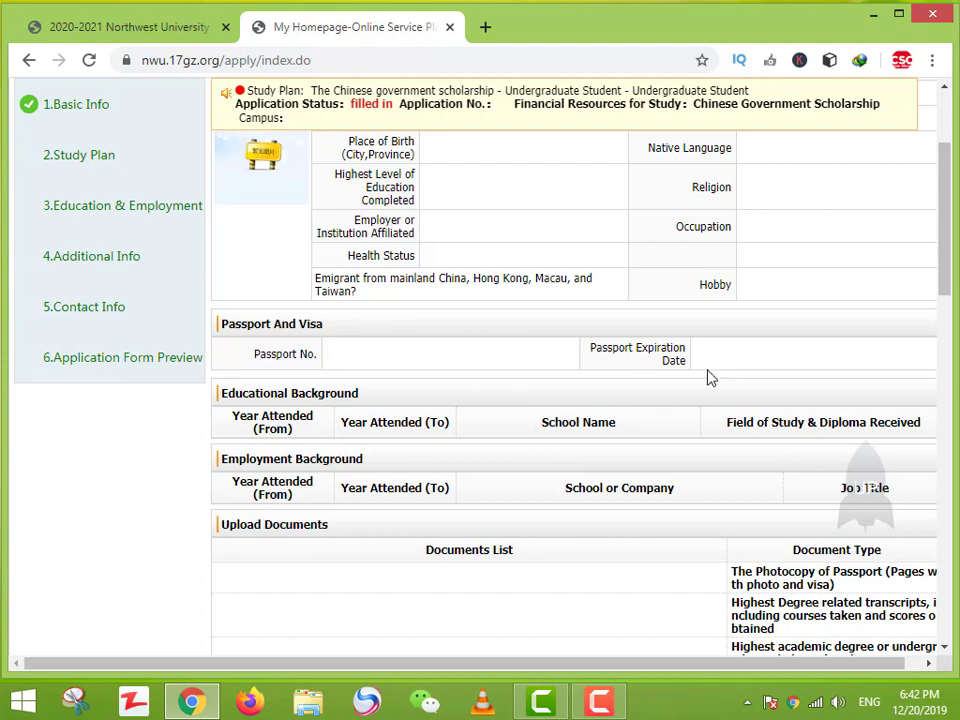
scroll(303, 412, down, 1)
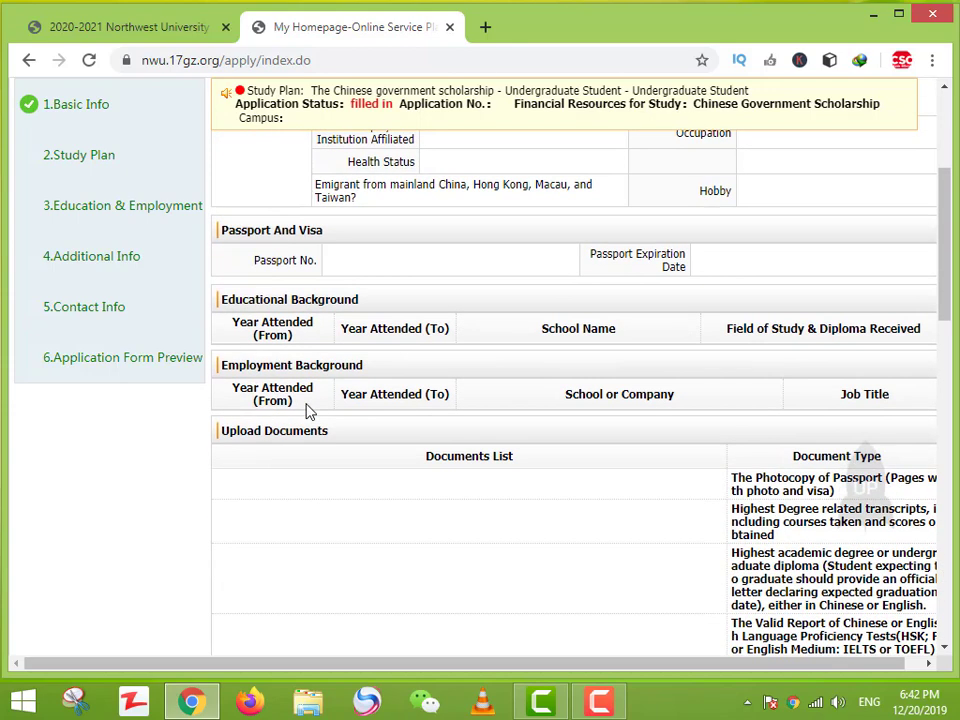
double_click(311, 330)
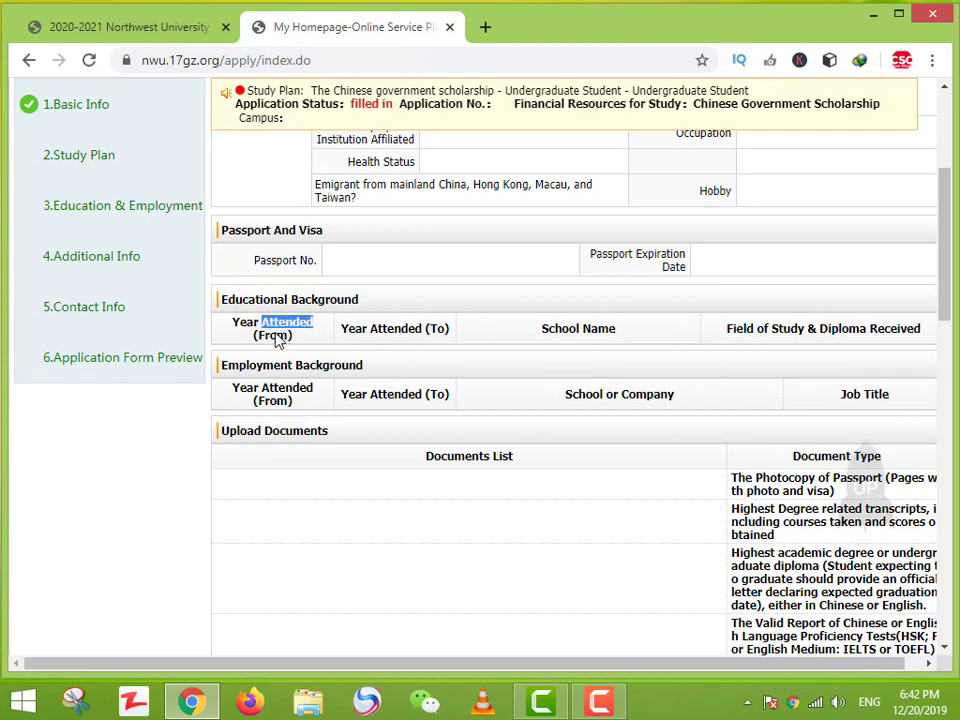
drag(376, 336, 588, 337)
double_click(598, 329)
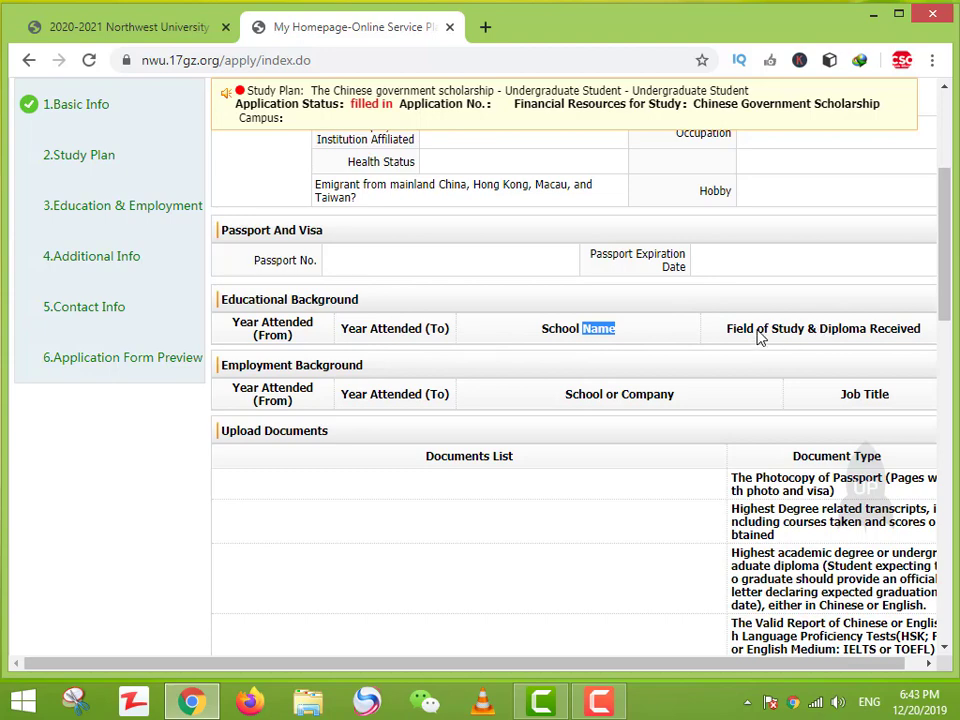
drag(756, 336, 877, 332)
click(808, 338)
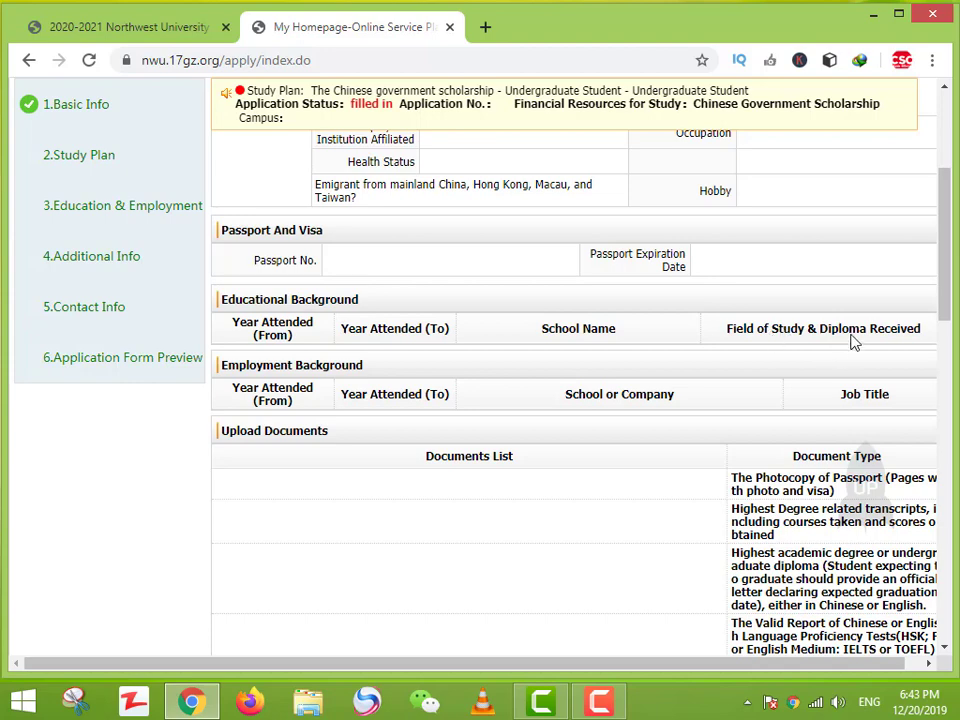
drag(849, 339, 867, 341)
click(756, 338)
drag(884, 336, 891, 336)
click(380, 398)
drag(380, 398, 461, 403)
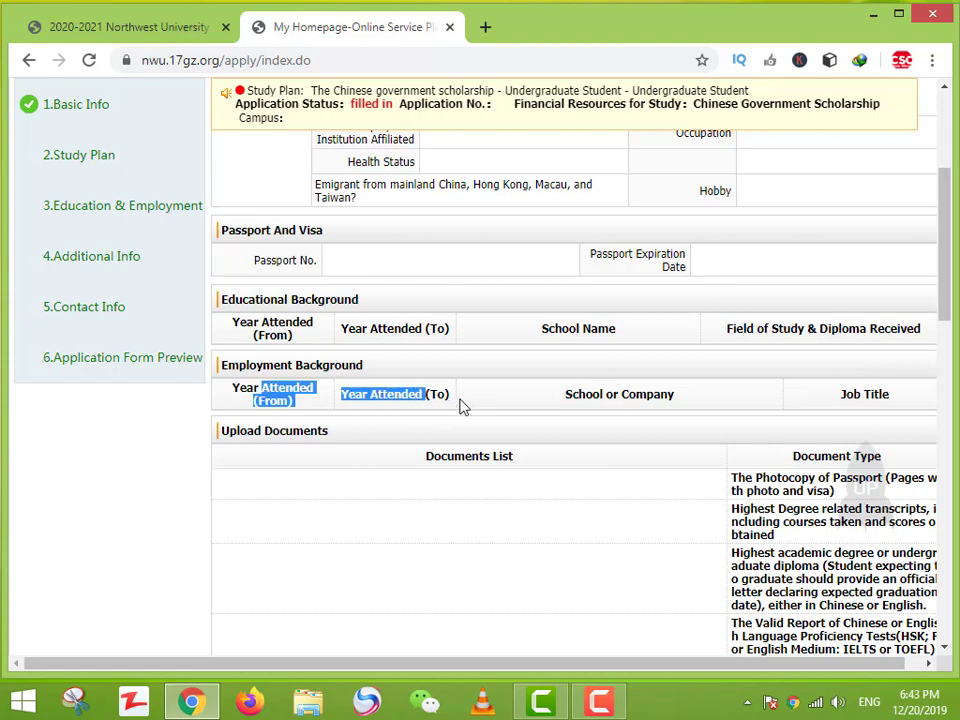
drag(657, 396, 716, 398)
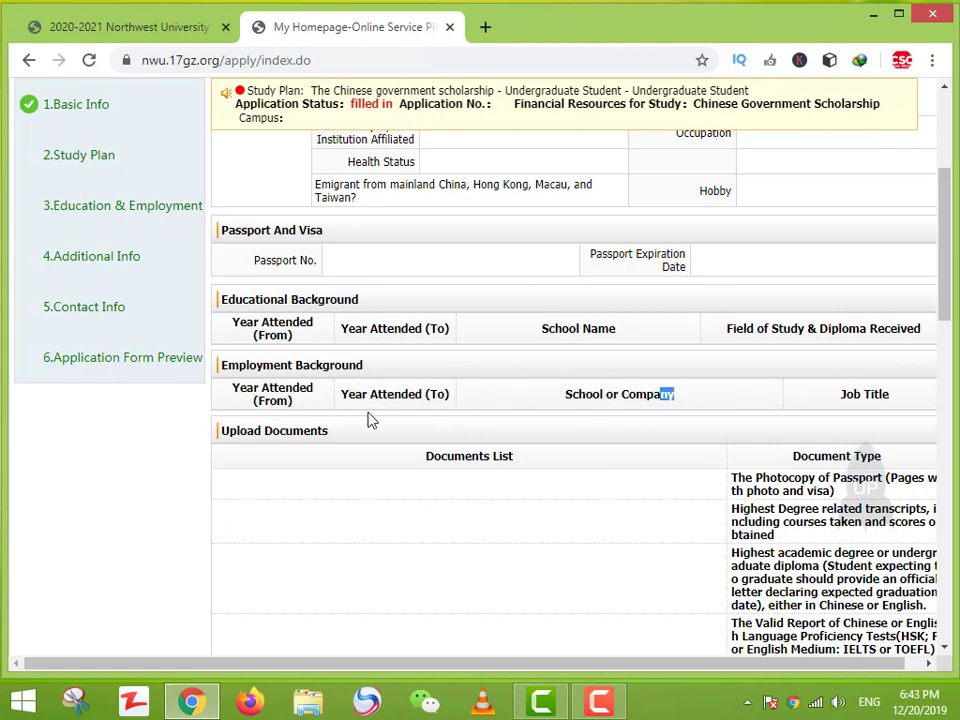
drag(257, 402, 313, 405)
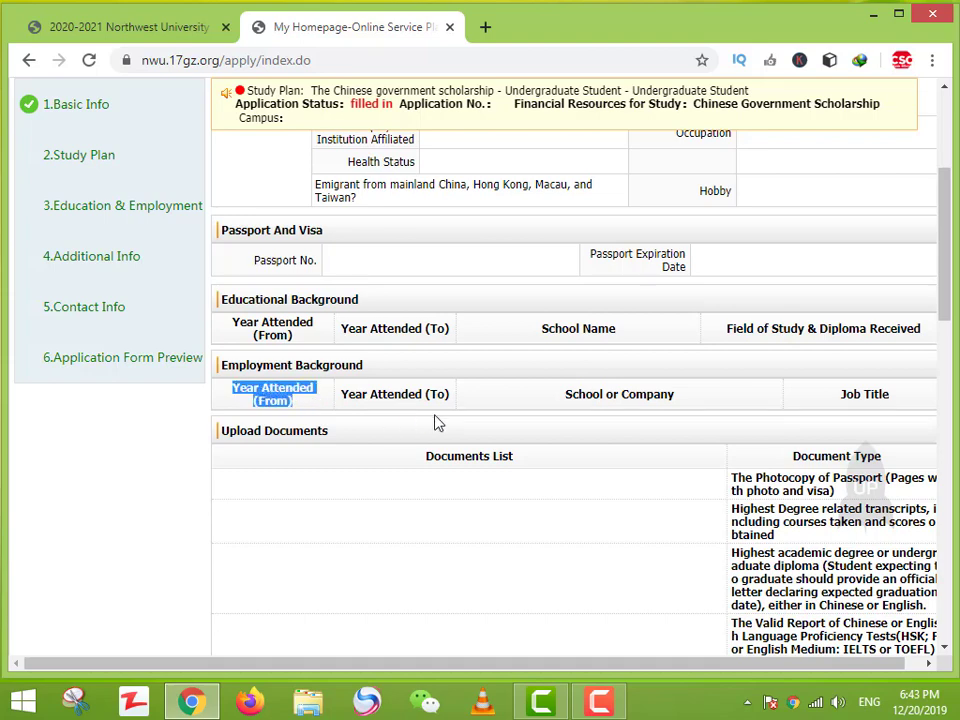
drag(341, 394, 443, 397)
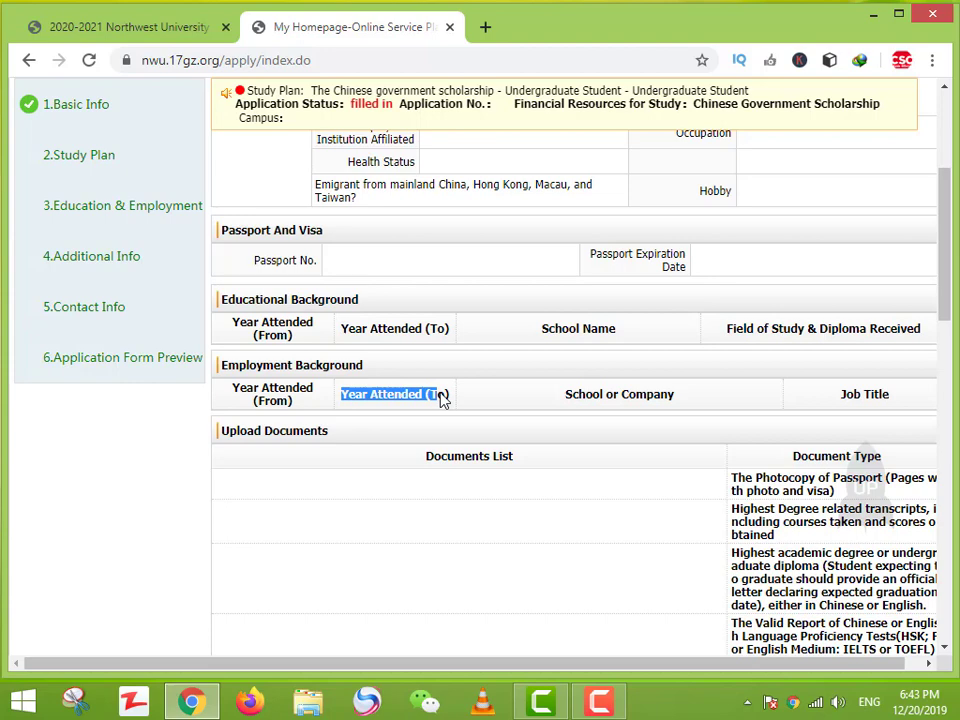
Step: Scroll to Upload Documents and highlight the passport photocopy requirement and document type list
scroll(443, 398, down, 3)
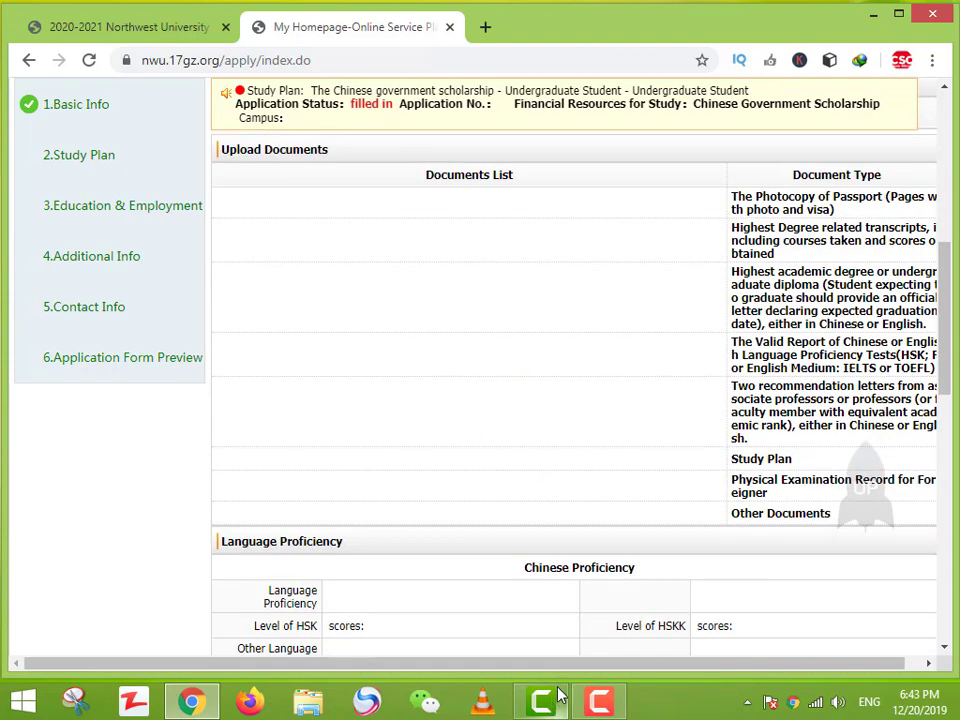
scroll(532, 488, right, 1)
scroll(790, 543, up, 3)
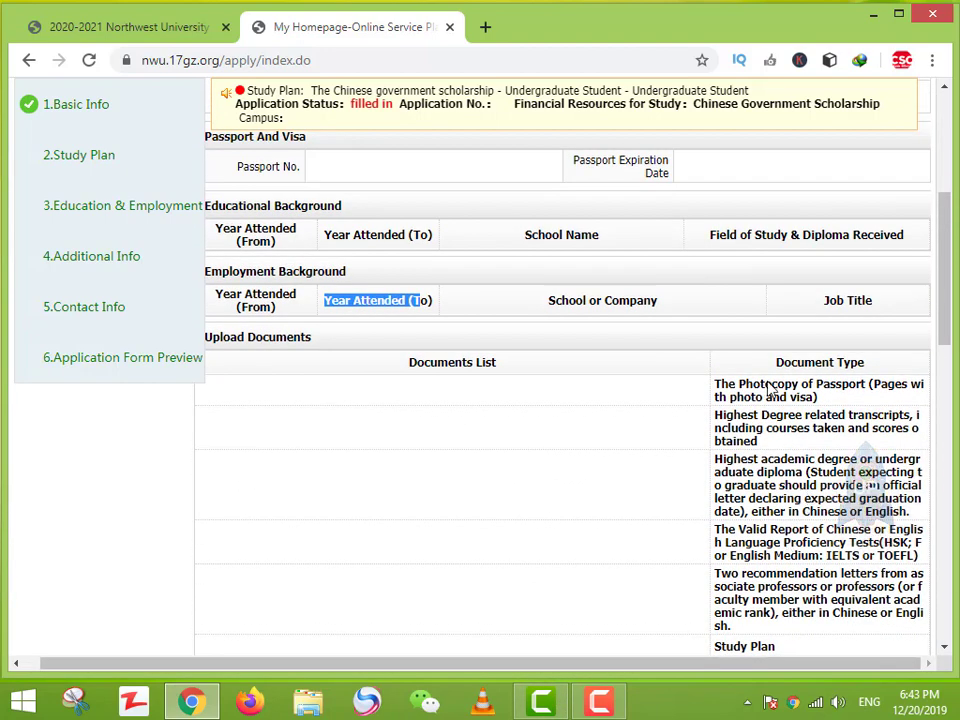
drag(765, 384, 810, 388)
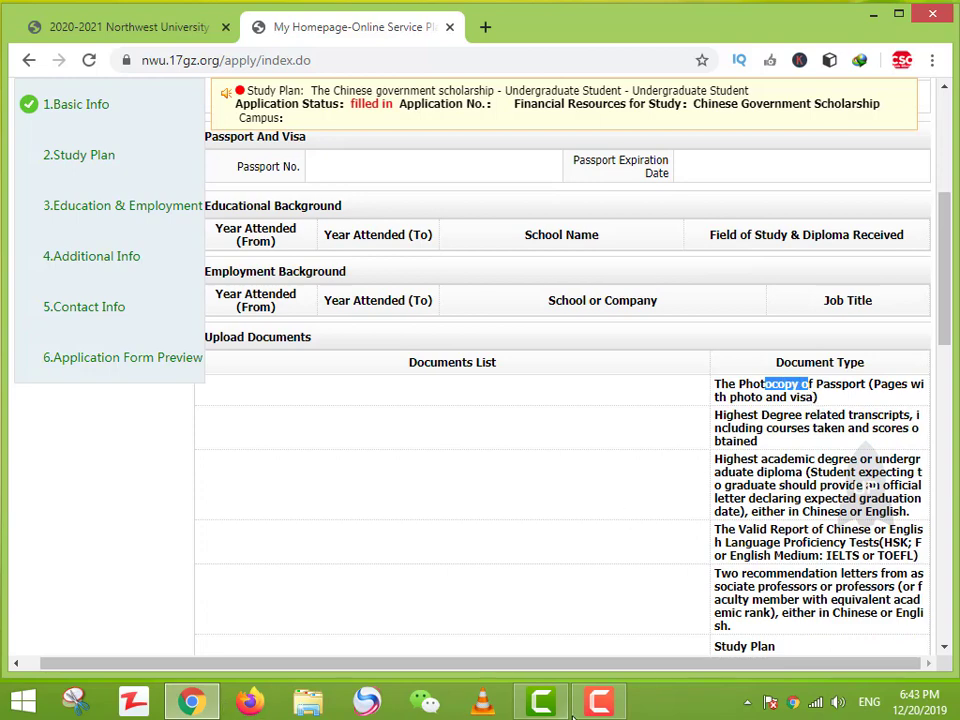
mouse_move(609, 706)
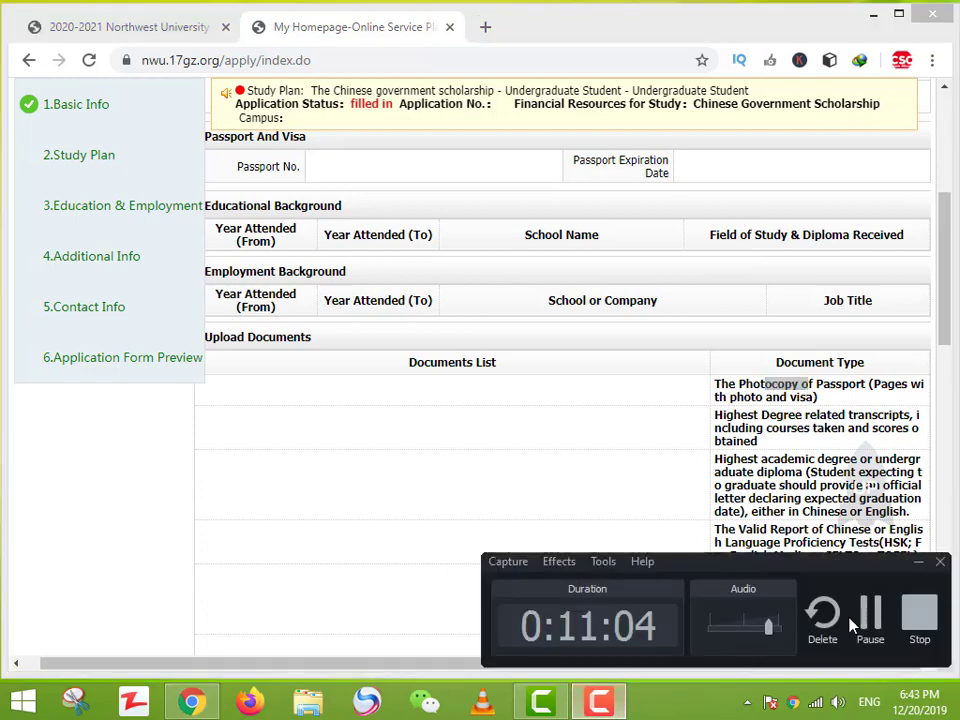
scroll(556, 407, up, 1)
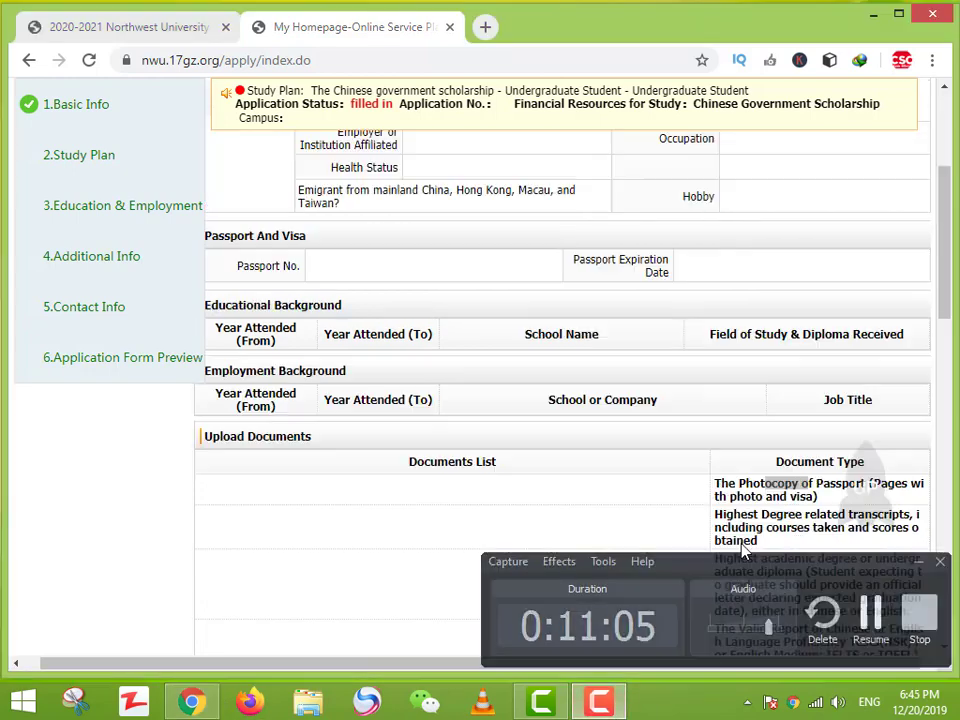
drag(763, 497, 866, 482)
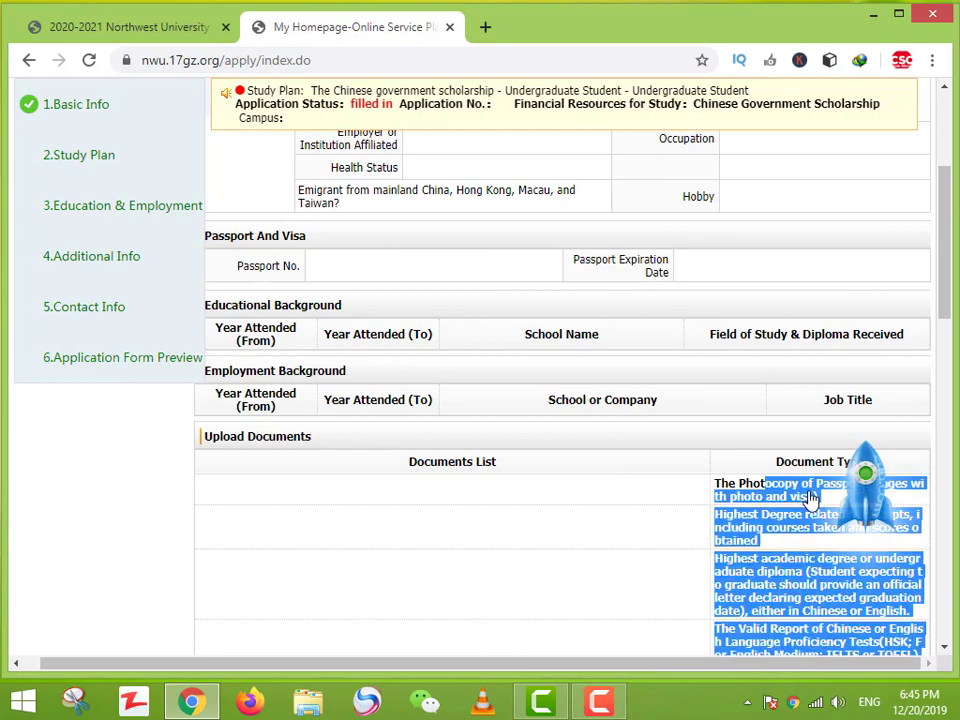
click(866, 480)
scroll(799, 502, down, 5)
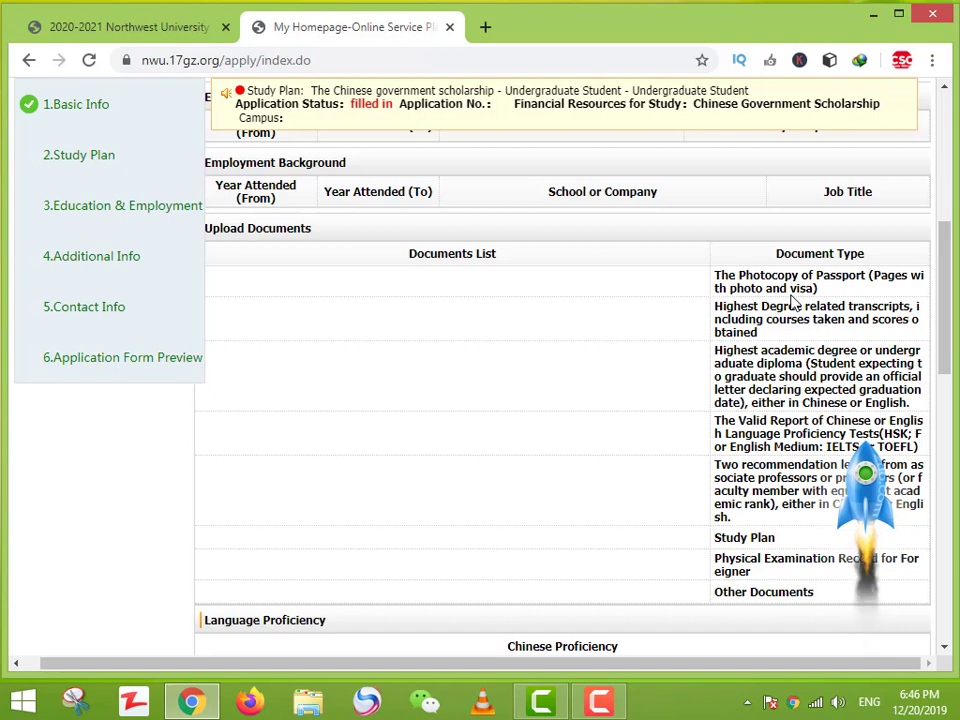
click(600, 700)
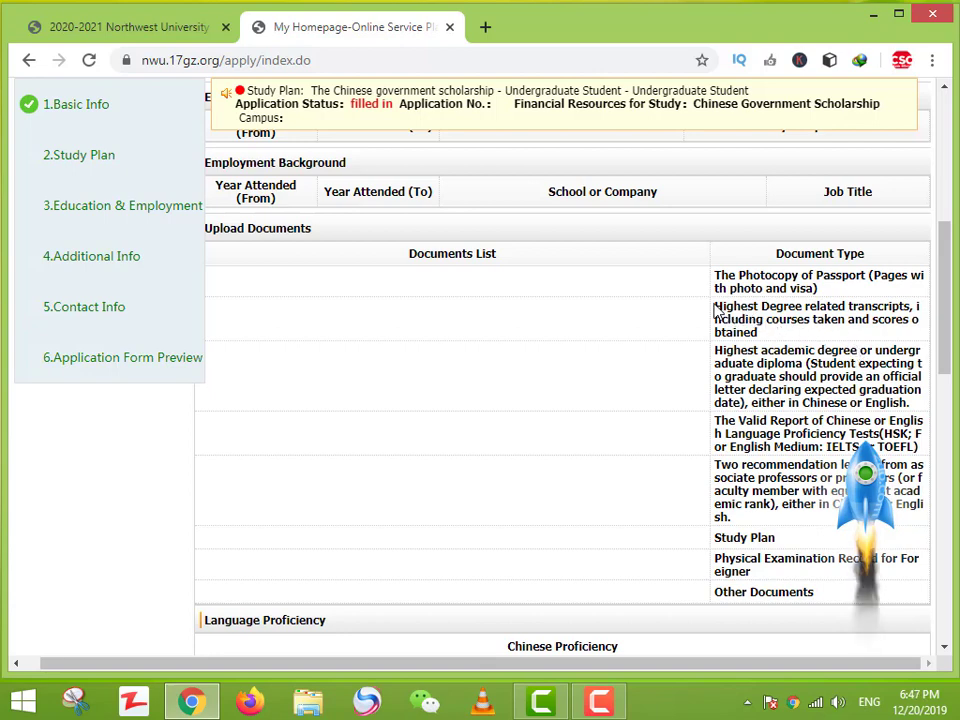
Step: Highlight the Highest Degree transcripts and highest academic degree or diploma requirements
drag(714, 310, 755, 337)
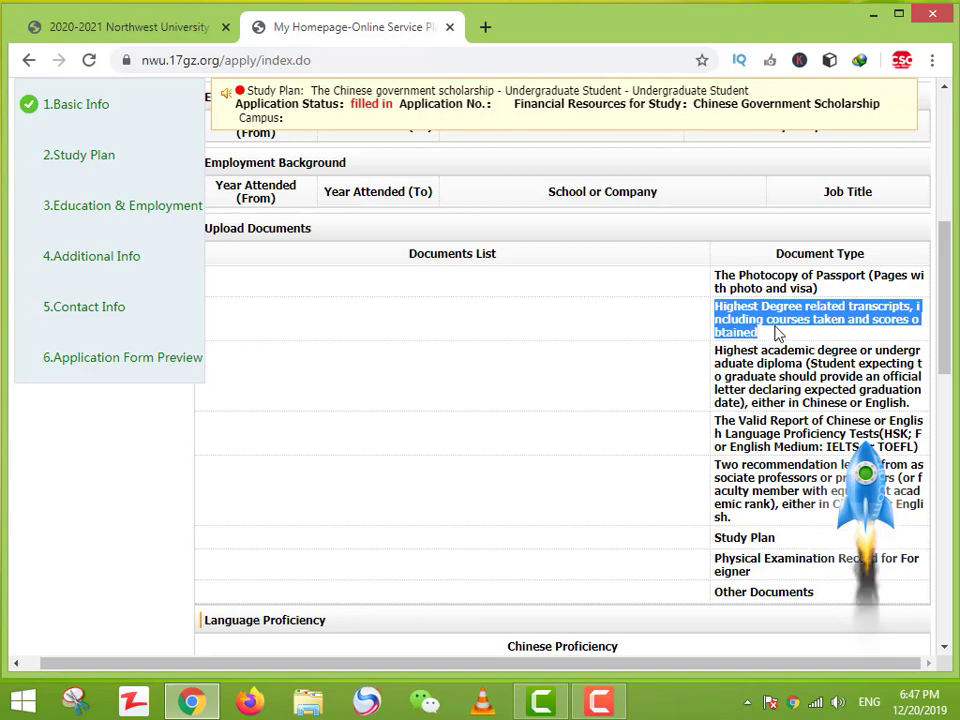
click(777, 333)
drag(768, 334, 731, 311)
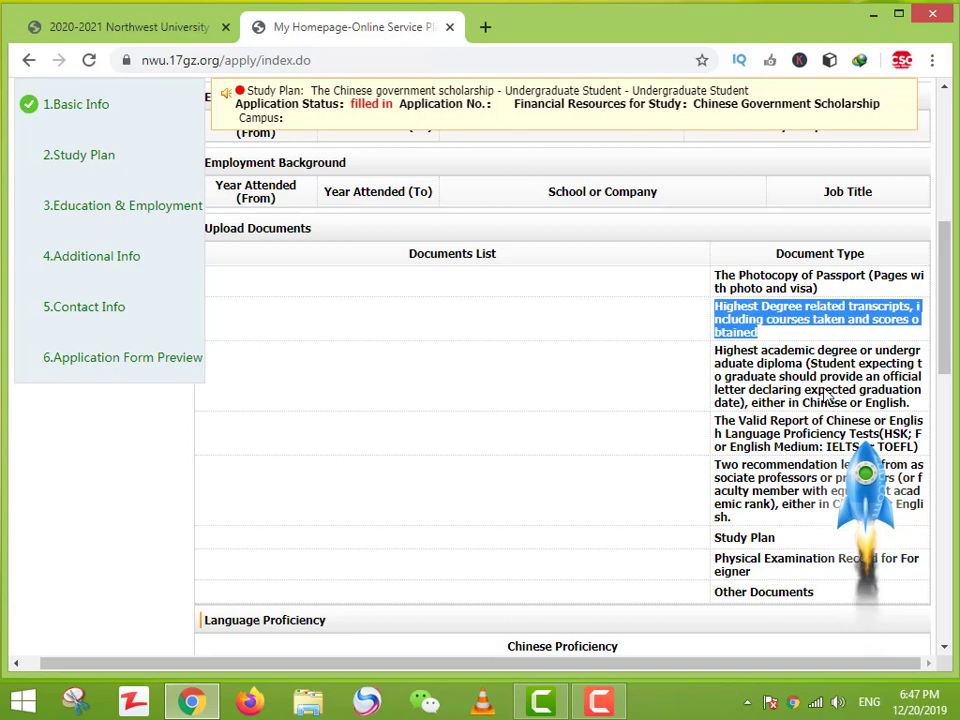
click(745, 370)
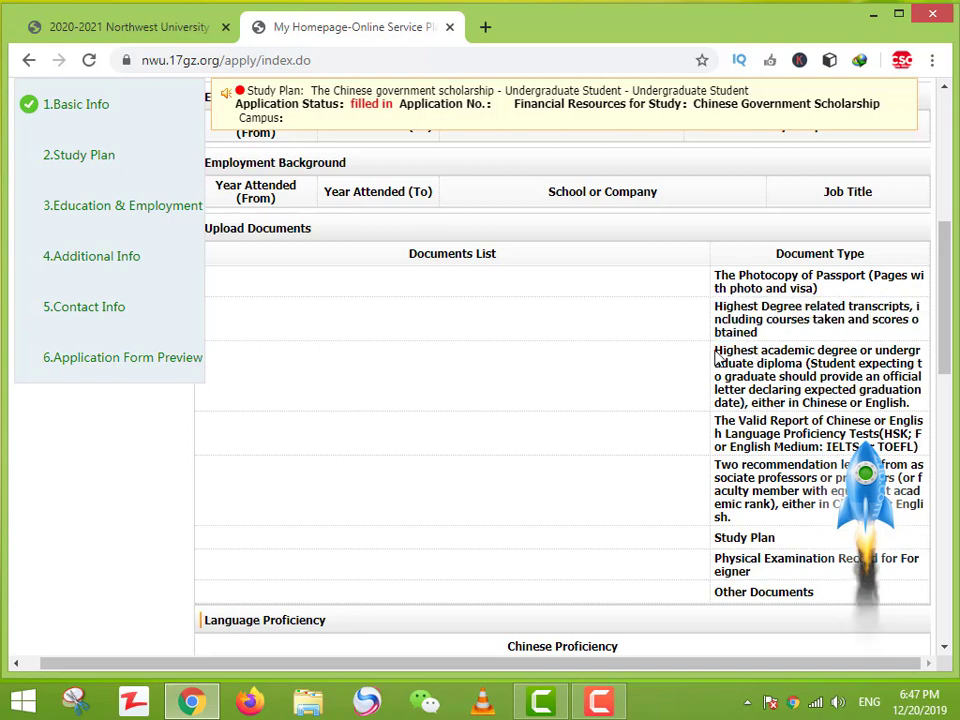
drag(715, 356, 805, 370)
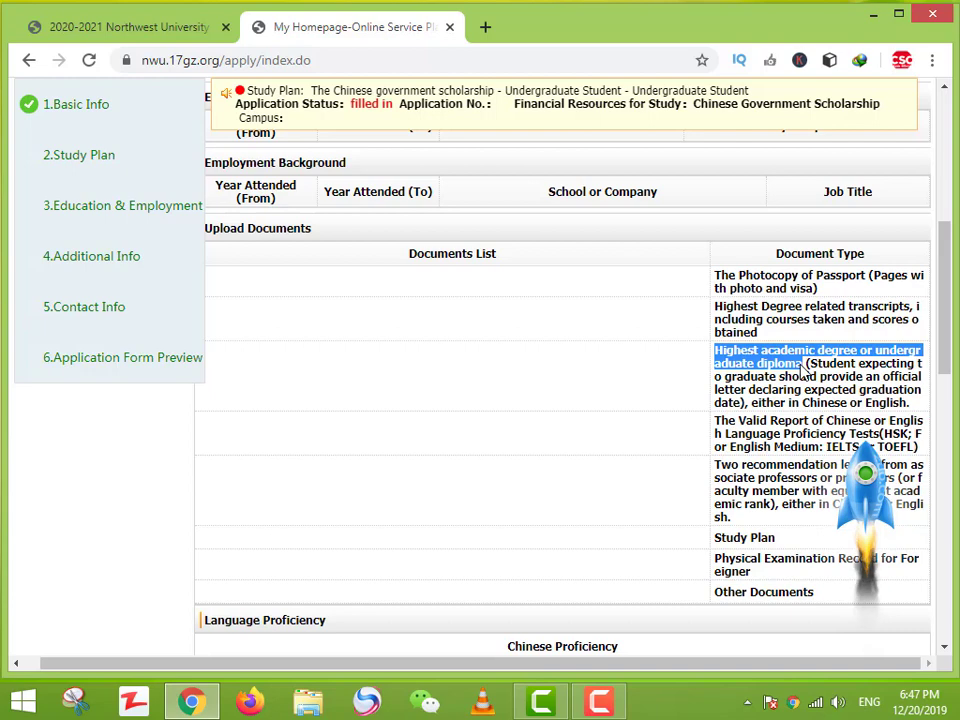
Step: Highlight the language proficiency test report and two recommendation letters requirements
scroll(805, 370, down, 2)
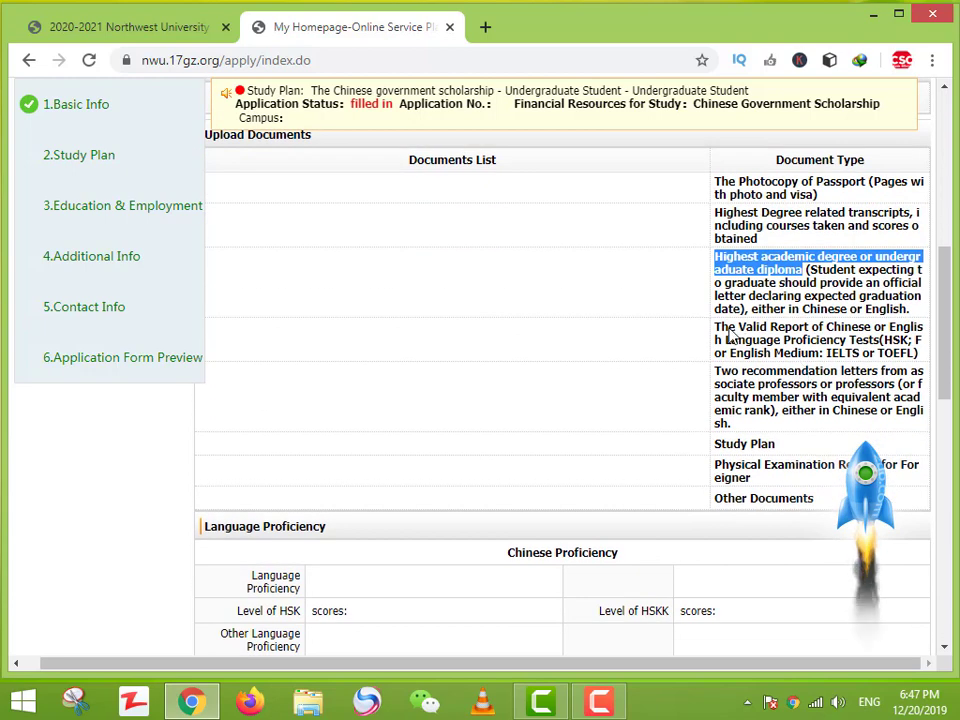
drag(730, 334, 748, 349)
click(789, 354)
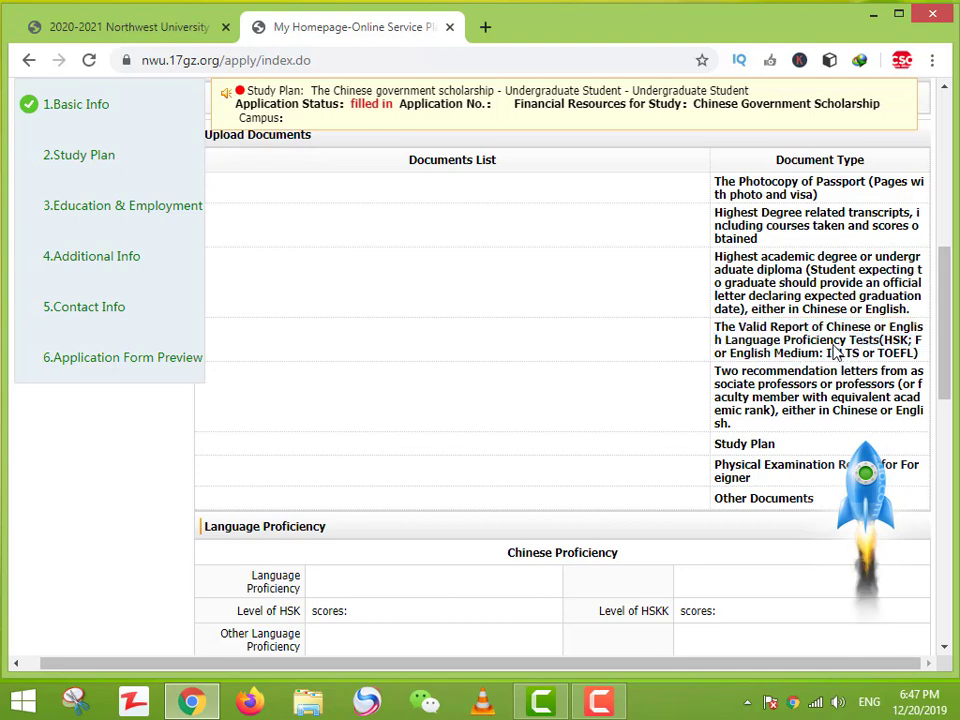
scroll(720, 358, down, 1)
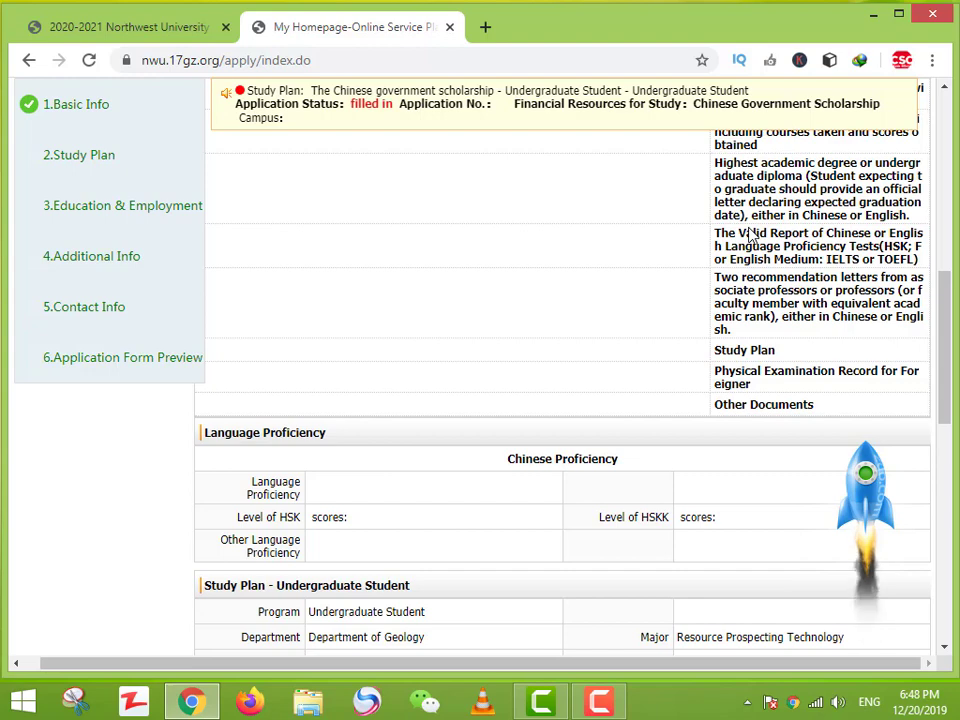
drag(724, 291, 720, 277)
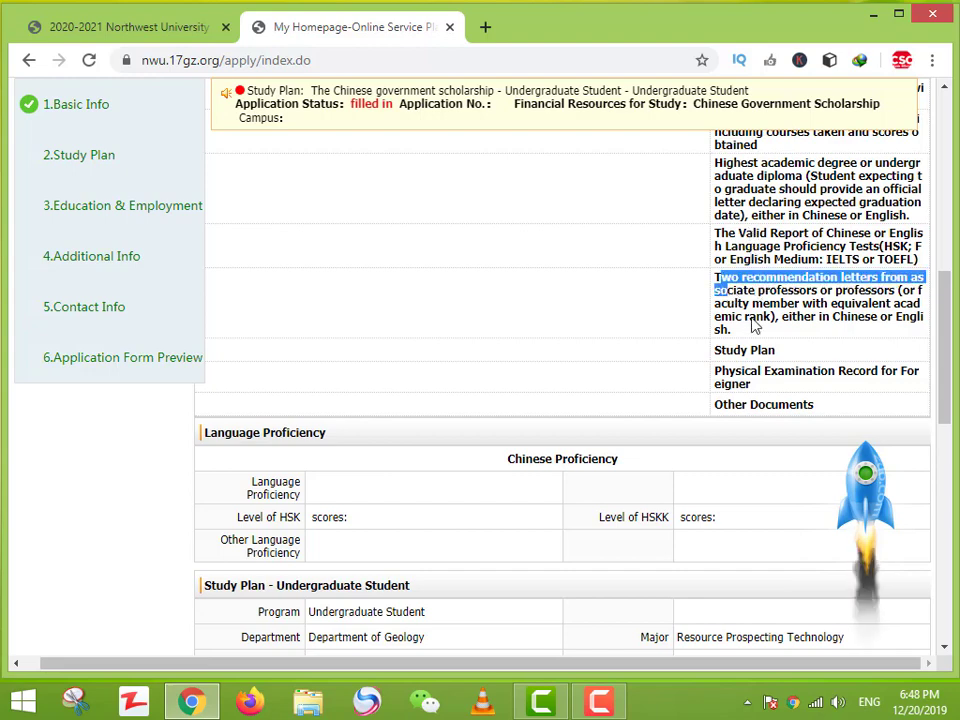
drag(754, 326, 763, 333)
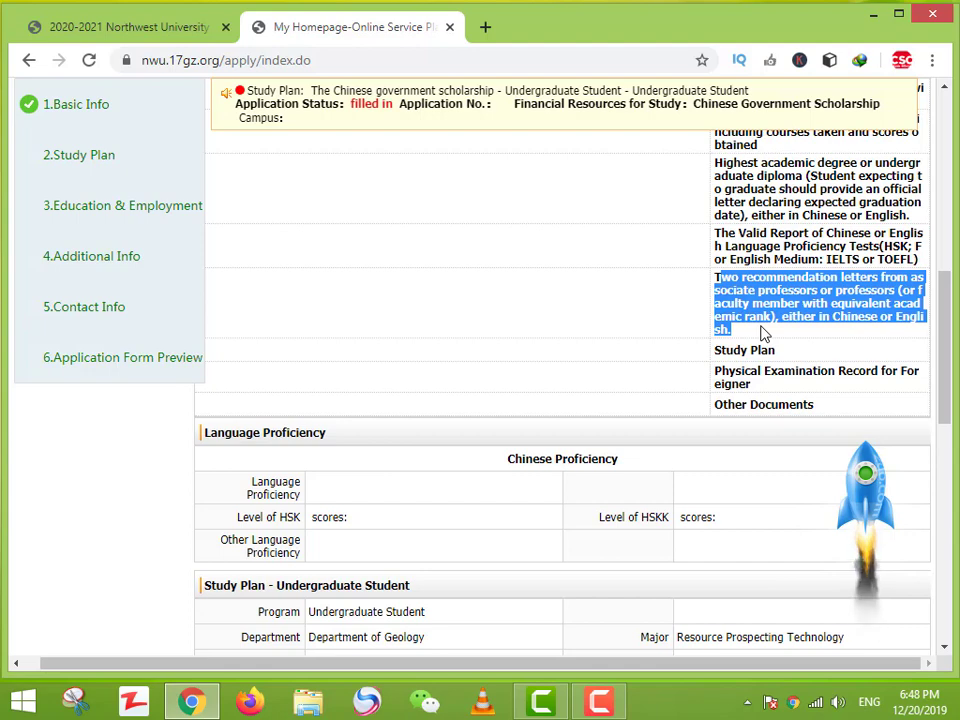
scroll(763, 333, up, 2)
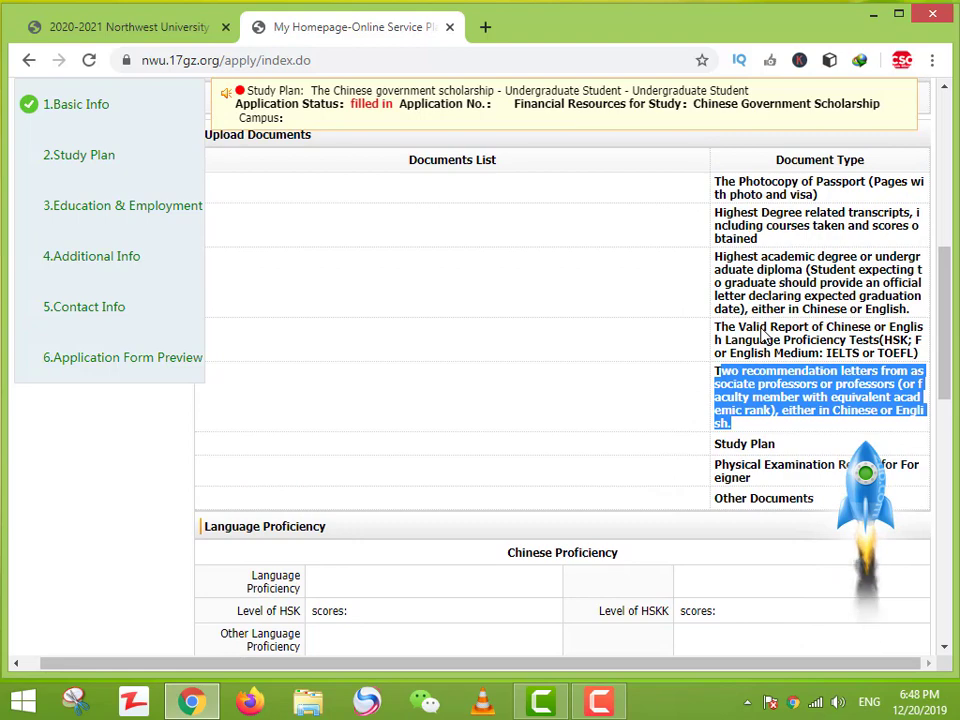
click(747, 400)
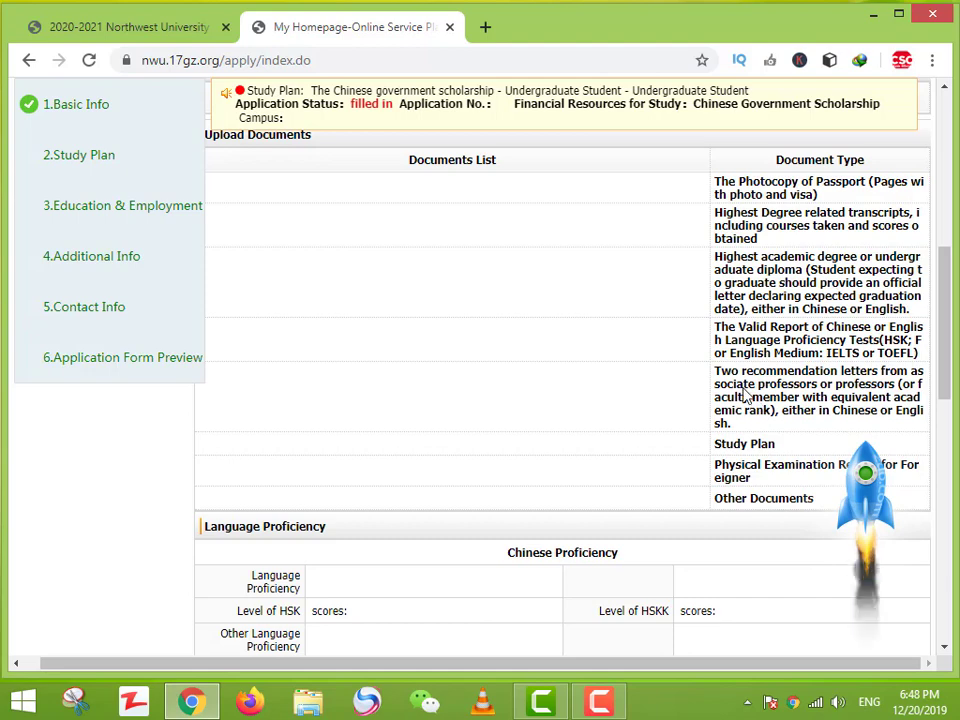
Step: Highlight the Physical Examination Record and Other Documents entries, then scroll down to Study Plan
scroll(740, 450, down, 1)
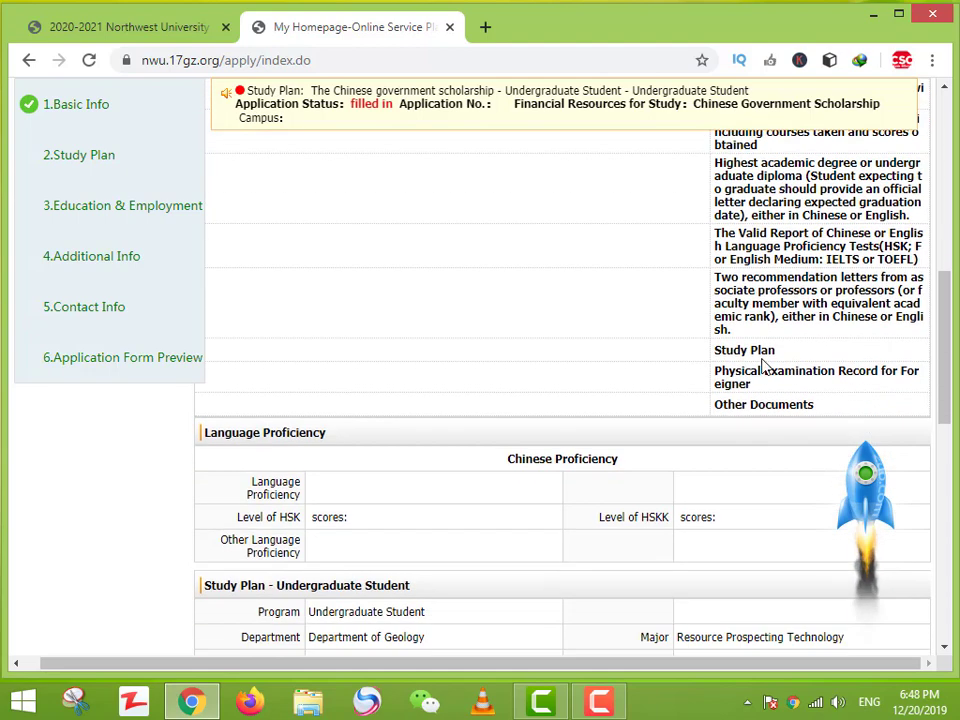
drag(729, 371, 820, 374)
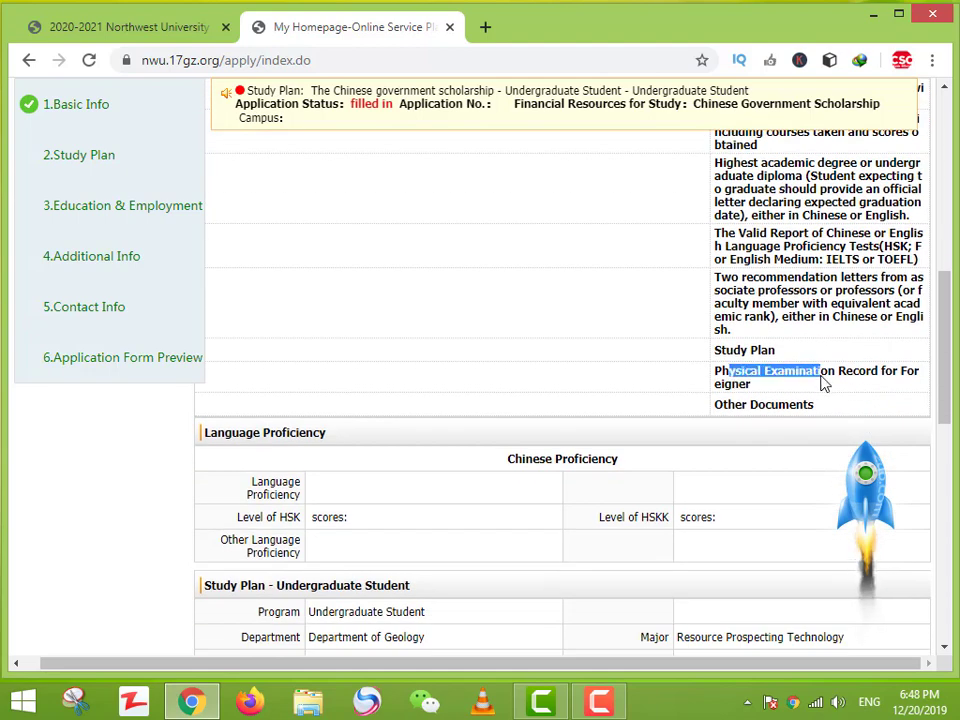
click(805, 410)
double_click(812, 407)
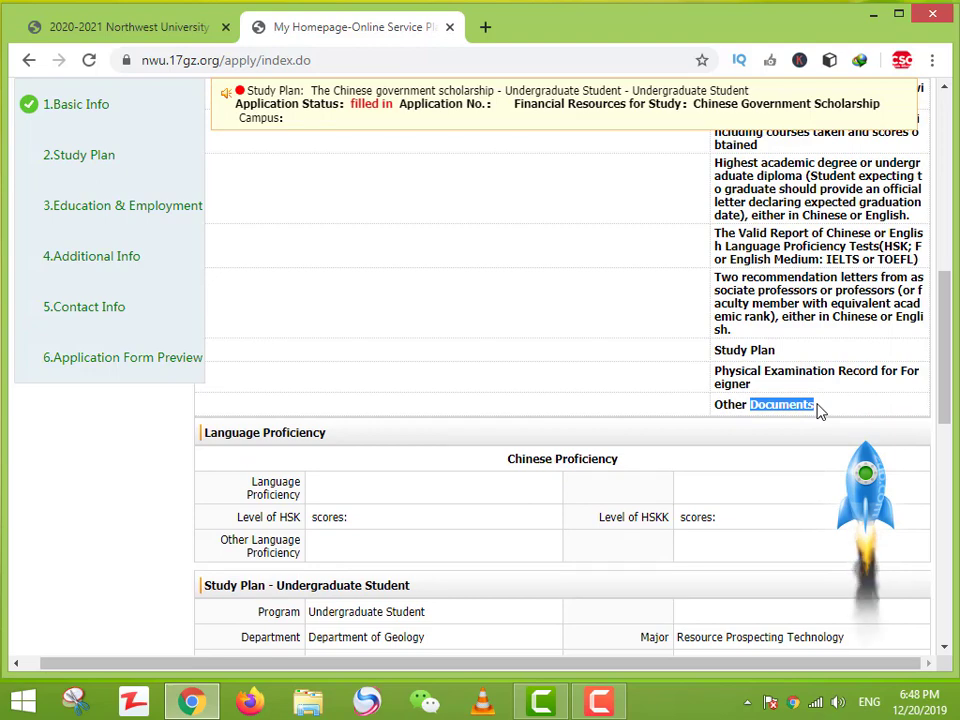
scroll(799, 426, down, 2)
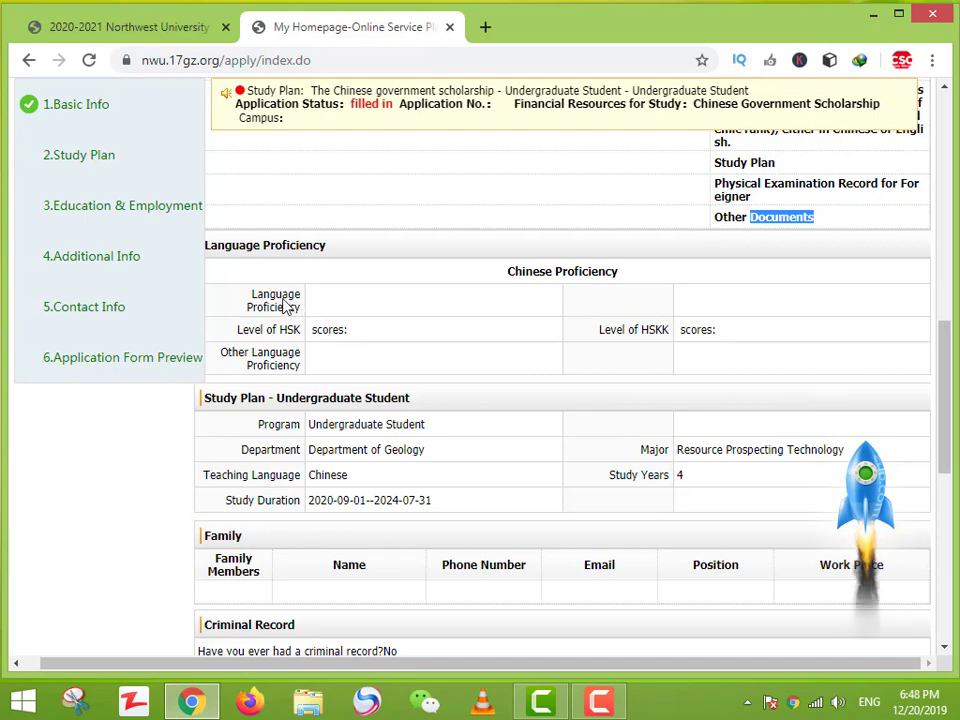
drag(284, 302, 510, 334)
click(360, 313)
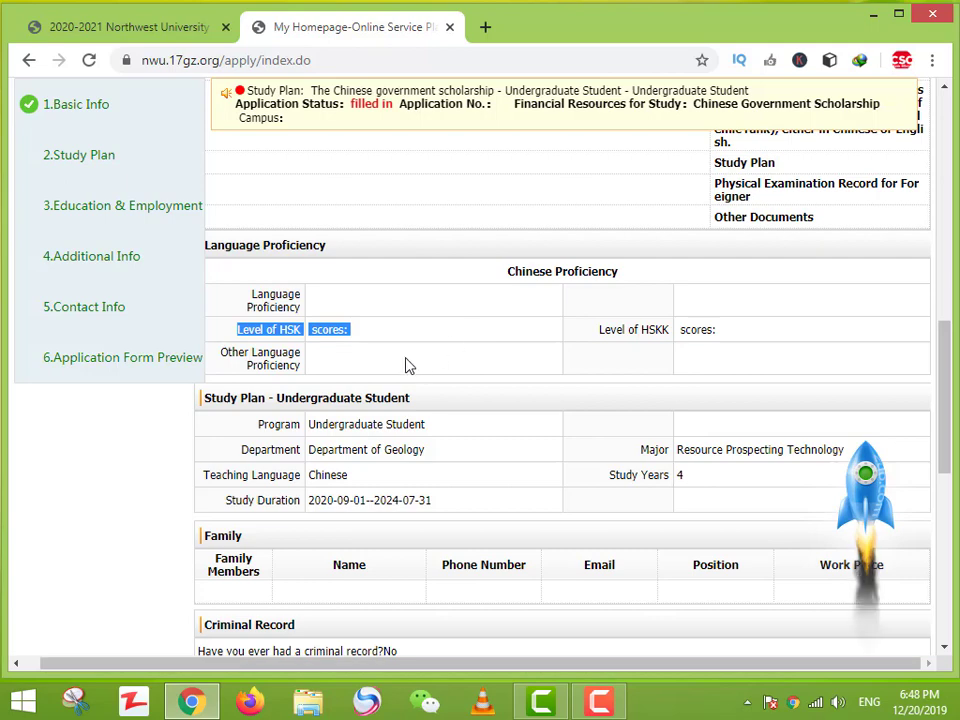
click(327, 366)
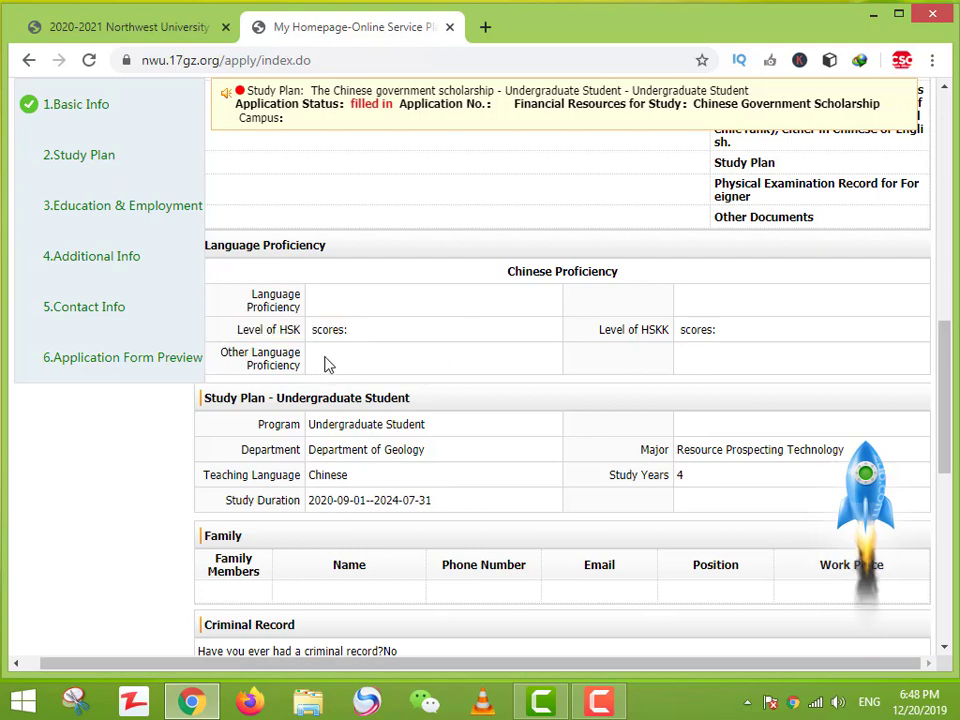
scroll(328, 360, down, 1)
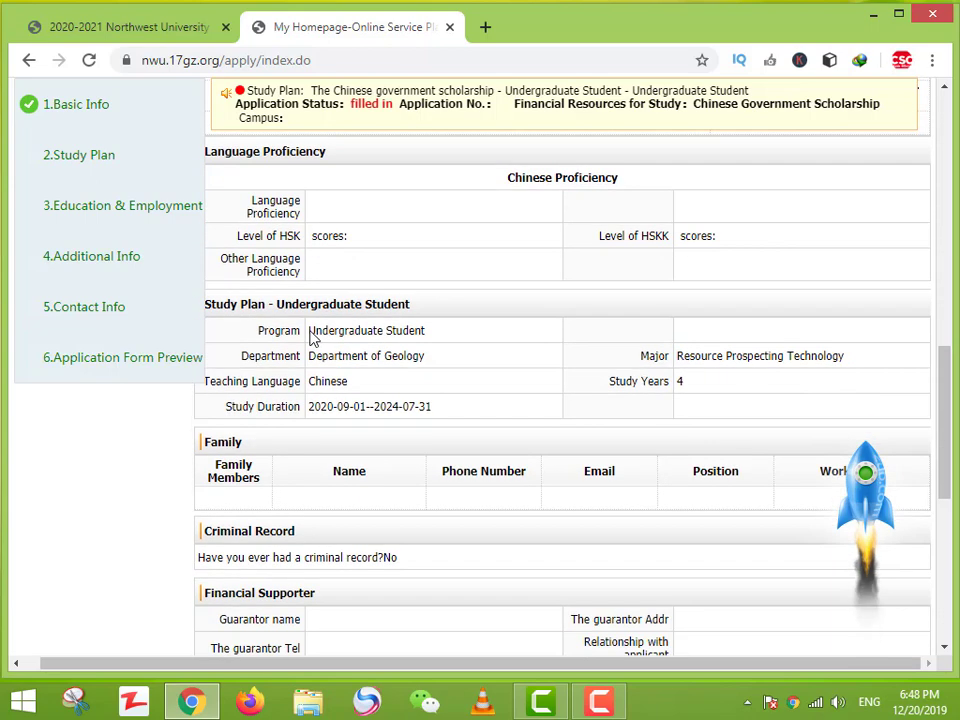
drag(312, 322, 579, 407)
scroll(579, 407, down, 2)
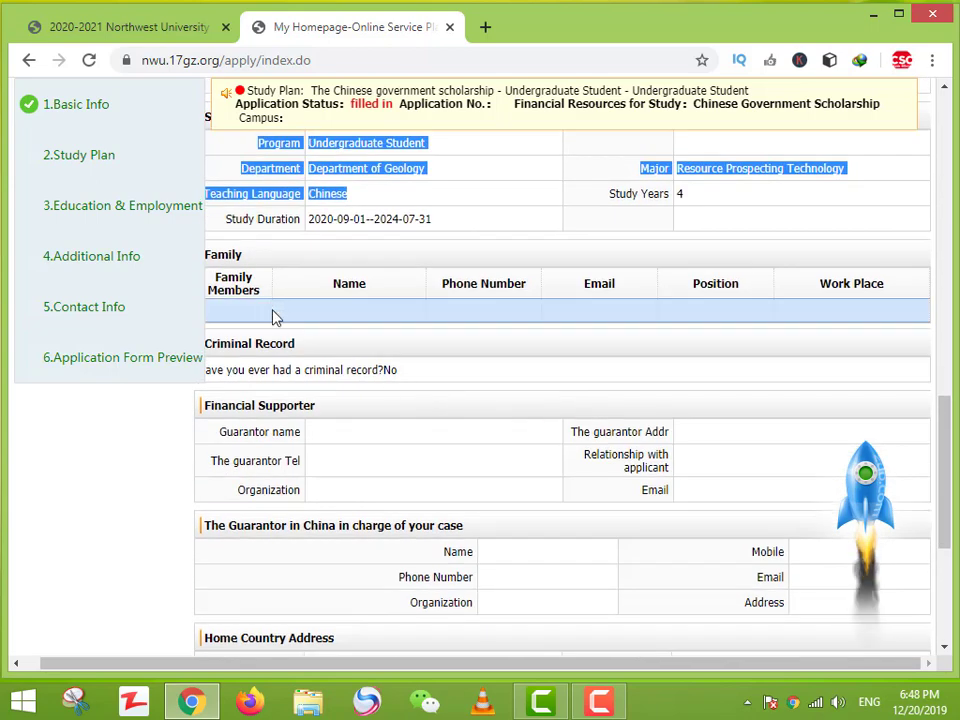
click(594, 313)
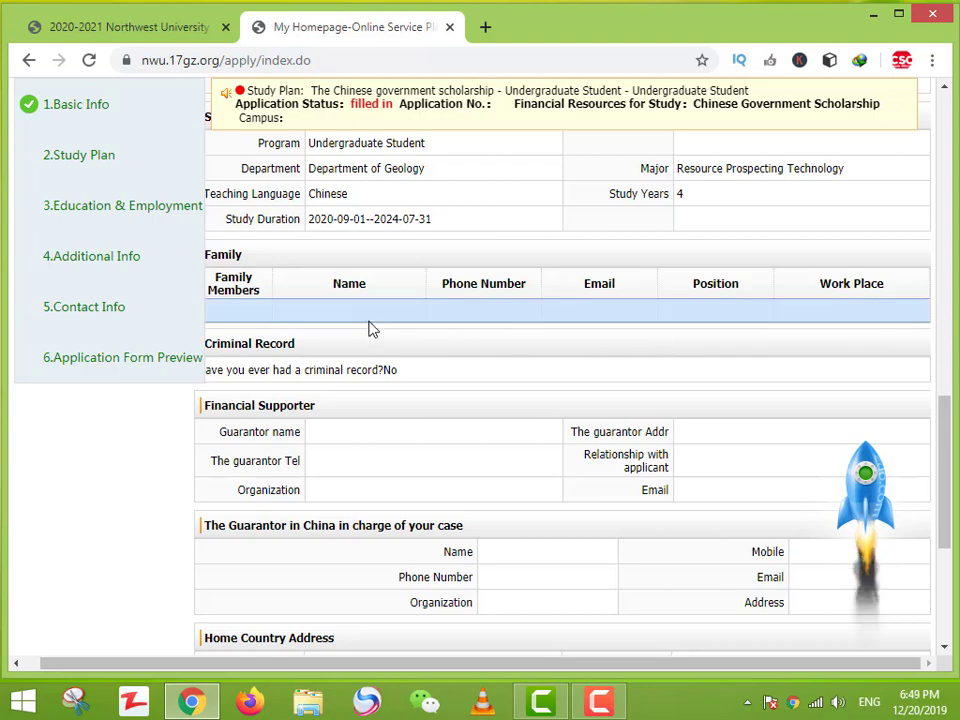
drag(604, 283, 621, 302)
click(757, 323)
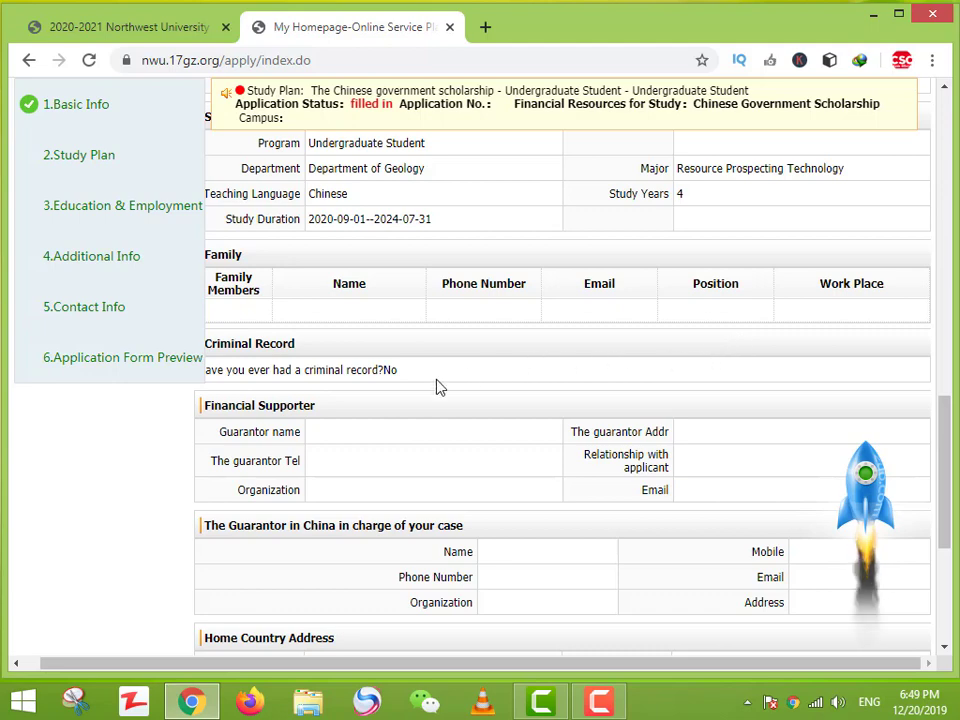
scroll(414, 394, down, 1)
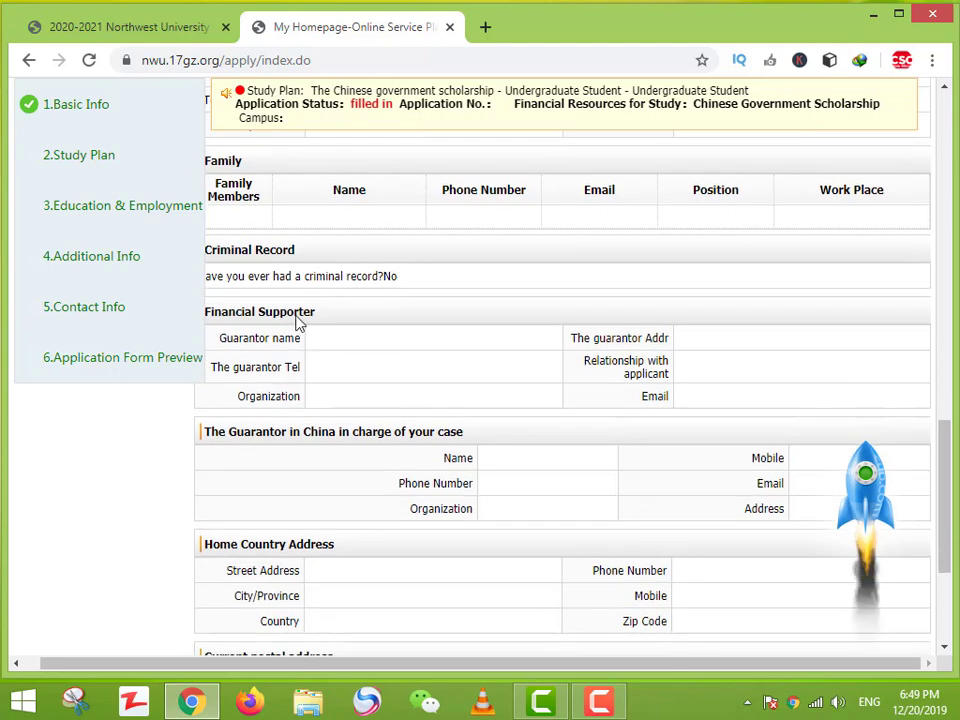
drag(296, 322, 692, 411)
click(563, 409)
drag(229, 314, 535, 413)
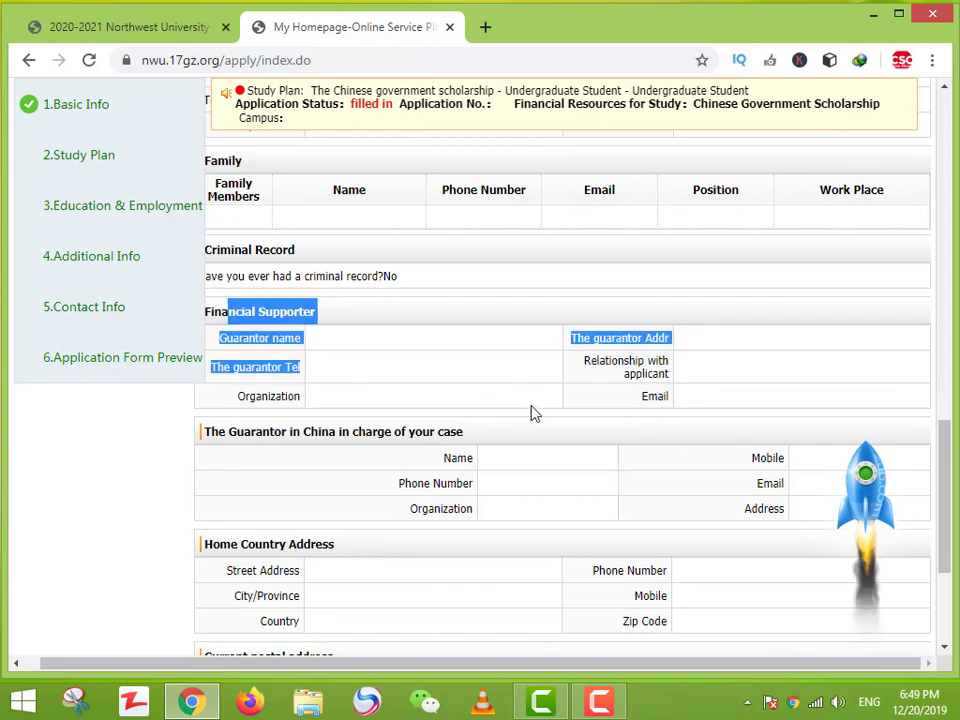
click(619, 411)
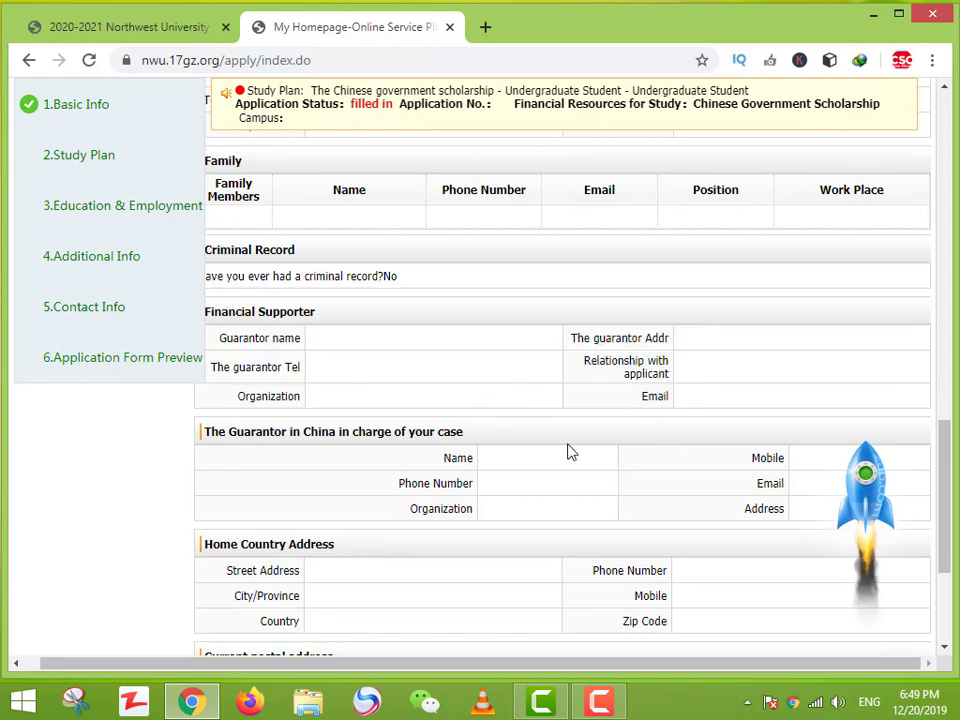
scroll(567, 452, down, 3)
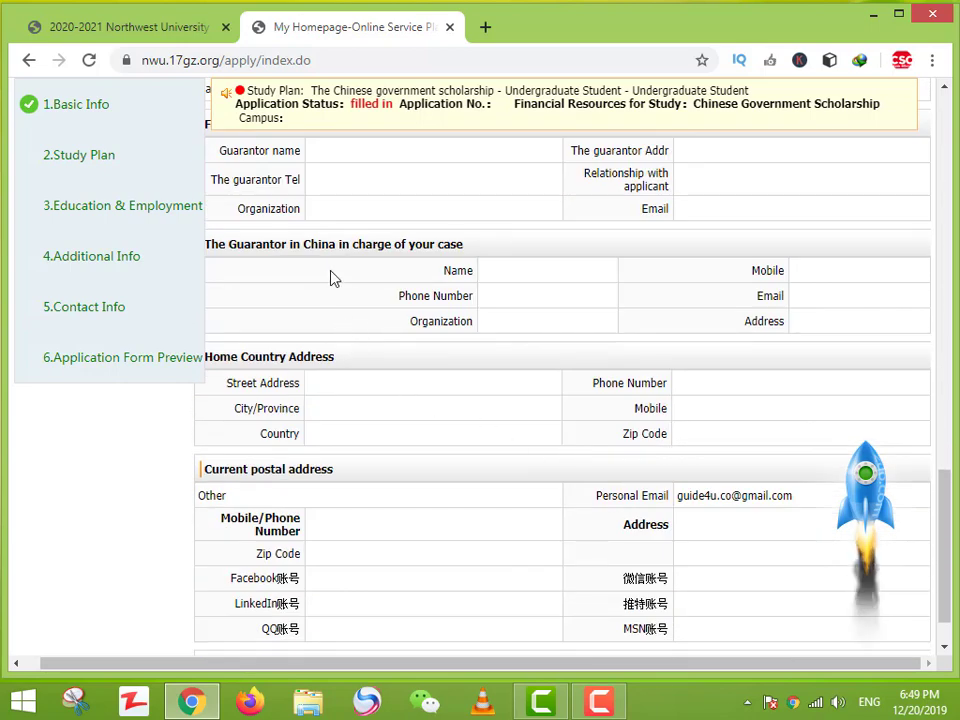
drag(376, 249, 662, 314)
click(661, 314)
scroll(660, 405, down, 1)
drag(232, 321, 703, 390)
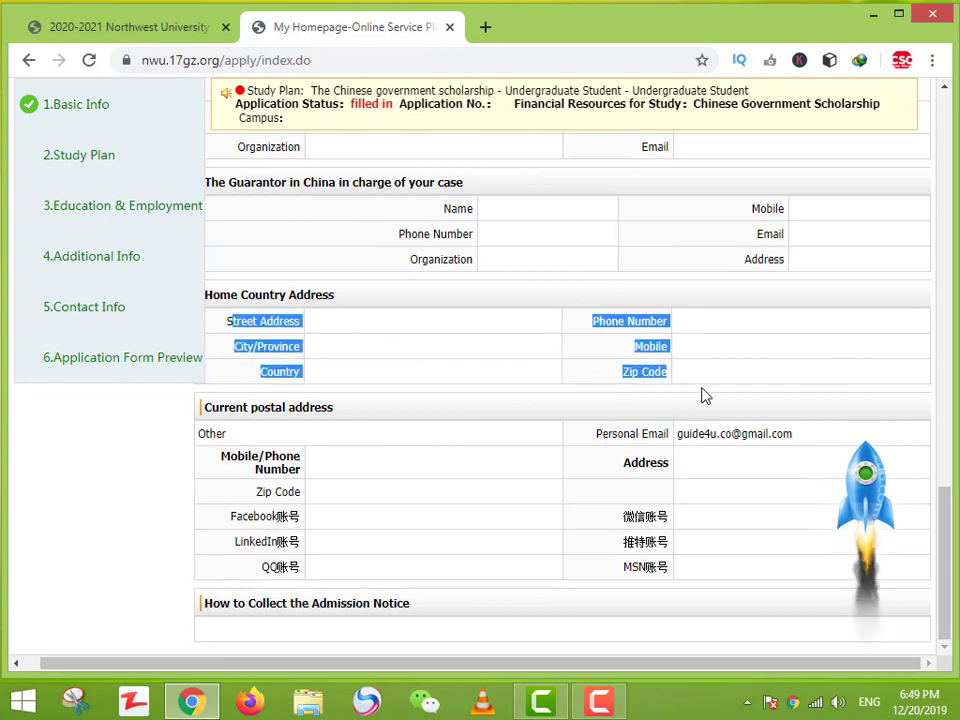
scroll(697, 406, up, 4)
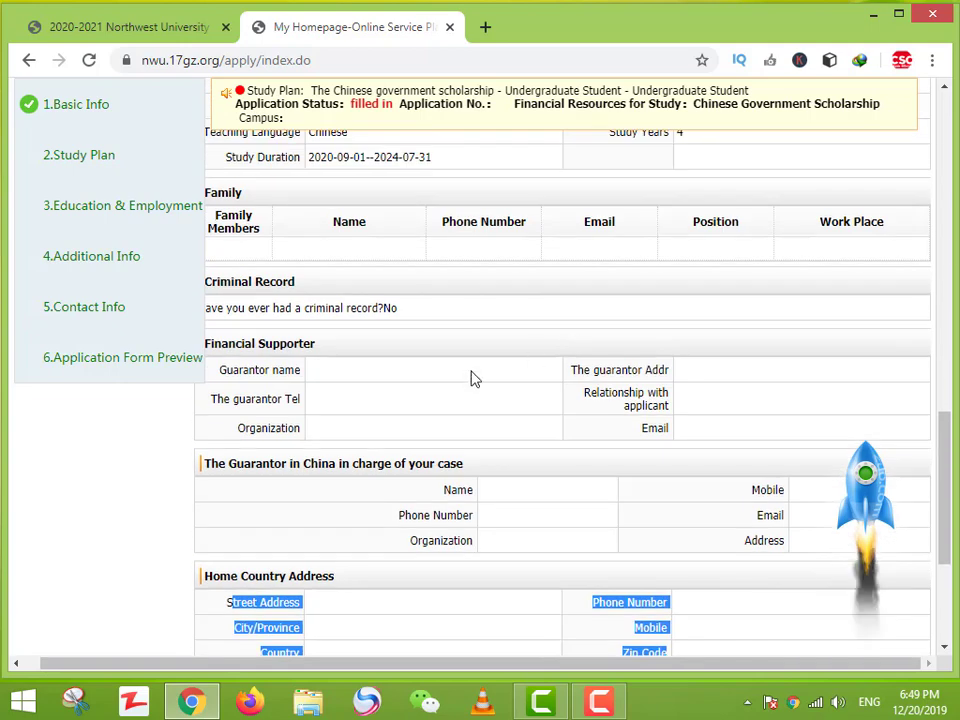
scroll(467, 360, up, 6)
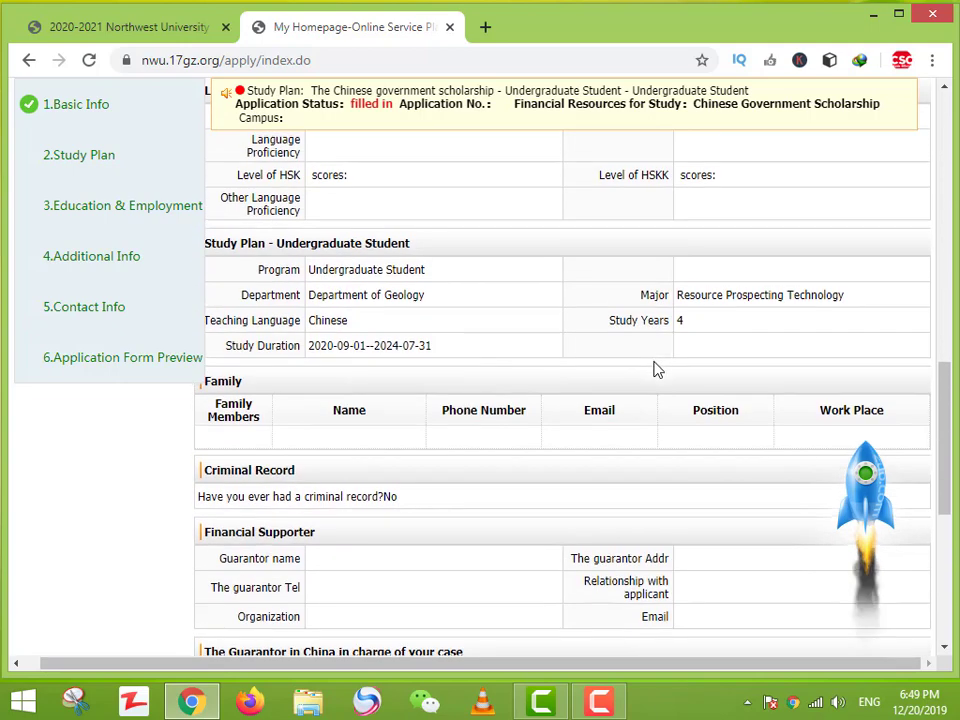
scroll(703, 355, up, 3)
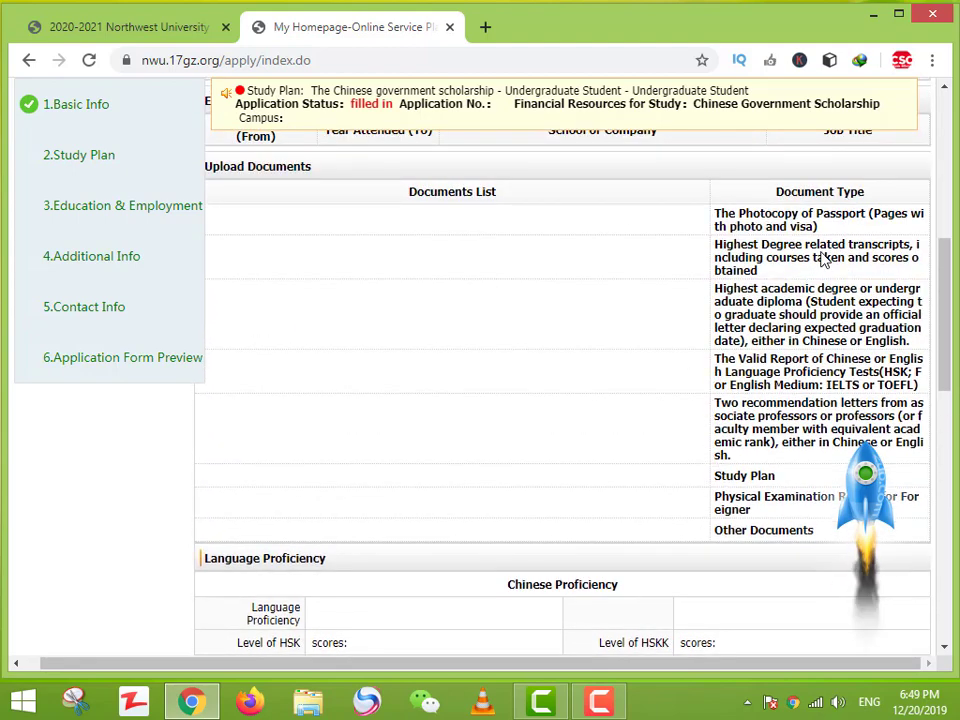
scroll(703, 557, down, 10)
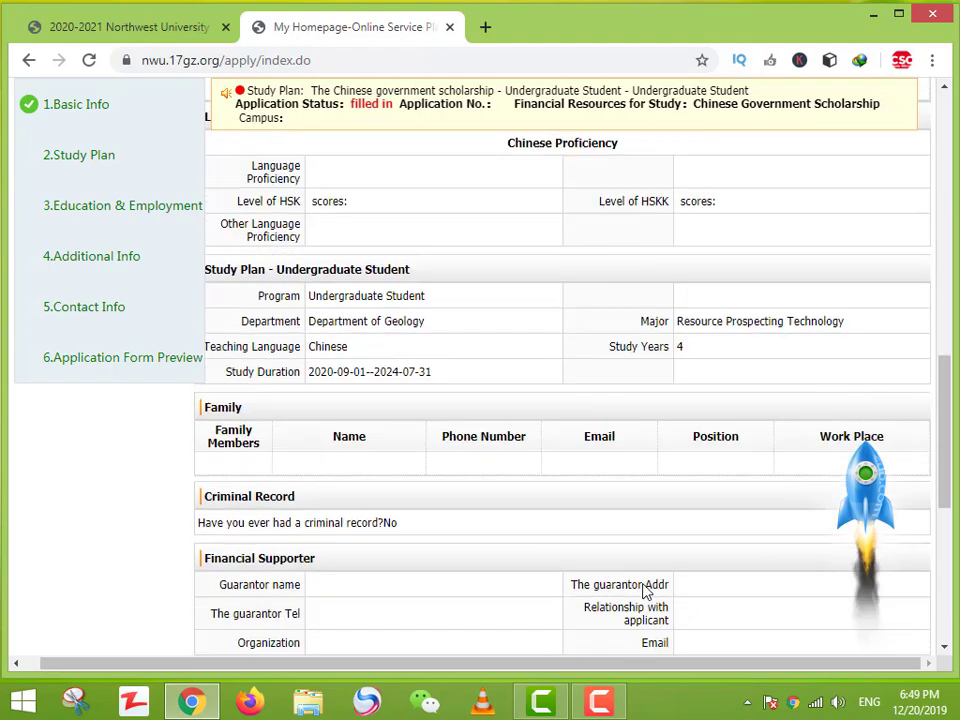
triple_click(405, 503)
scroll(405, 503, down, 3)
click(387, 421)
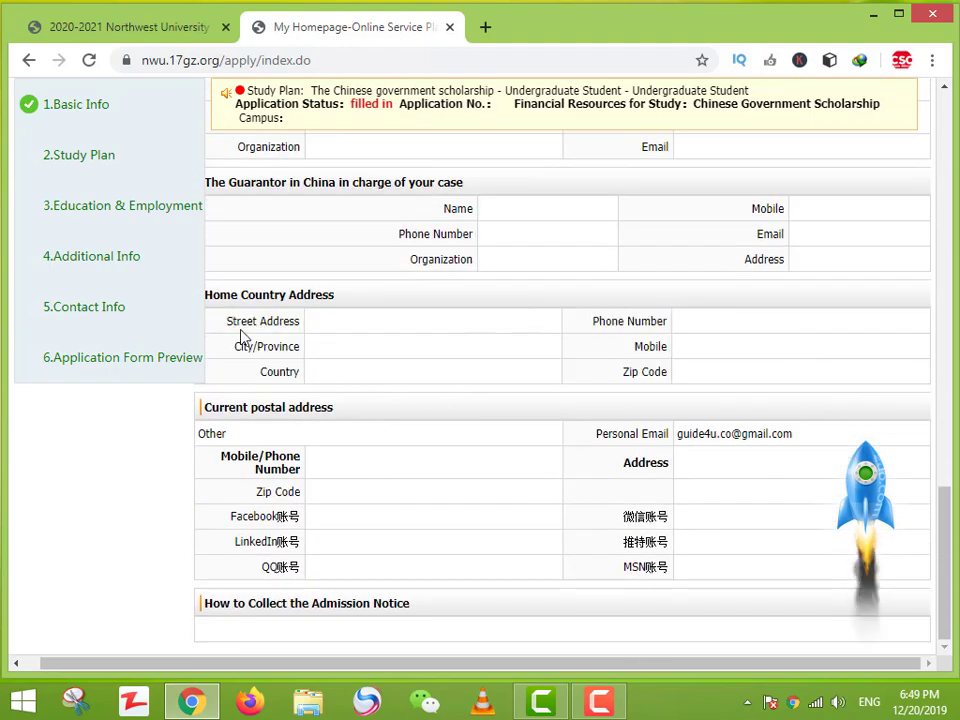
drag(205, 296, 231, 296)
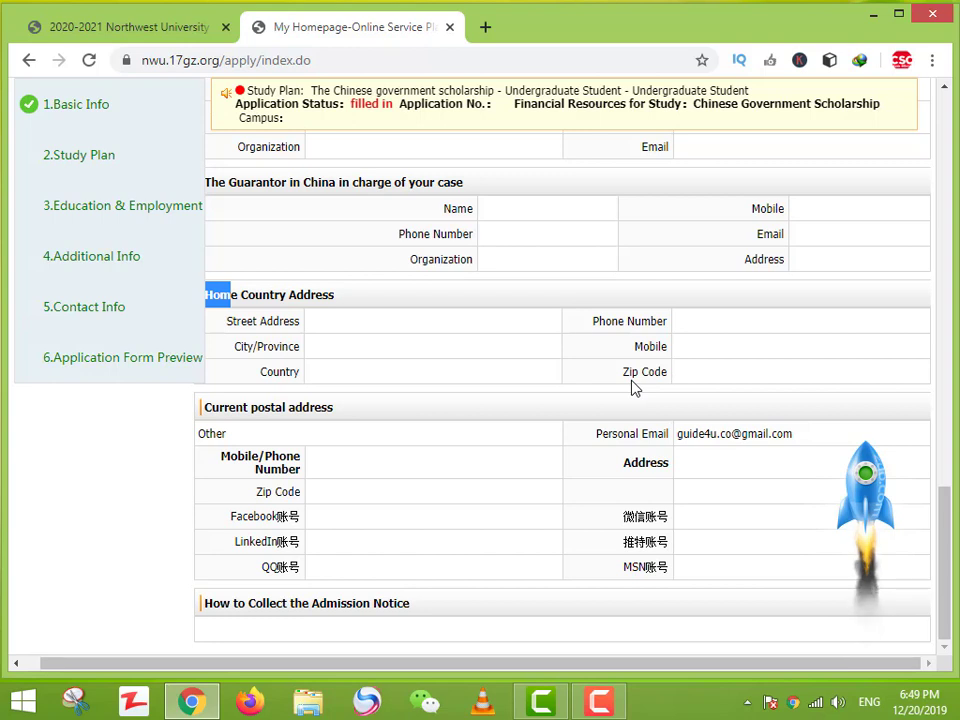
drag(240, 409, 205, 409)
click(411, 420)
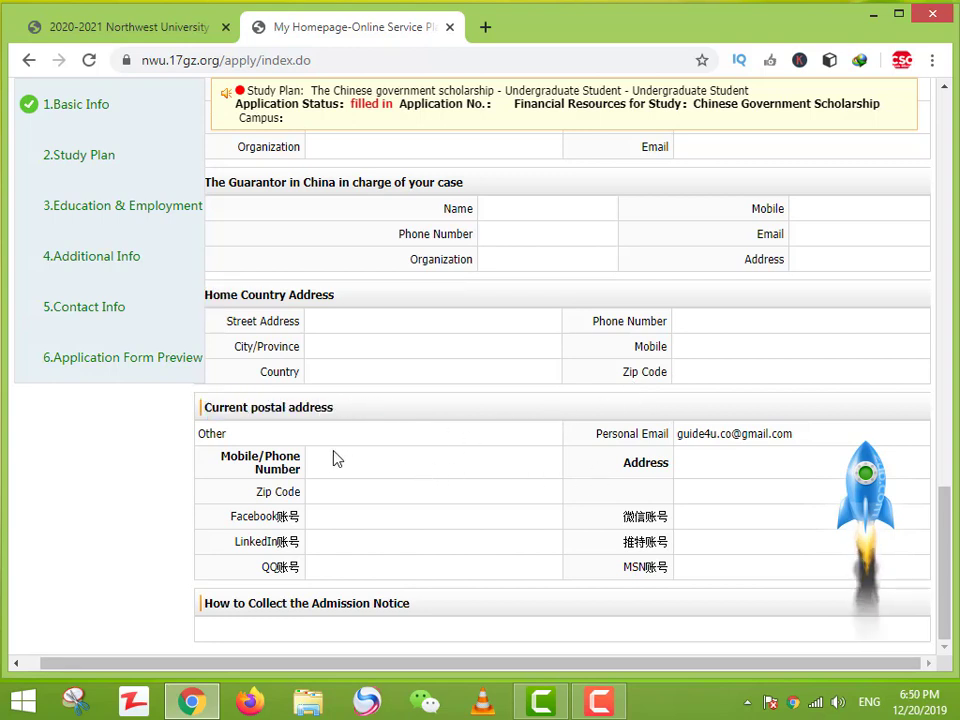
double_click(300, 512)
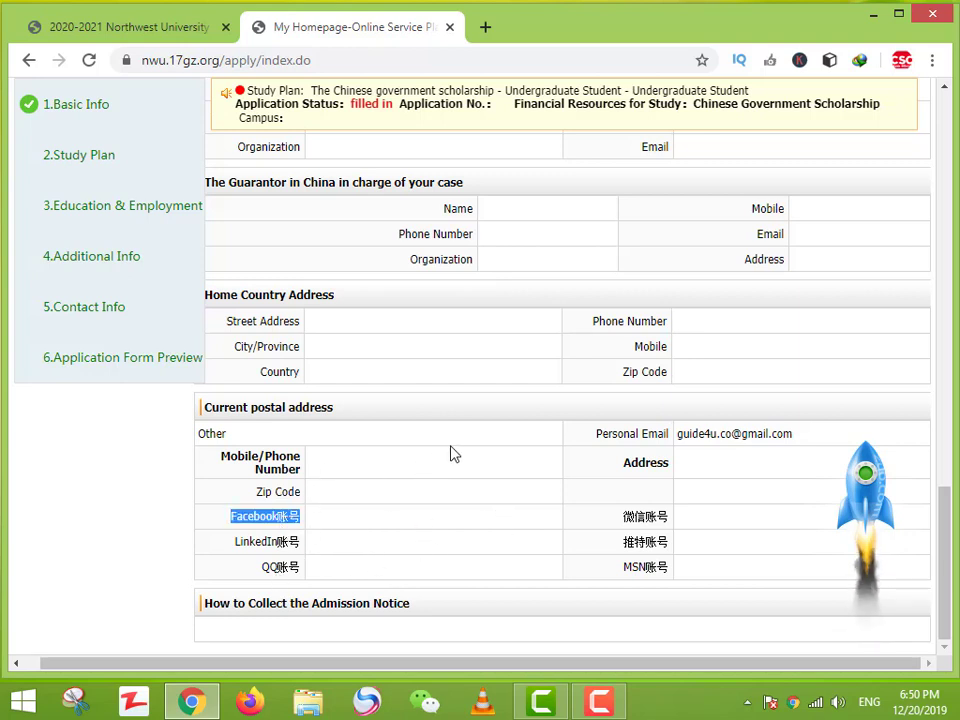
click(233, 606)
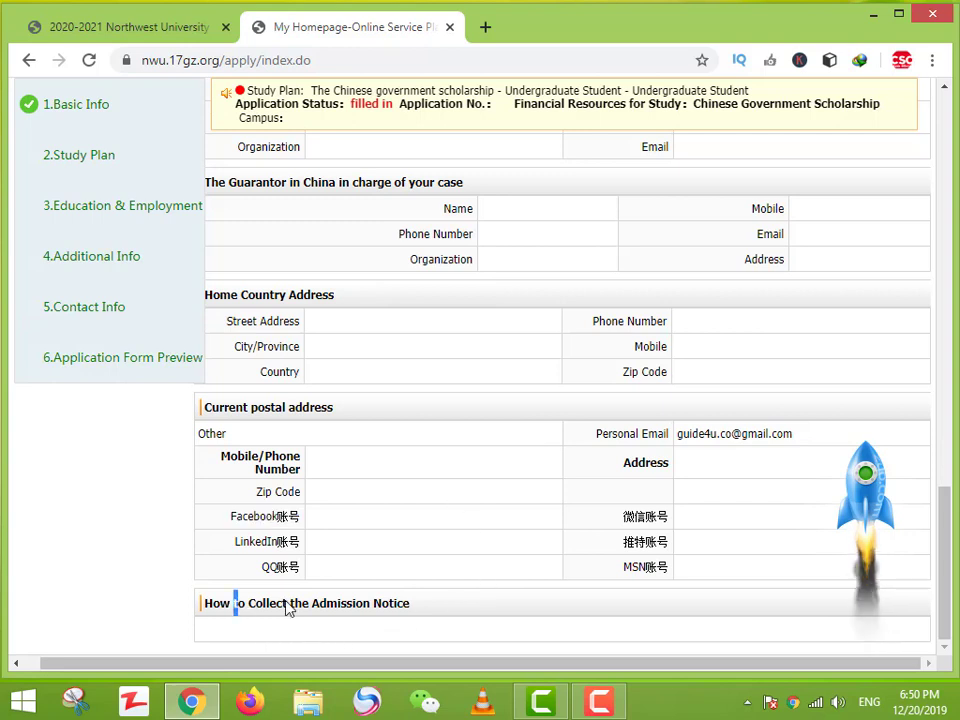
double_click(216, 604)
click(440, 620)
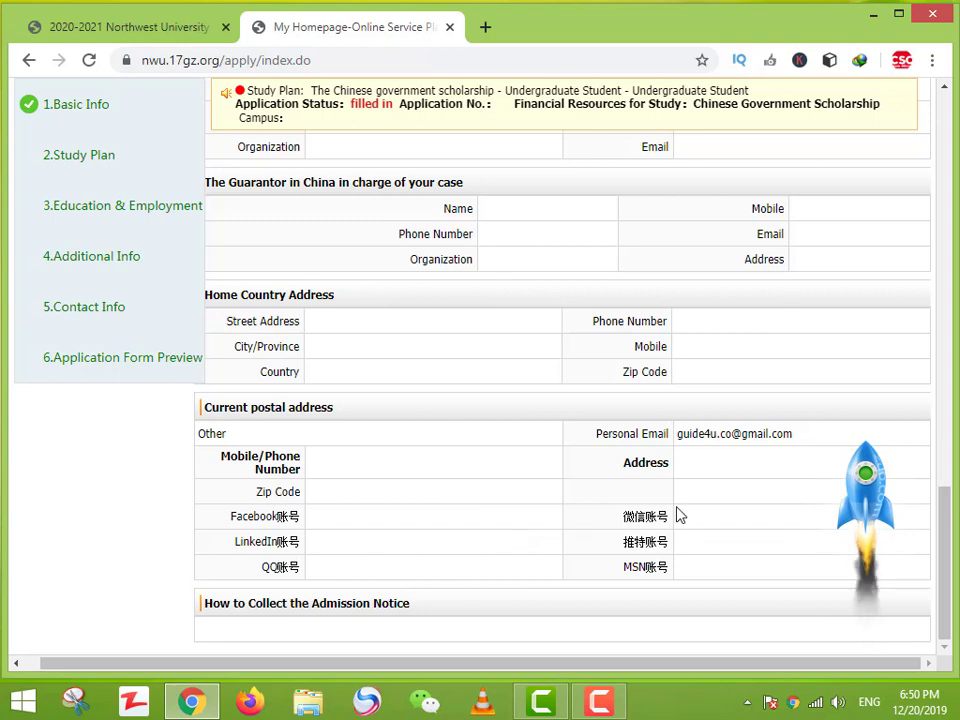
scroll(589, 452, up, 5)
scroll(575, 485, down, 3)
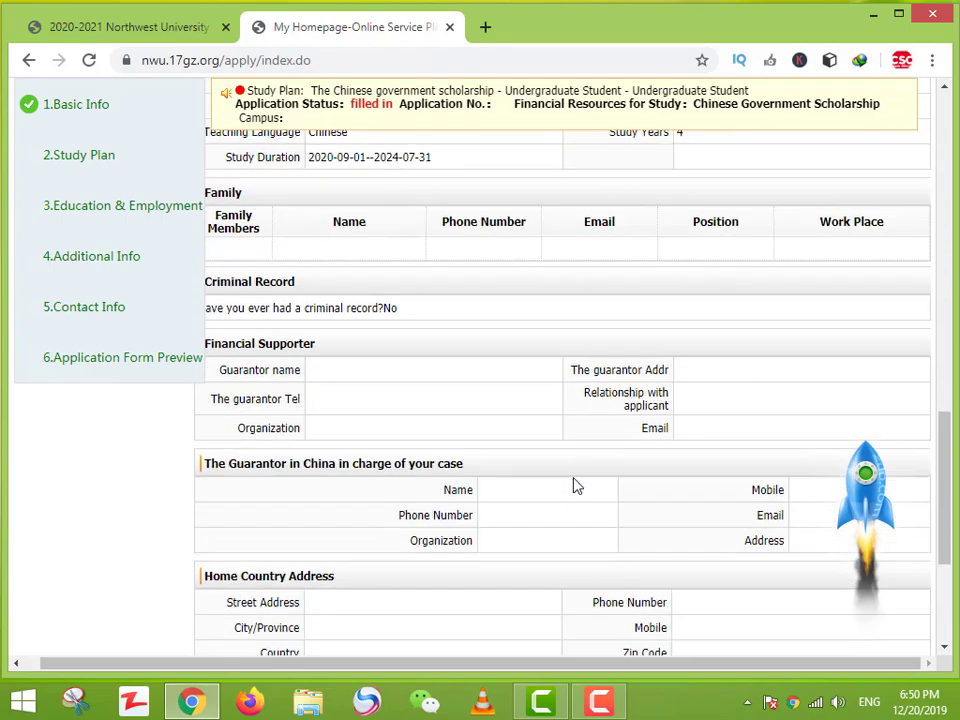
scroll(575, 485, up, 8)
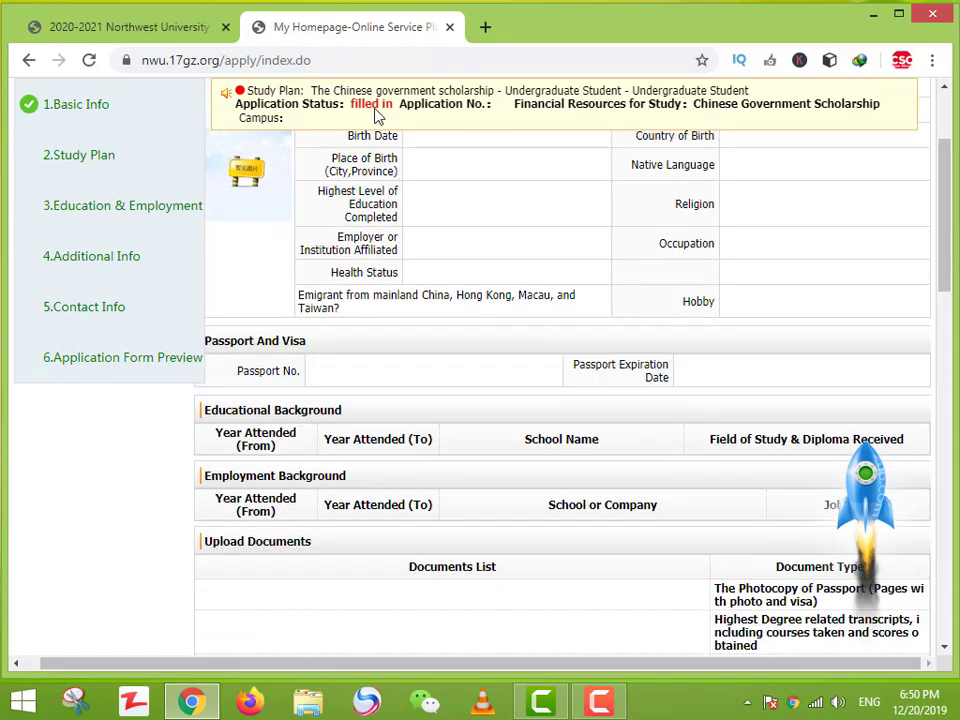
drag(350, 106, 392, 118)
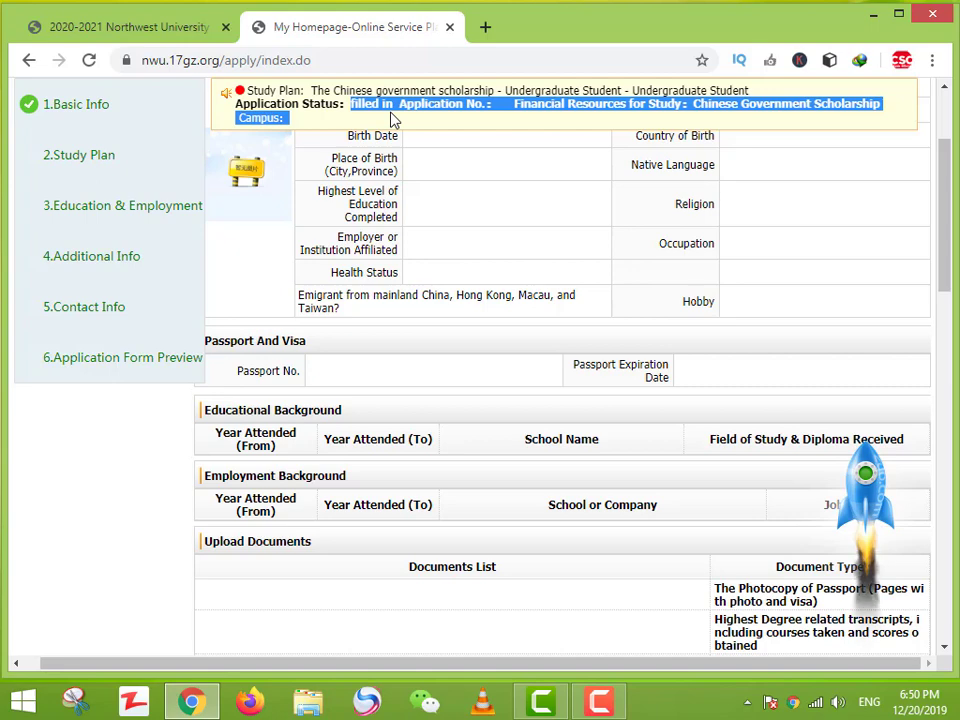
click(392, 118)
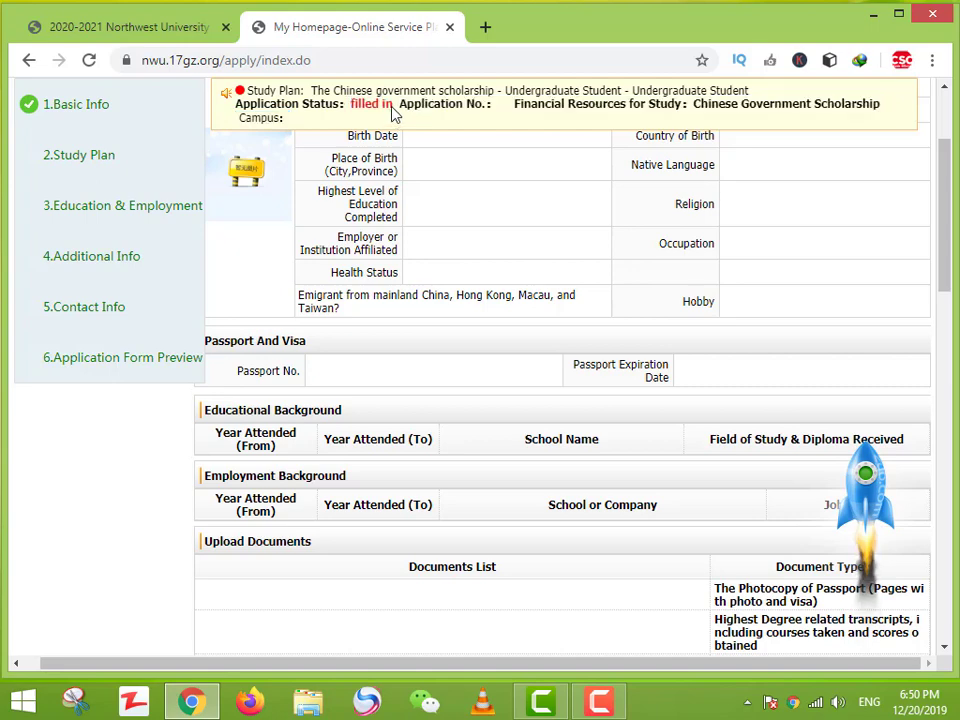
double_click(490, 113)
drag(396, 111, 352, 117)
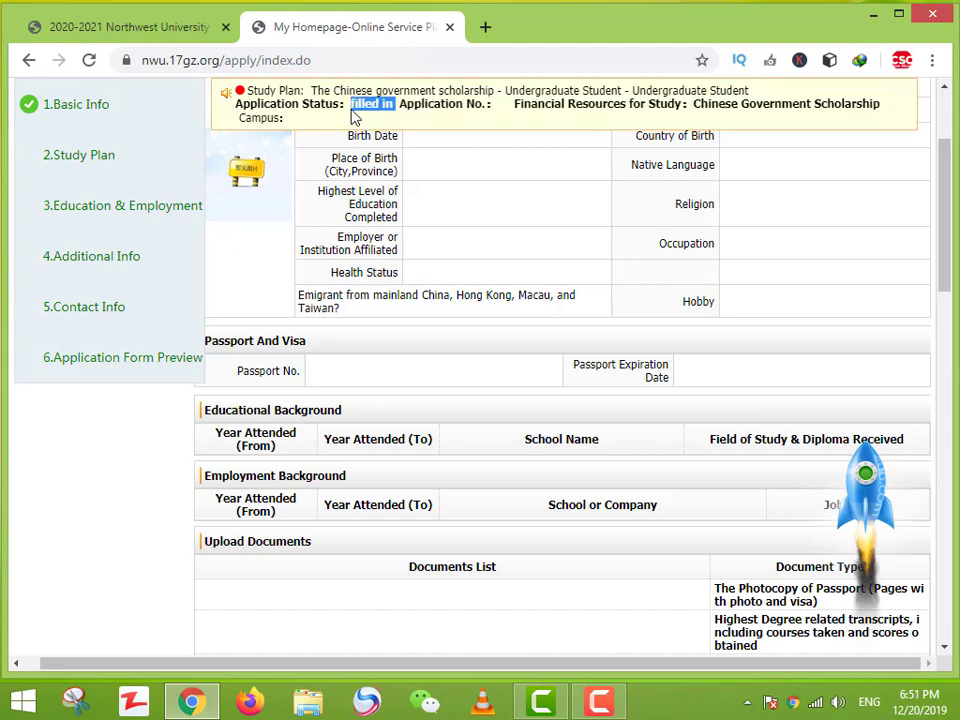
scroll(352, 117, up, 3)
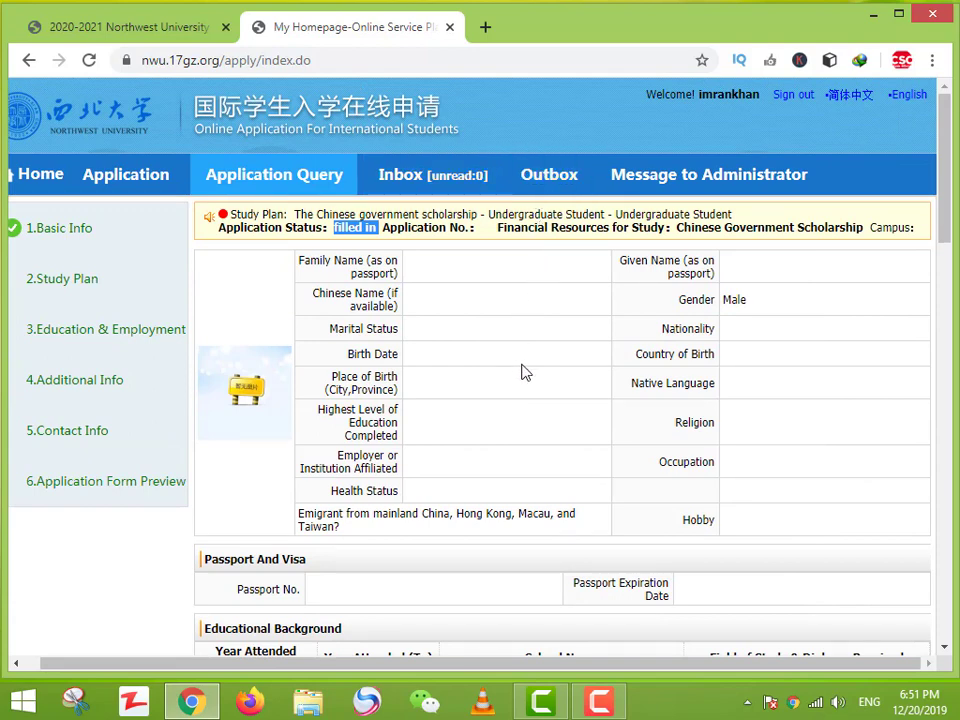
Step: Delete the existing application from the Online Application list and return to the member home page
click(40, 178)
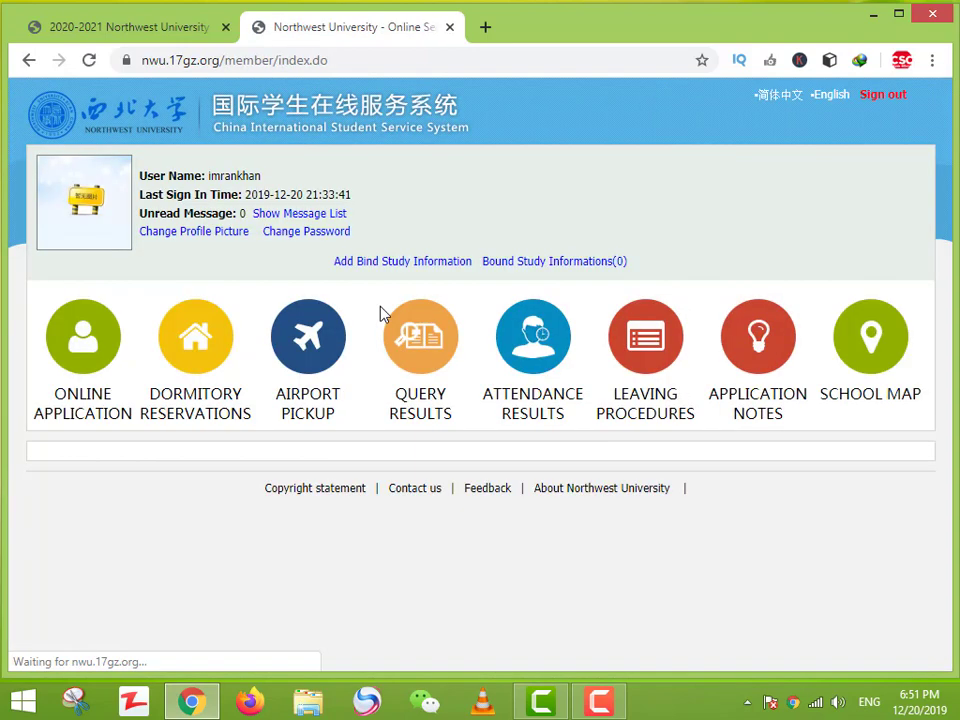
click(70, 375)
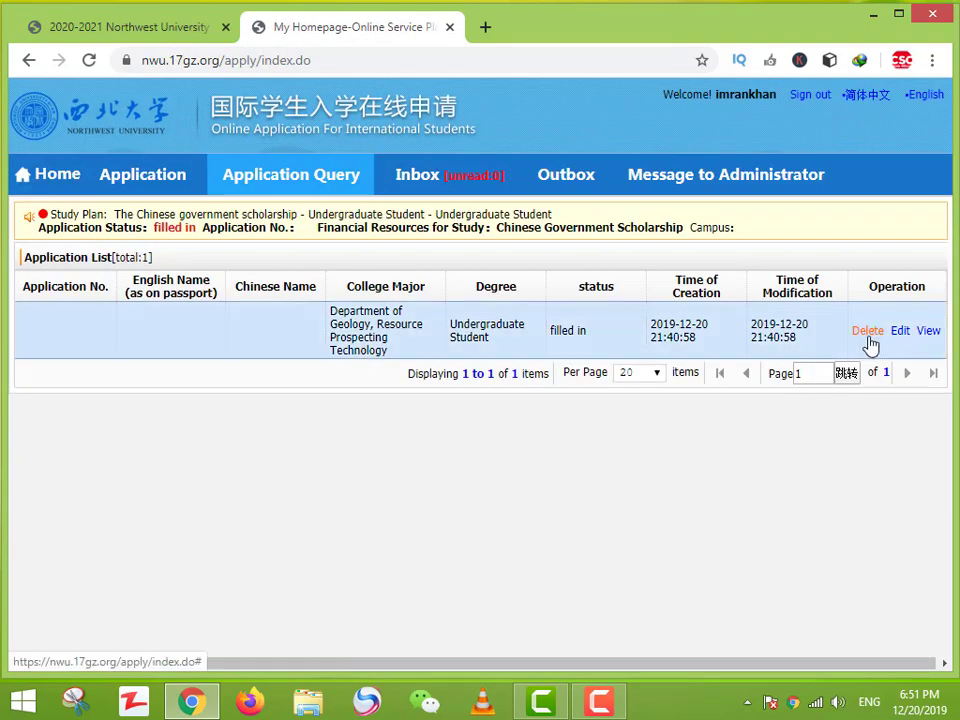
click(868, 334)
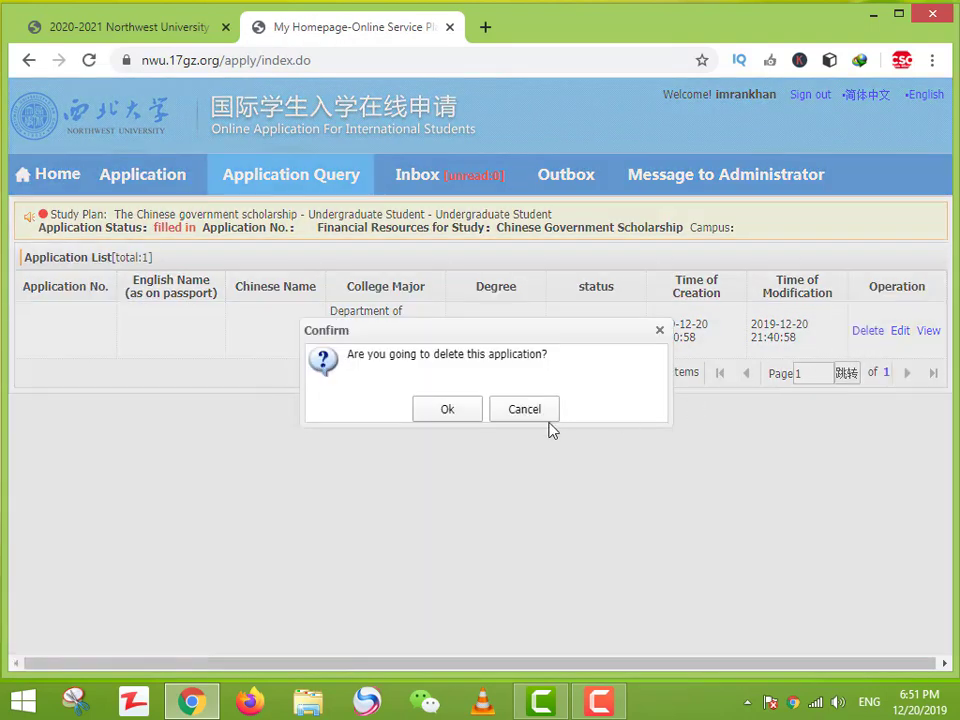
click(463, 409)
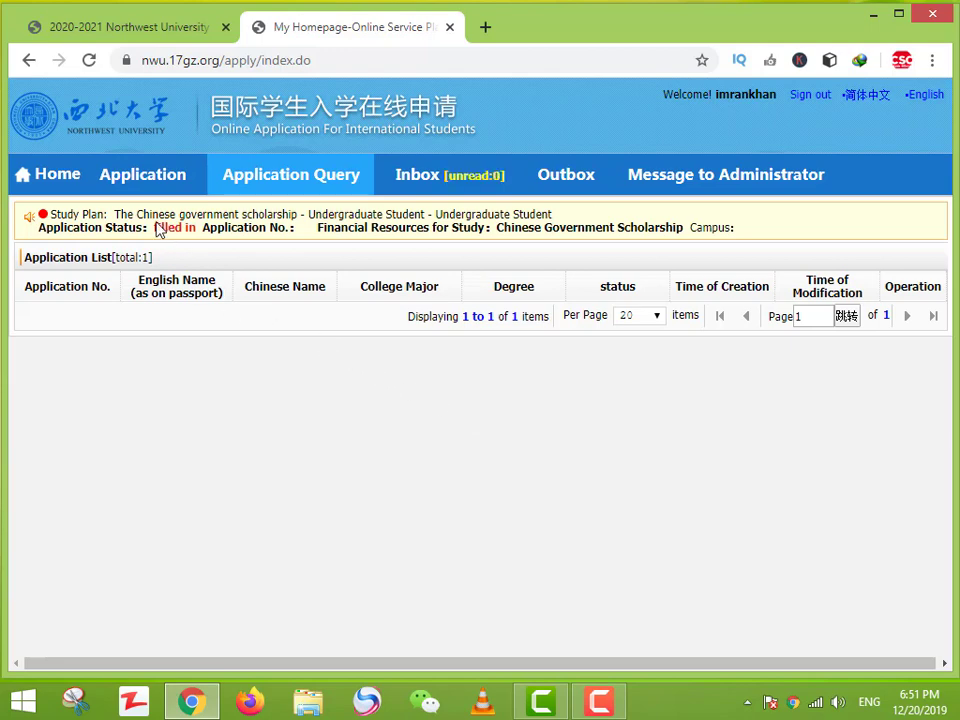
click(68, 190)
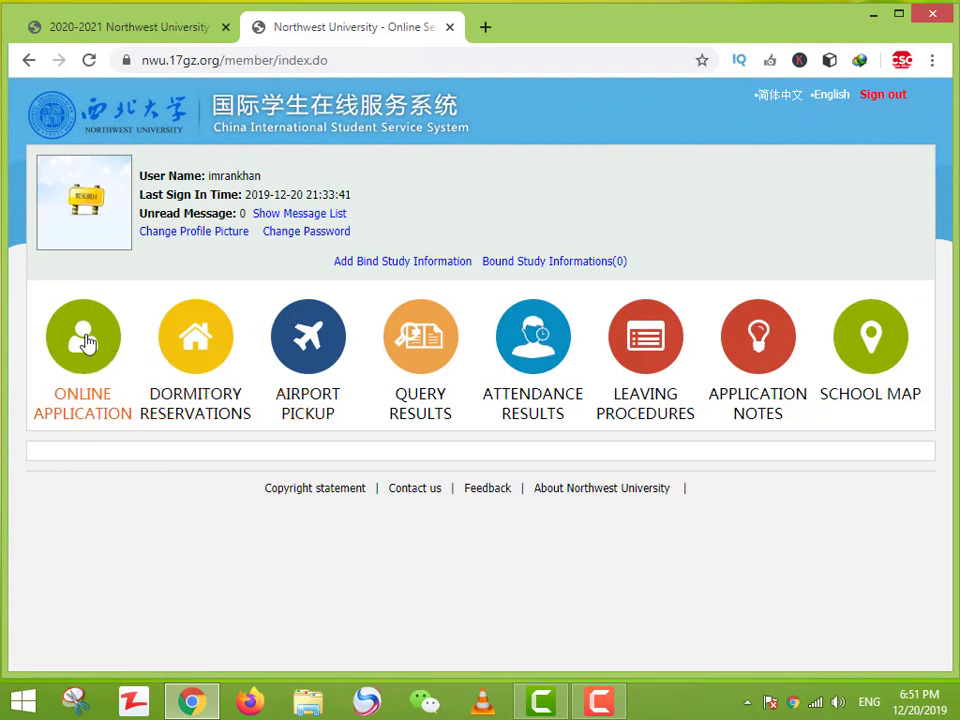
Step: Select The Chinese government scholarship and Master Student to list the master's study plans
click(95, 405)
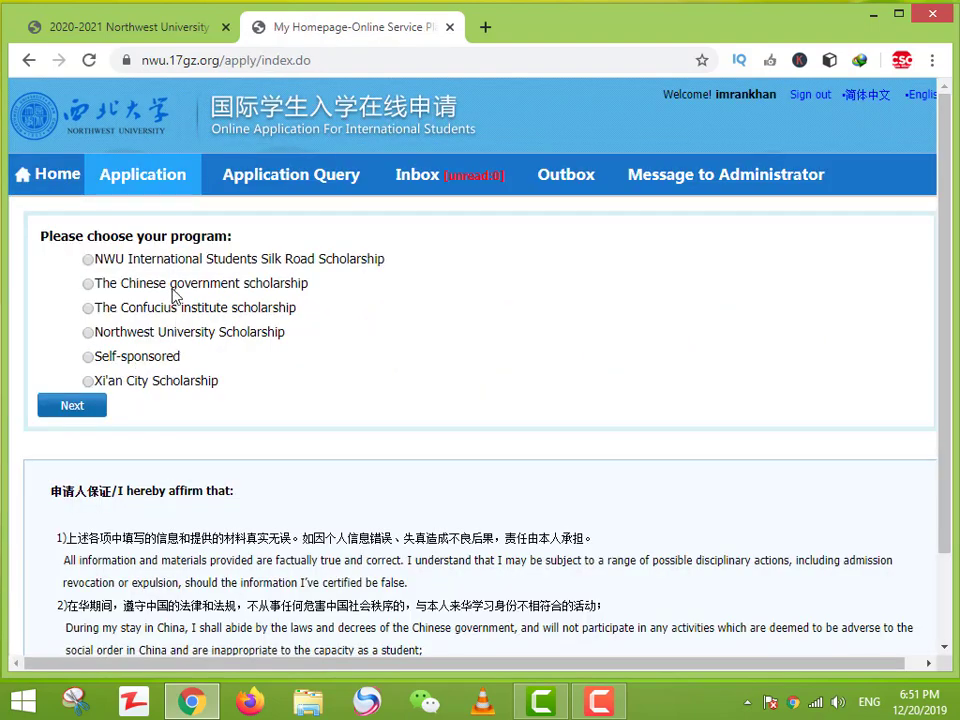
click(140, 285)
click(97, 405)
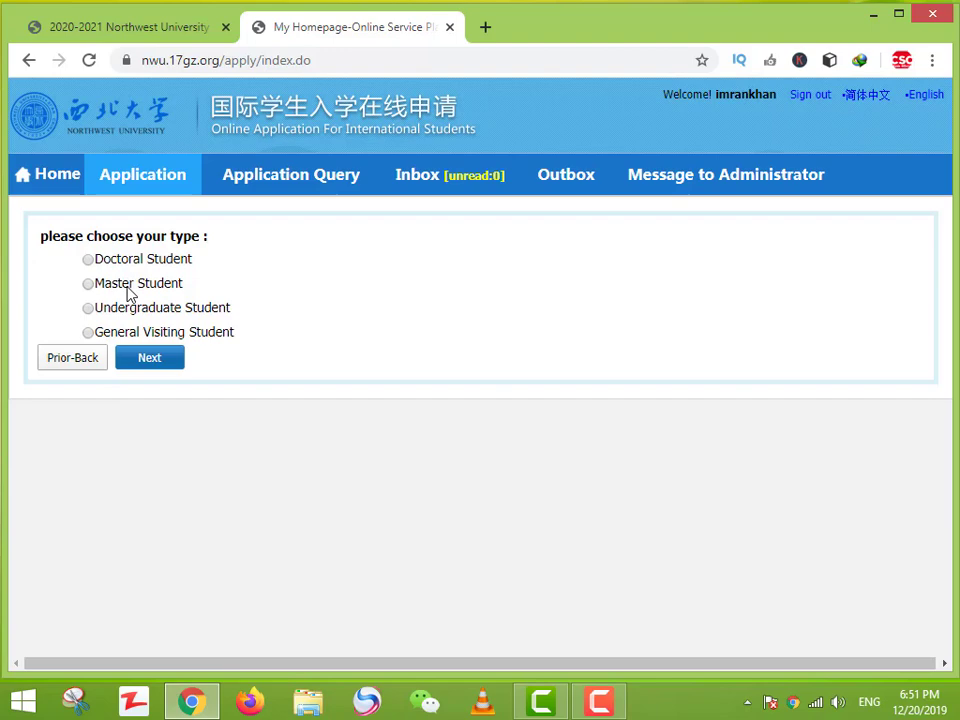
click(128, 287)
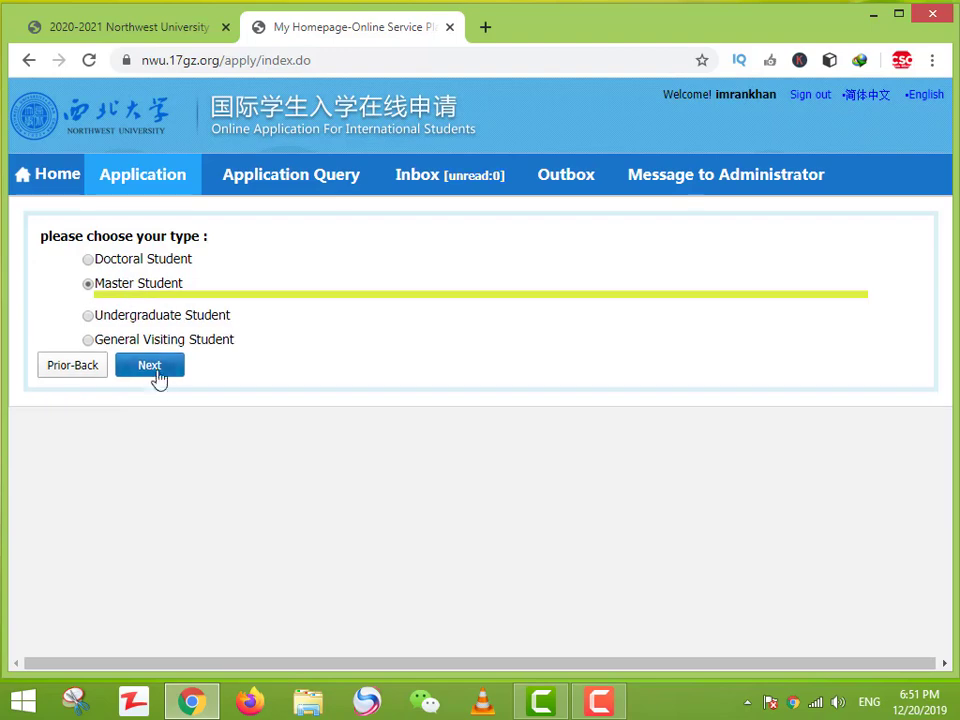
click(152, 368)
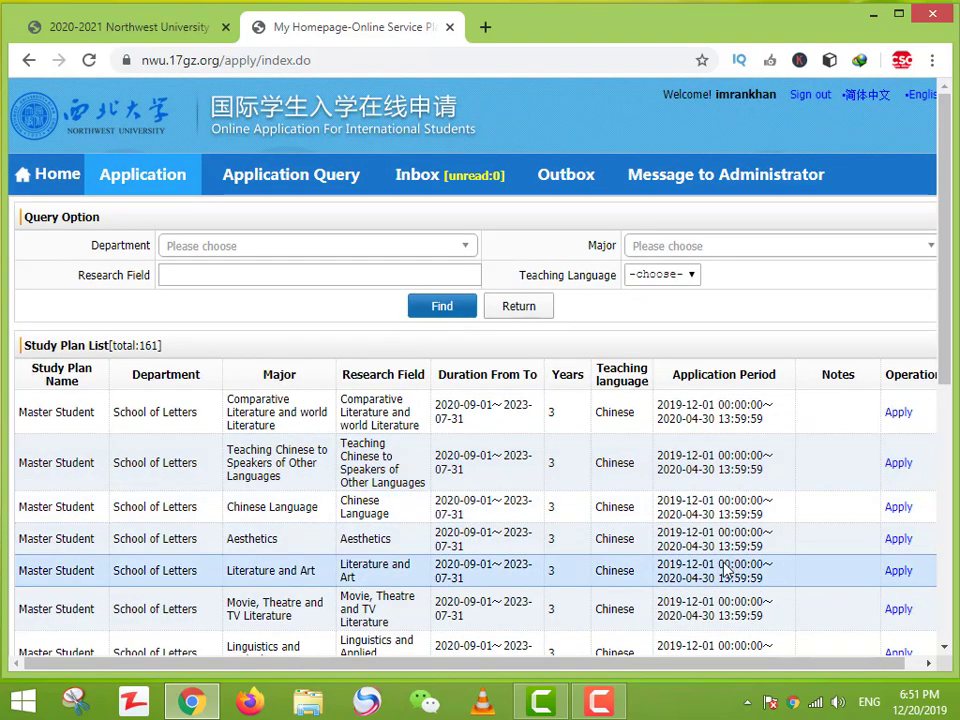
Step: Apply to the School of Letters Literature and Art plan, then reopen the Online Application list
click(897, 572)
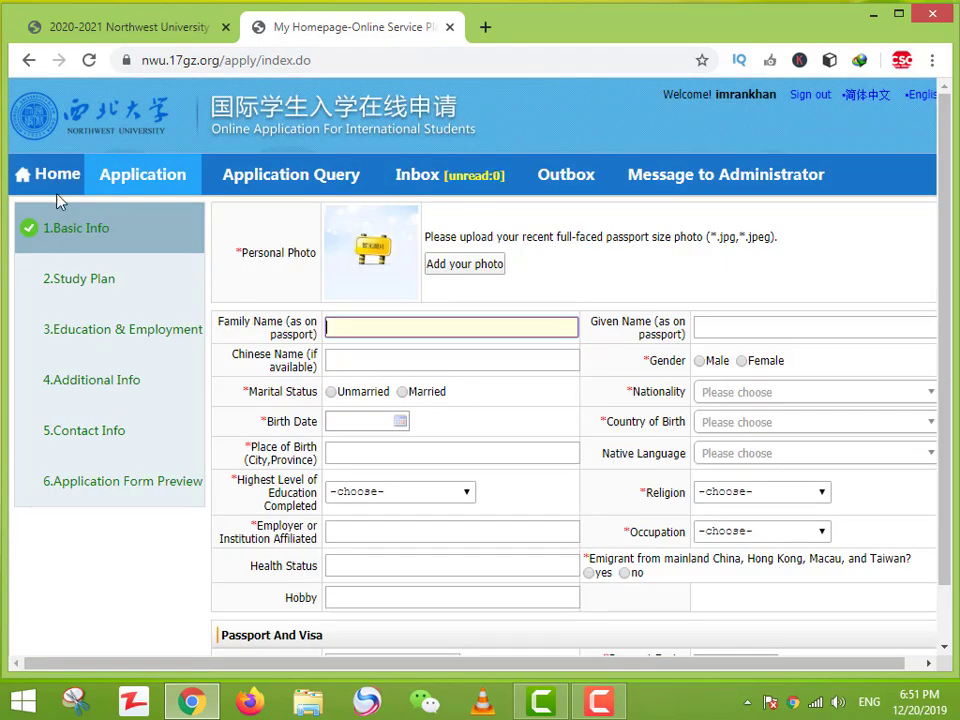
click(50, 175)
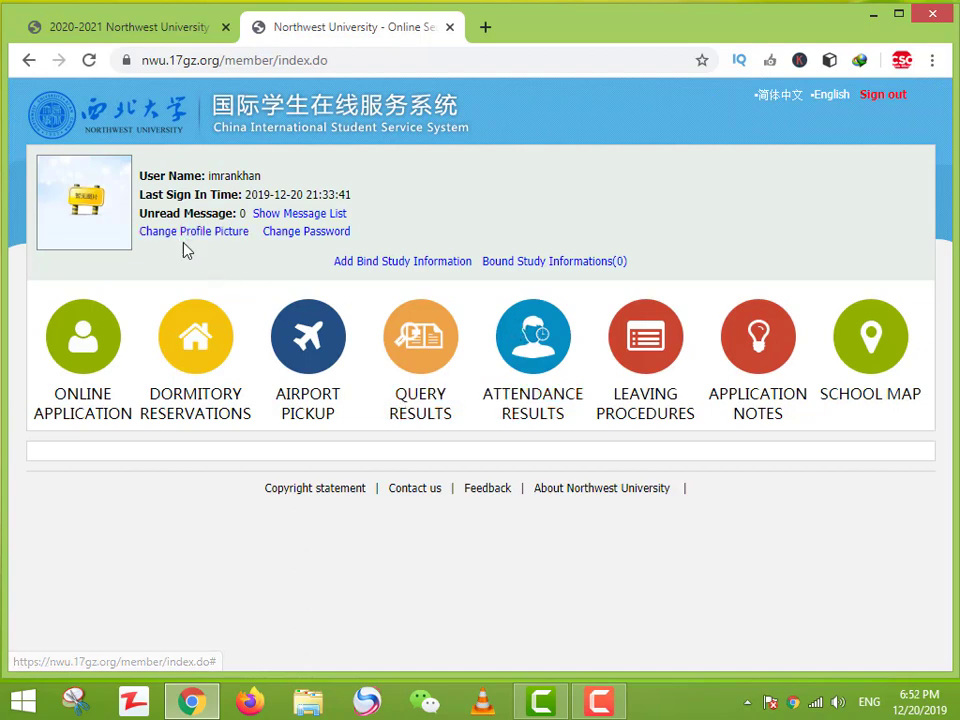
click(120, 355)
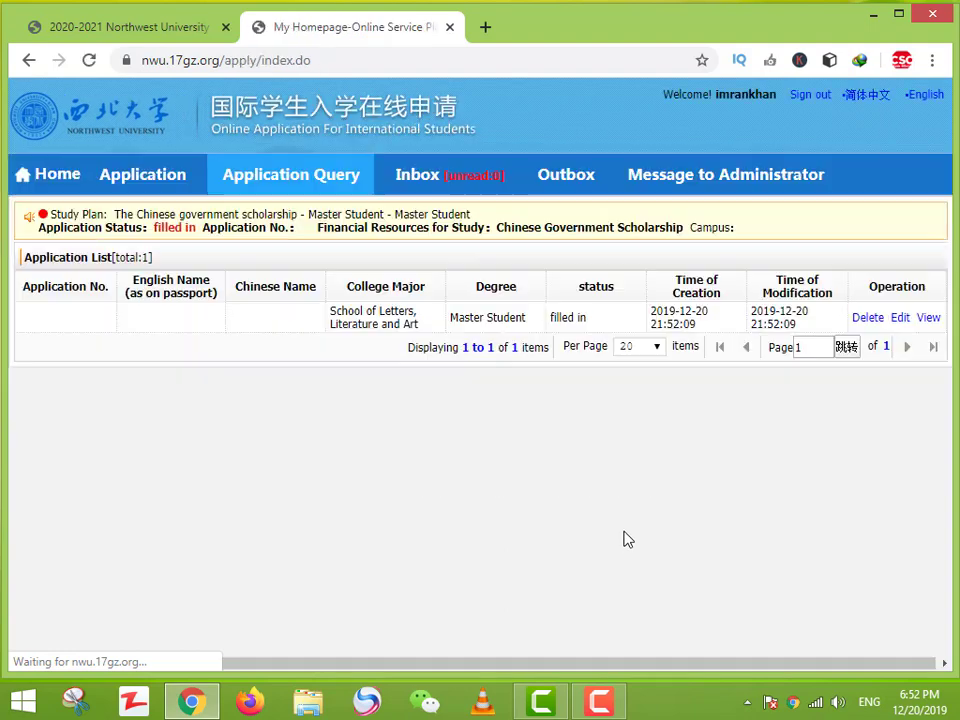
Step: Open the new Master application and highlight the passport photocopy and degree diploma requirements
click(928, 318)
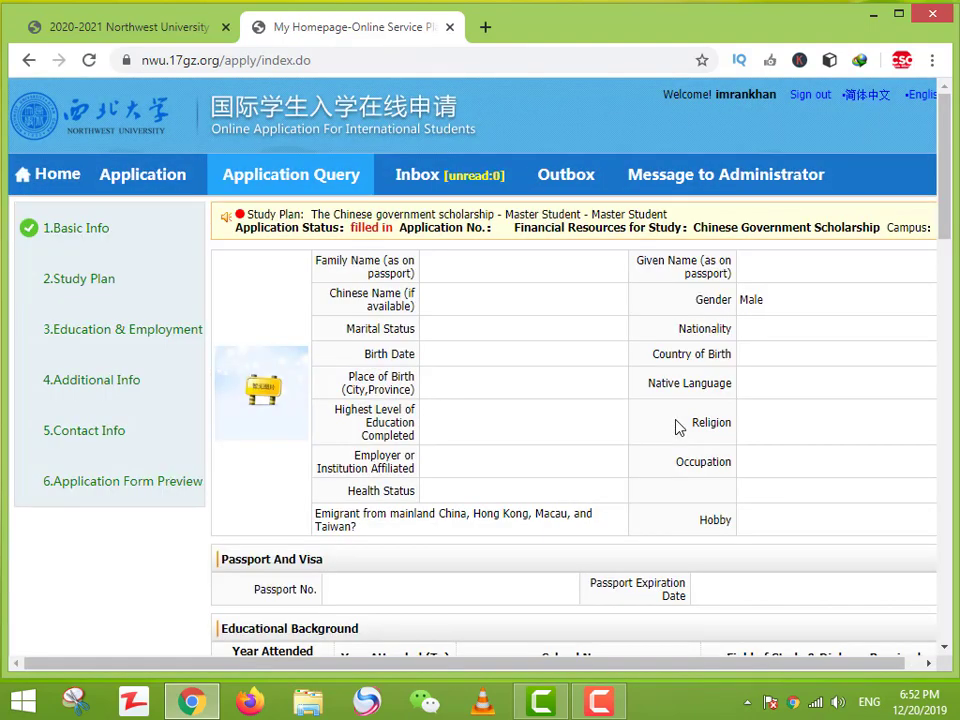
scroll(672, 540, down, 1)
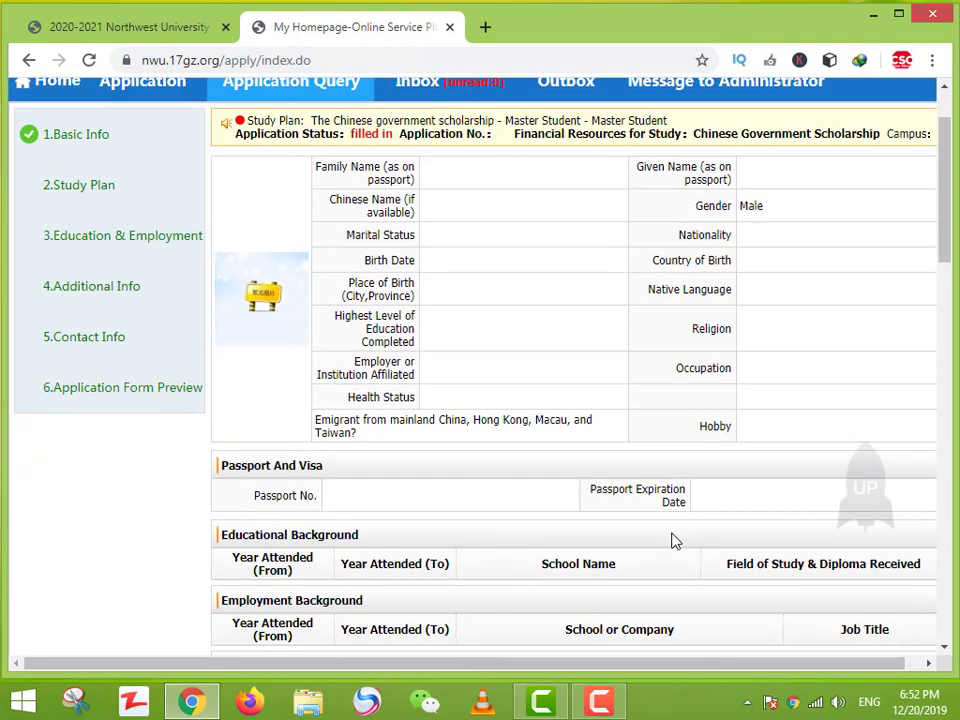
scroll(675, 541, down, 1)
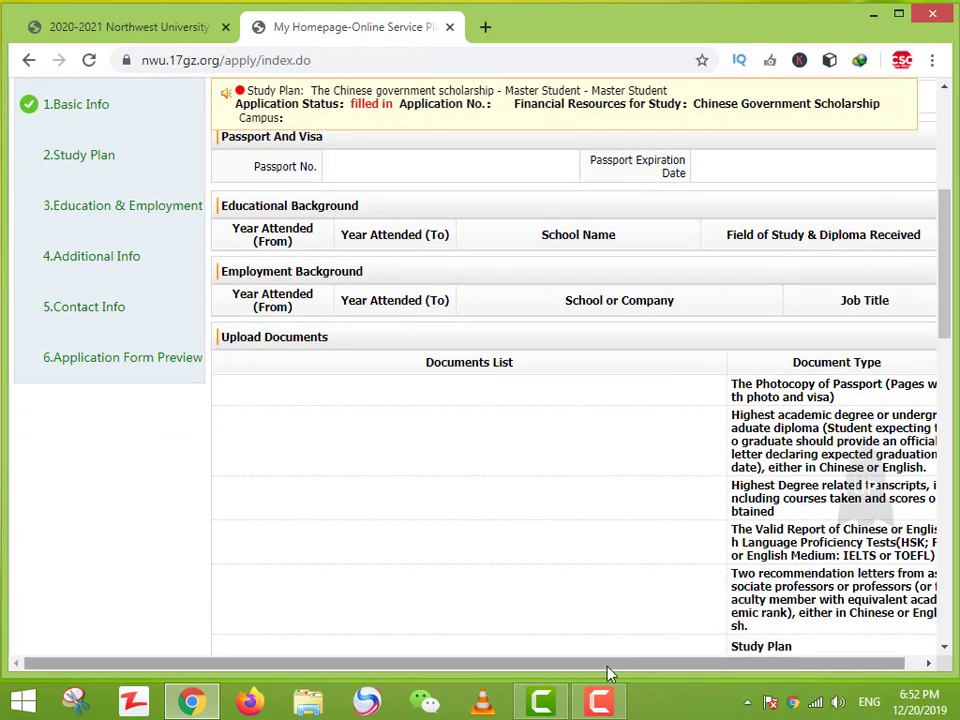
scroll(648, 662, right, 1)
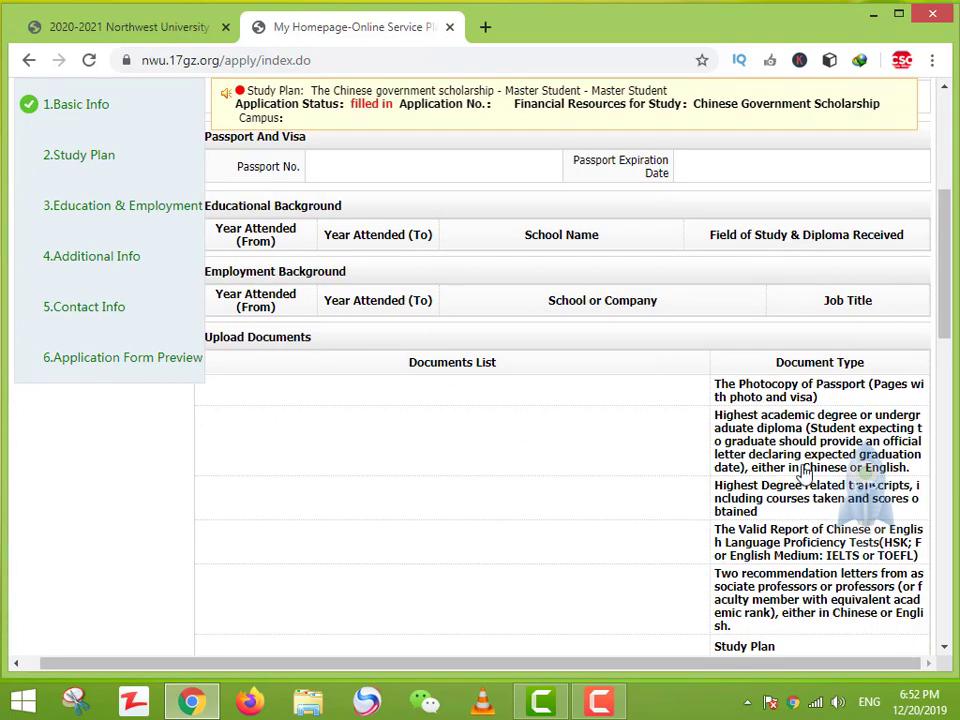
drag(745, 385, 821, 398)
drag(726, 415, 775, 428)
click(805, 435)
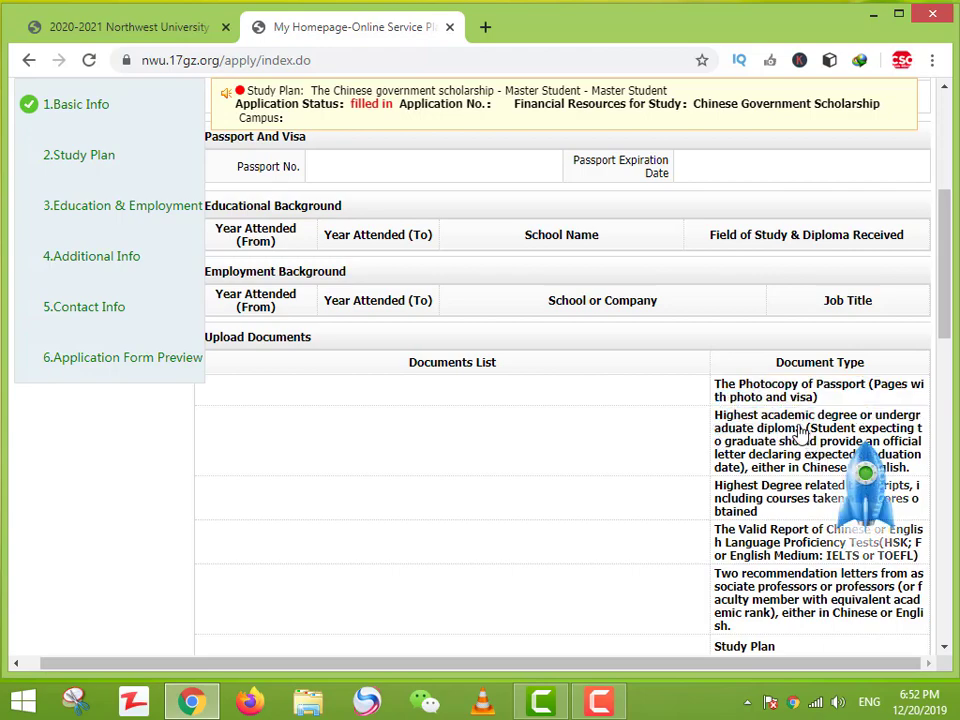
Step: Highlight the academic degree diploma and transcripts requirements in the Document Type list
scroll(797, 450, up, 2)
scroll(797, 460, down, 3)
scroll(798, 478, down, 1)
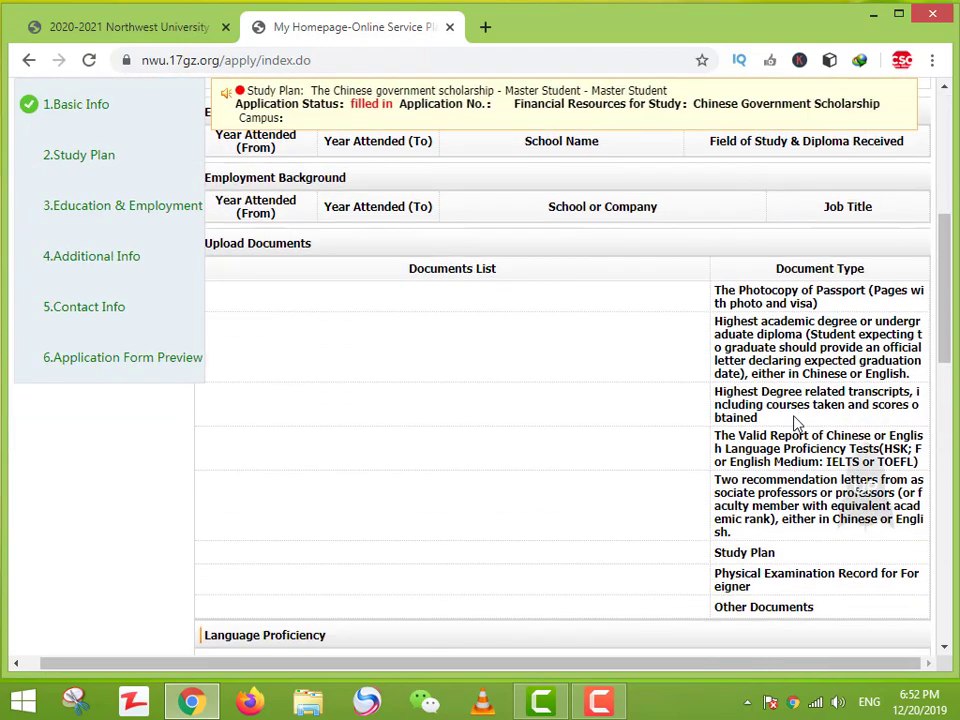
drag(727, 330, 855, 388)
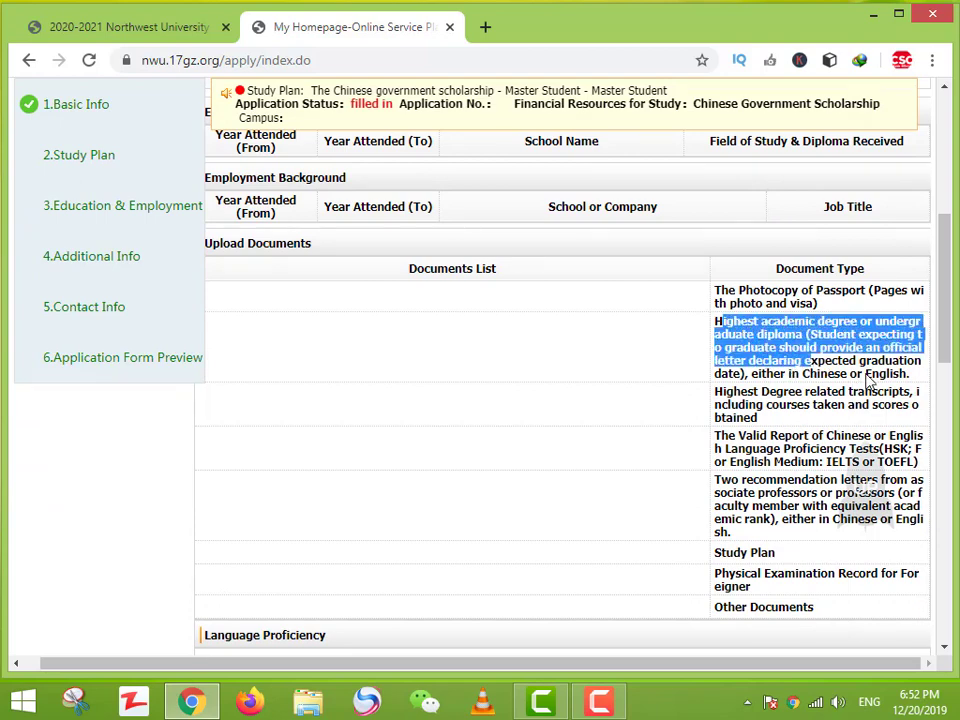
drag(720, 396, 778, 420)
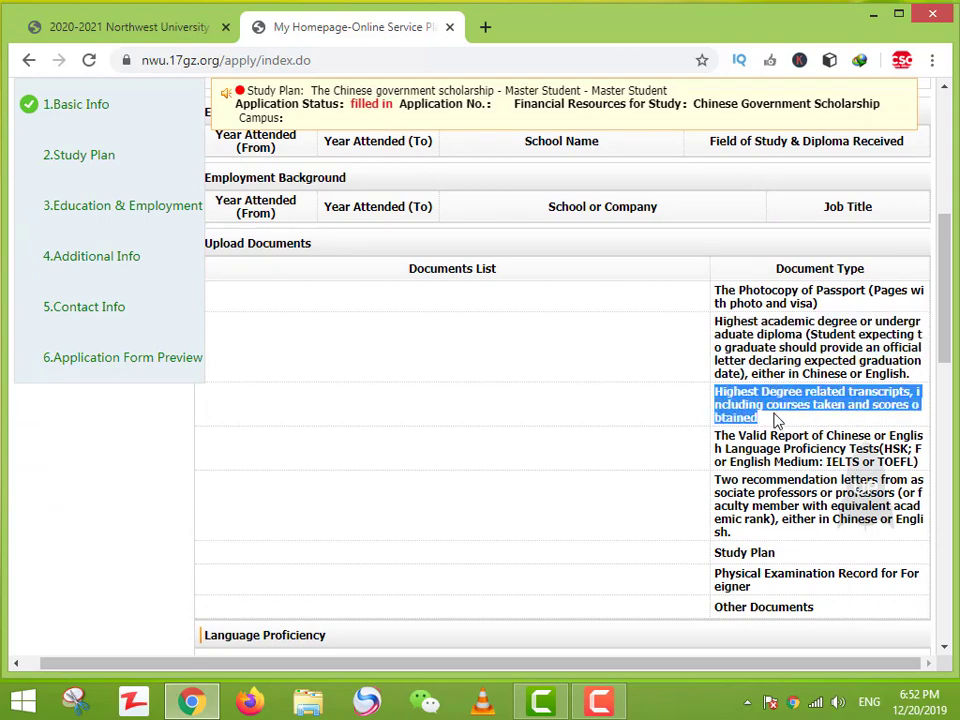
drag(749, 338, 831, 362)
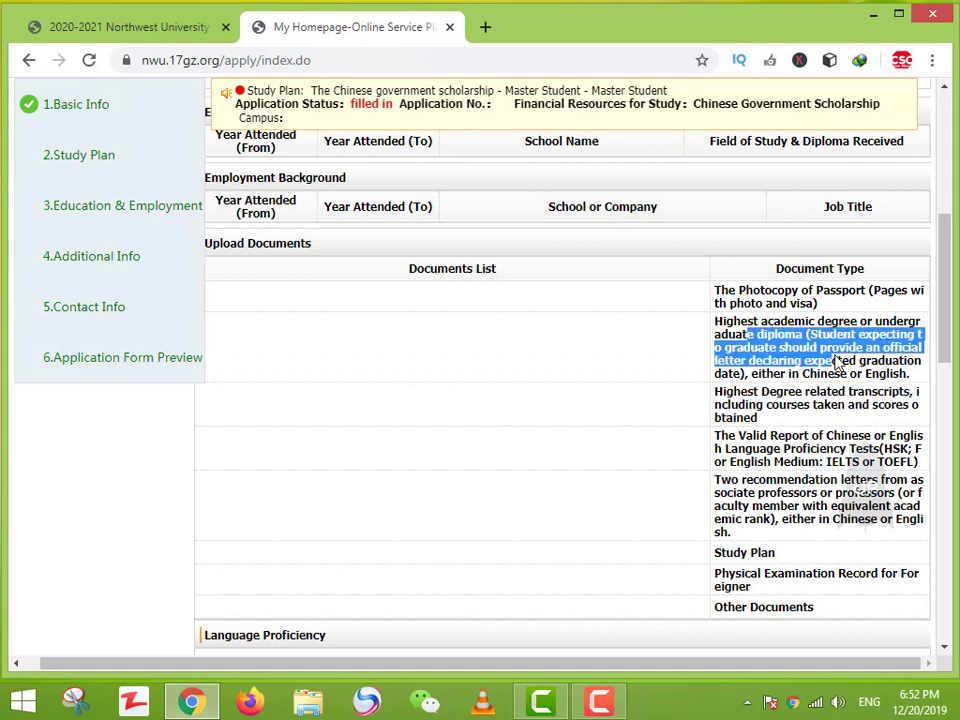
drag(767, 405, 817, 392)
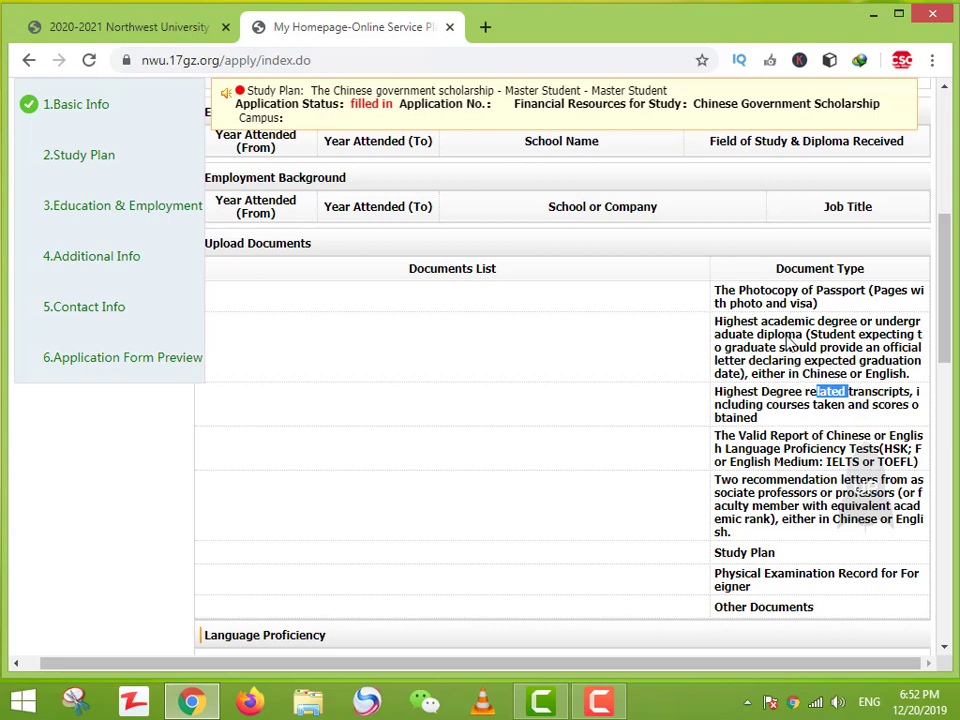
drag(718, 321, 825, 361)
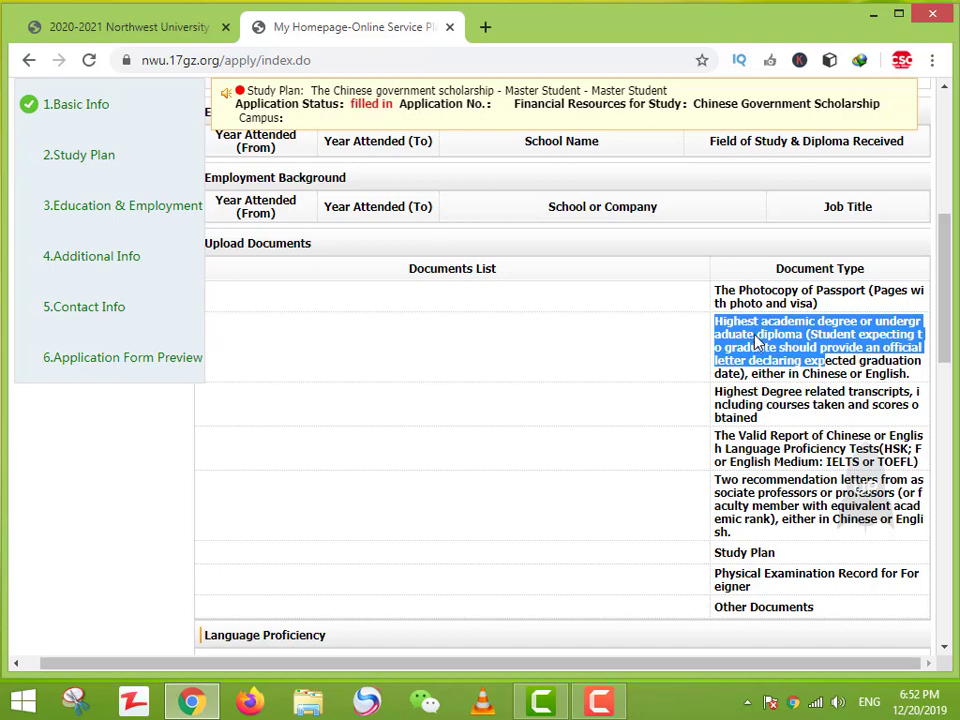
drag(769, 321, 773, 333)
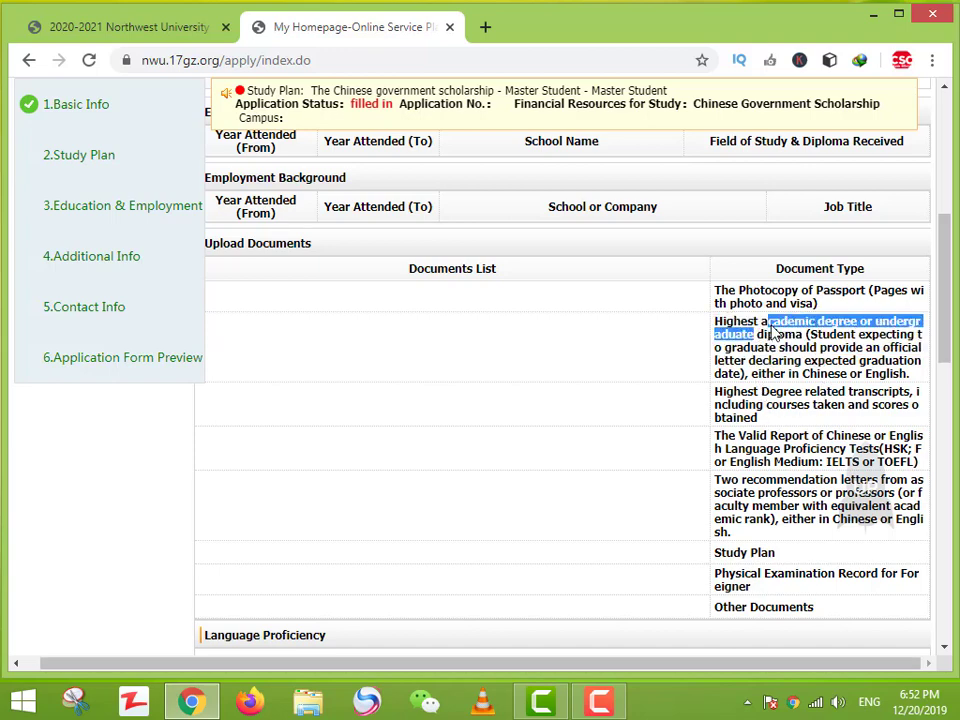
click(763, 399)
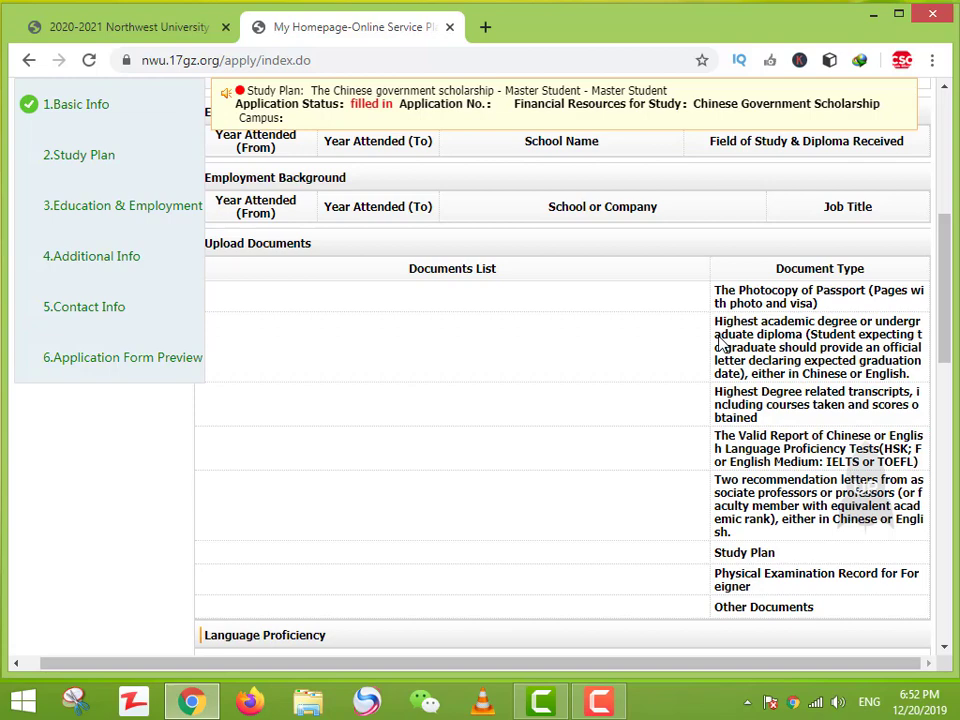
drag(716, 322, 815, 370)
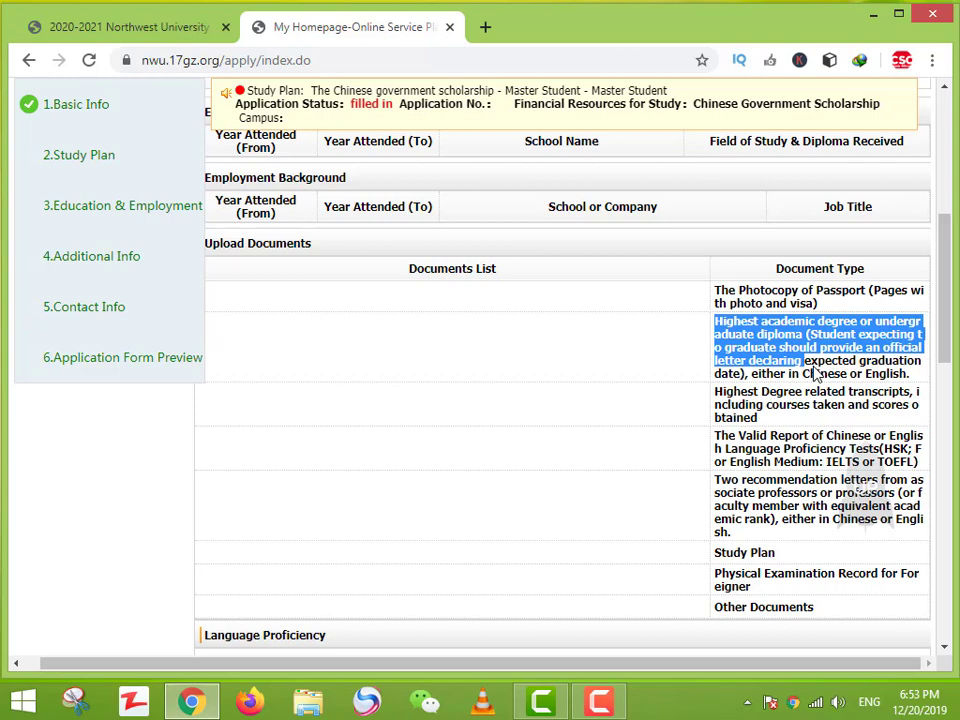
click(820, 372)
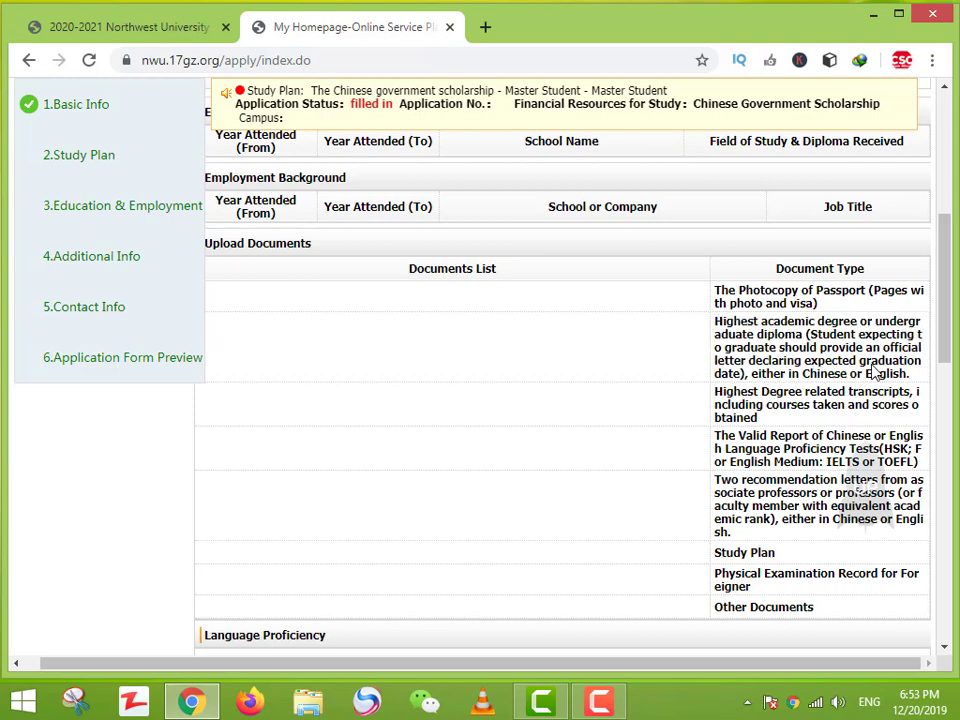
Step: Highlight the remaining requirements from Other Documents through Physical Examination Record for Foreigner
drag(721, 392, 766, 420)
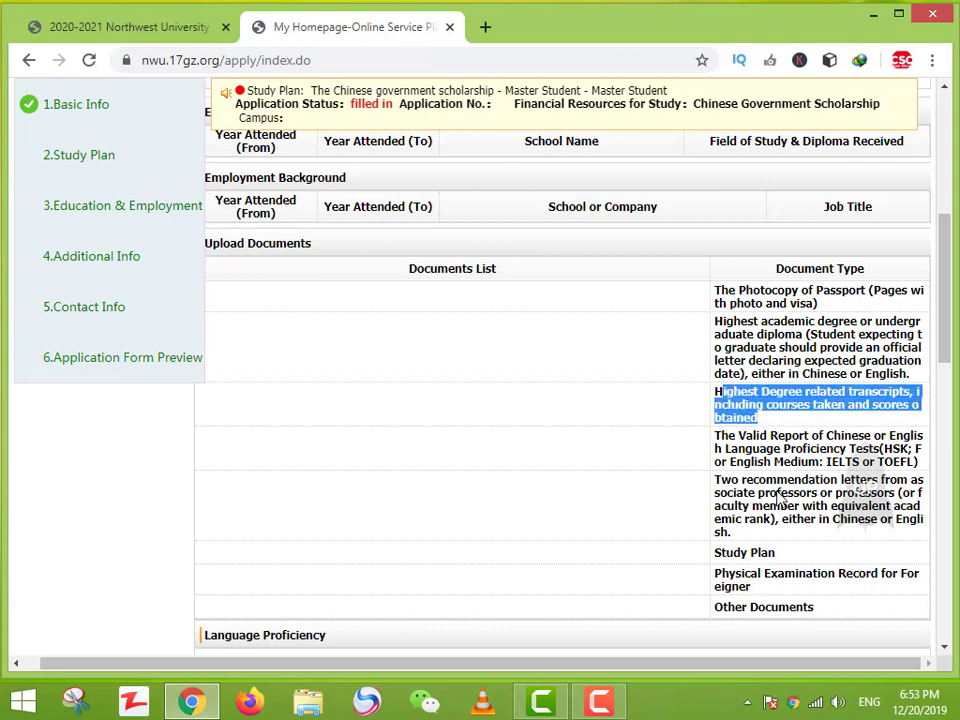
scroll(745, 340, down, 1)
click(733, 355)
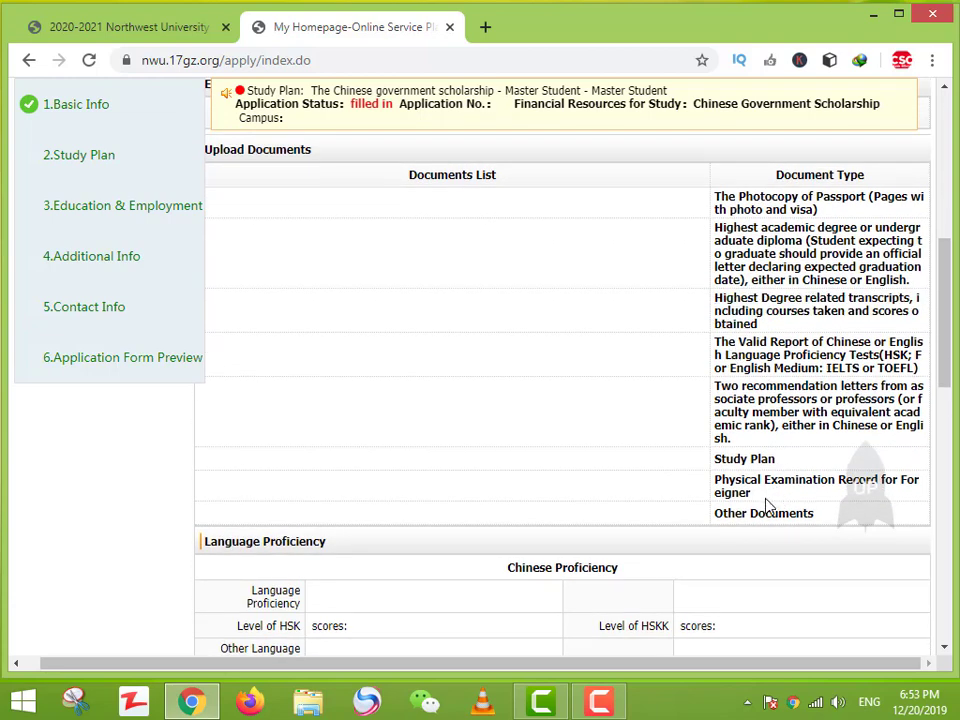
drag(729, 514, 789, 520)
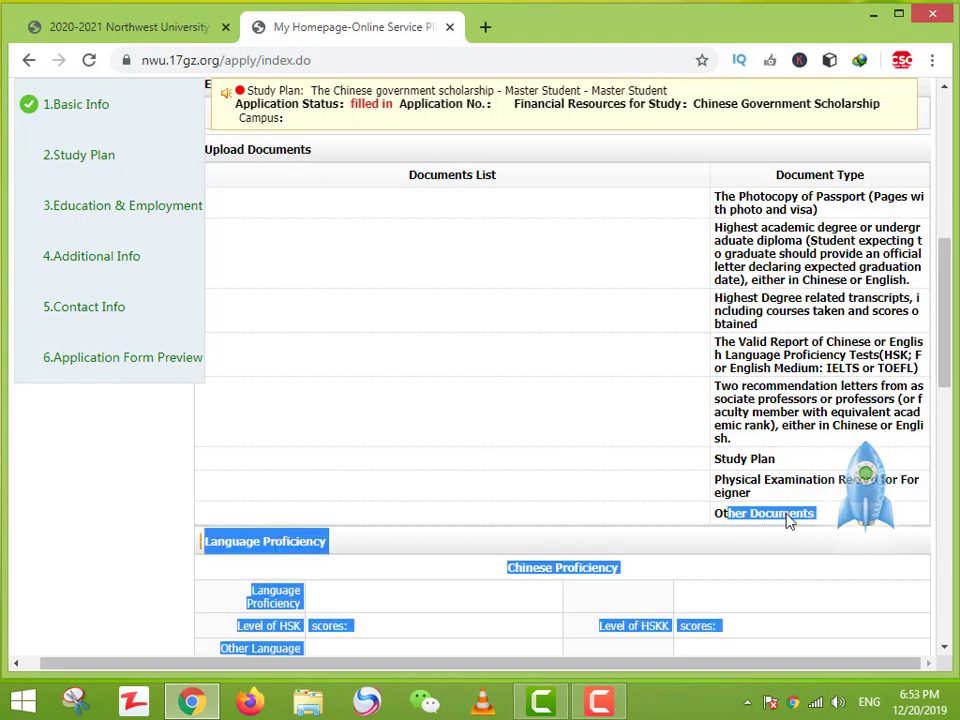
click(720, 373)
drag(715, 323, 757, 445)
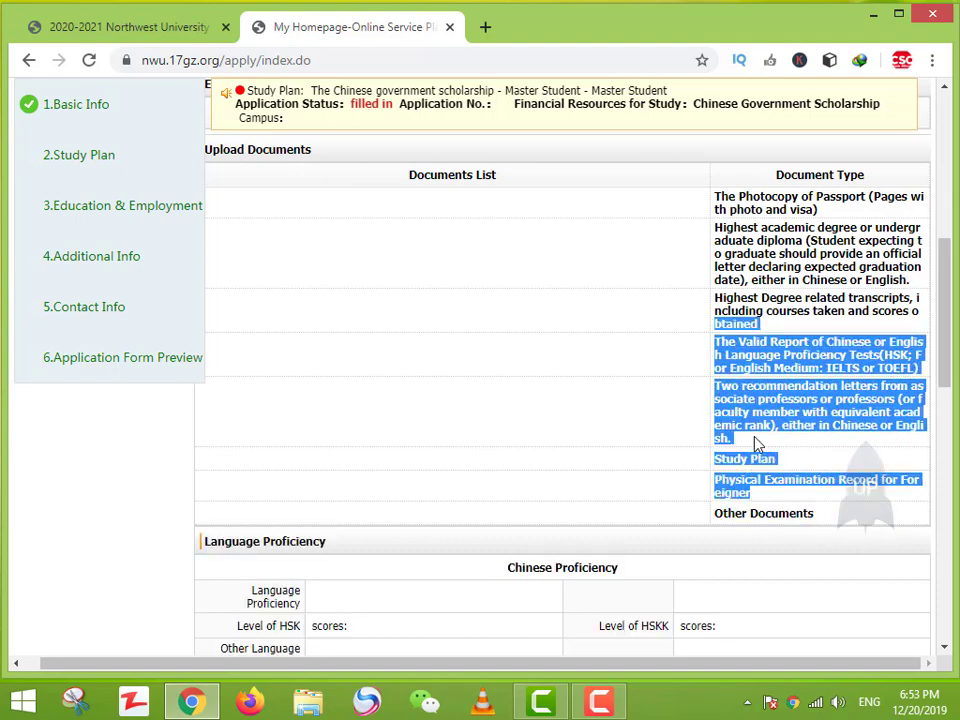
click(750, 427)
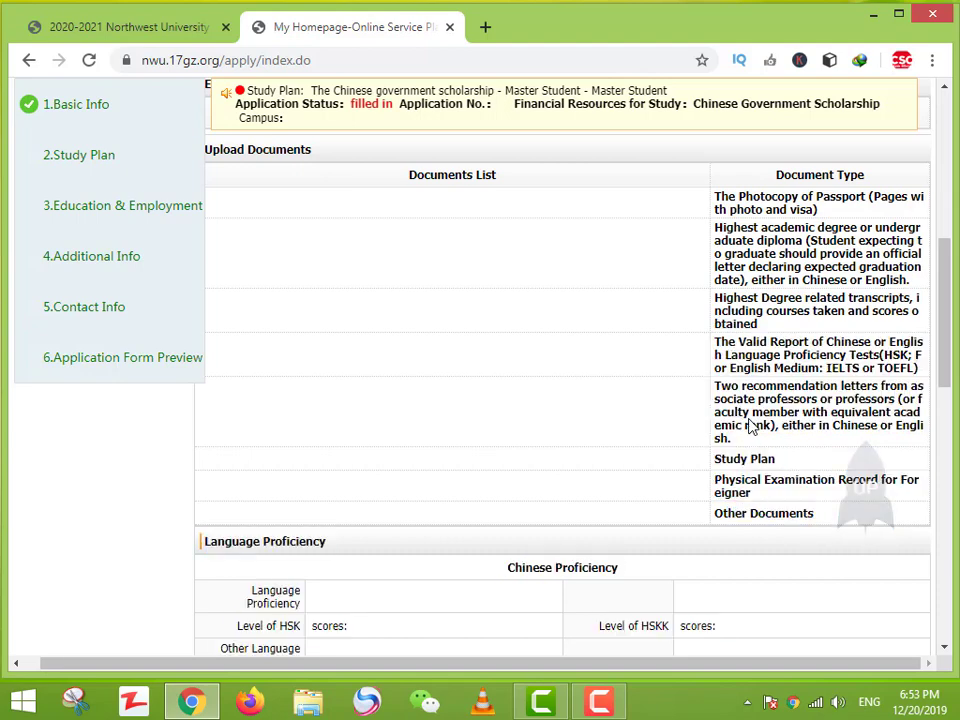
Step: Scroll back up to the top of the filled-in application form, clearing the document list highlight
scroll(750, 427, up, 3)
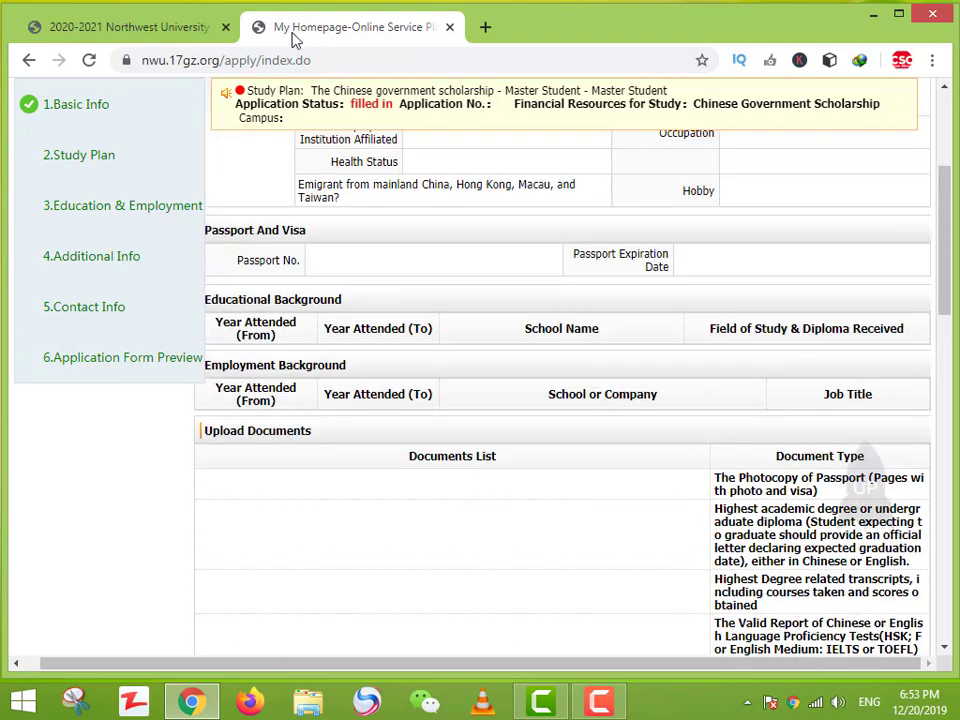
scroll(643, 366, down, 2)
drag(716, 288, 568, 375)
click(574, 383)
scroll(576, 383, up, 3)
scroll(576, 383, up, 2)
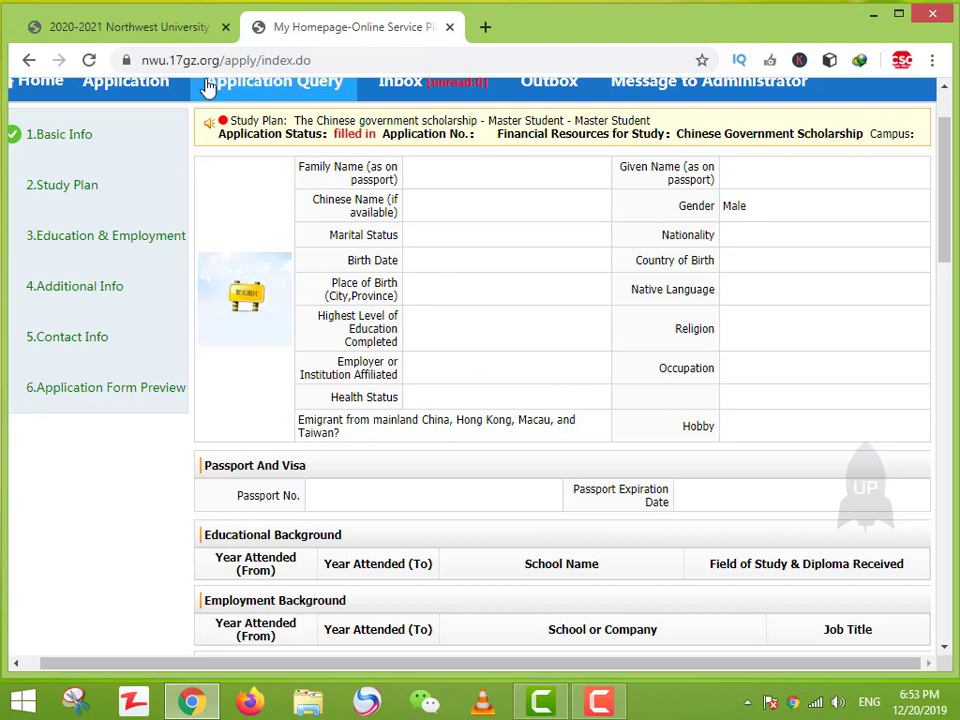
scroll(127, 167, up, 2)
Step: Try repeatedly to return to the student service home page, which fails with a No internet error
click(58, 181)
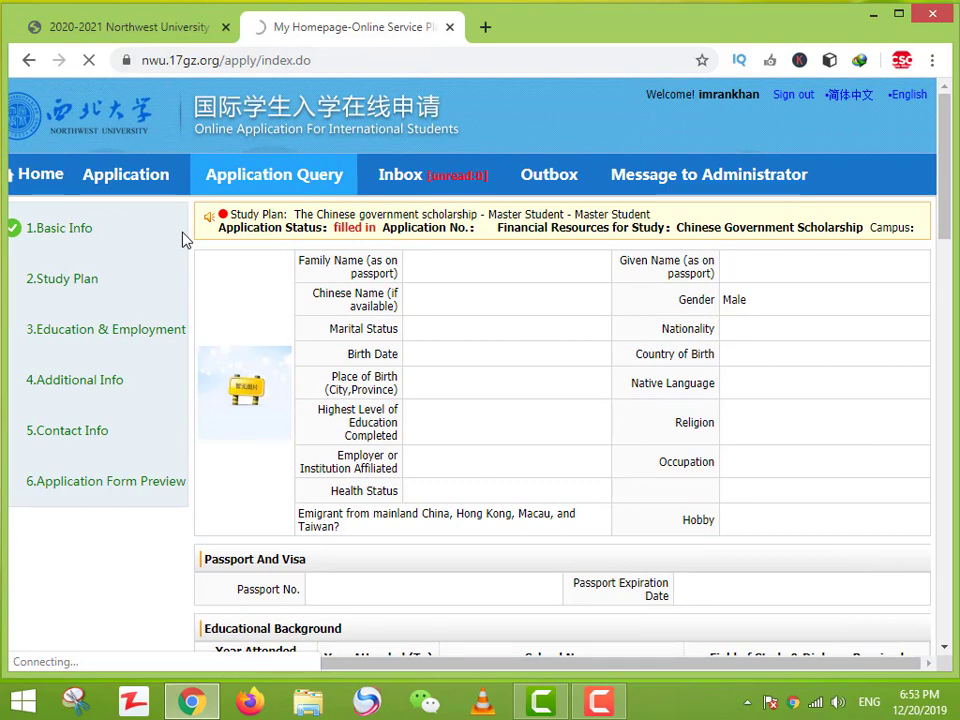
click(47, 197)
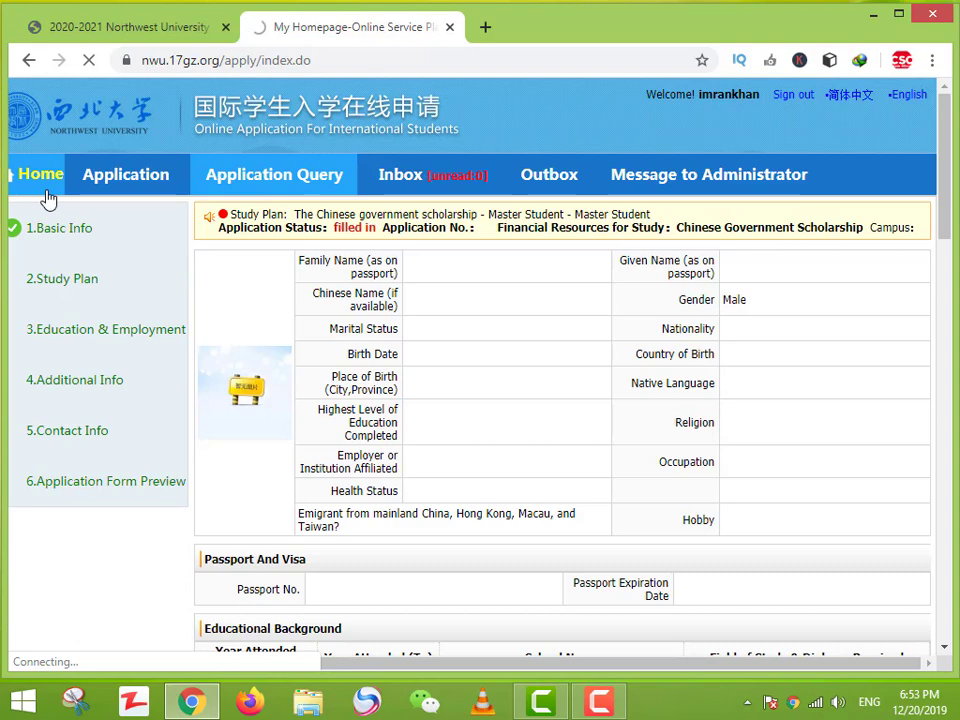
click(28, 60)
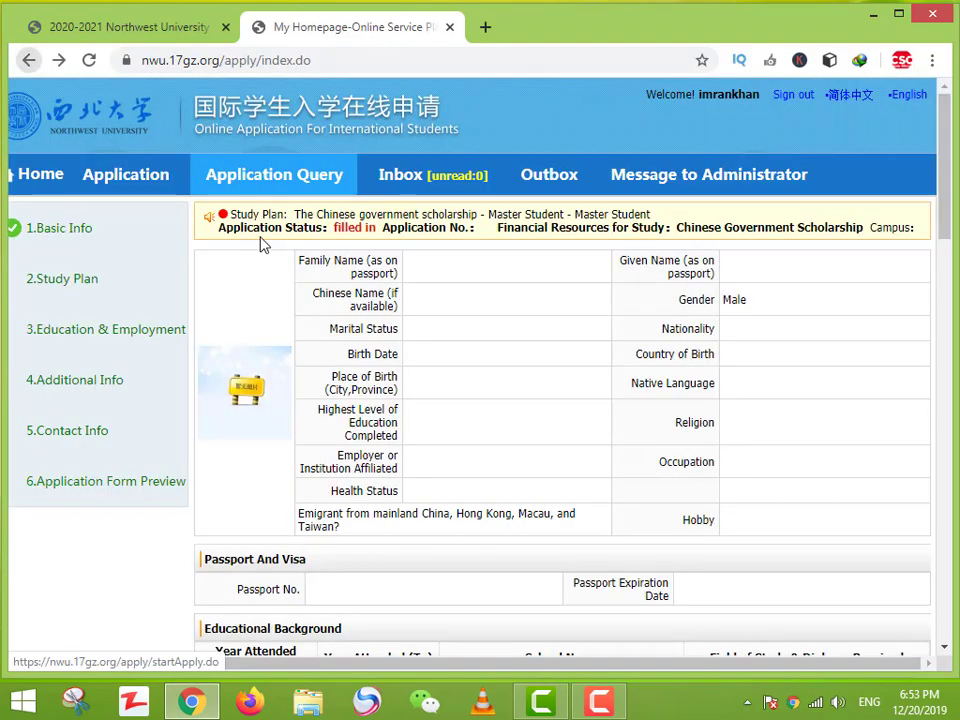
click(49, 178)
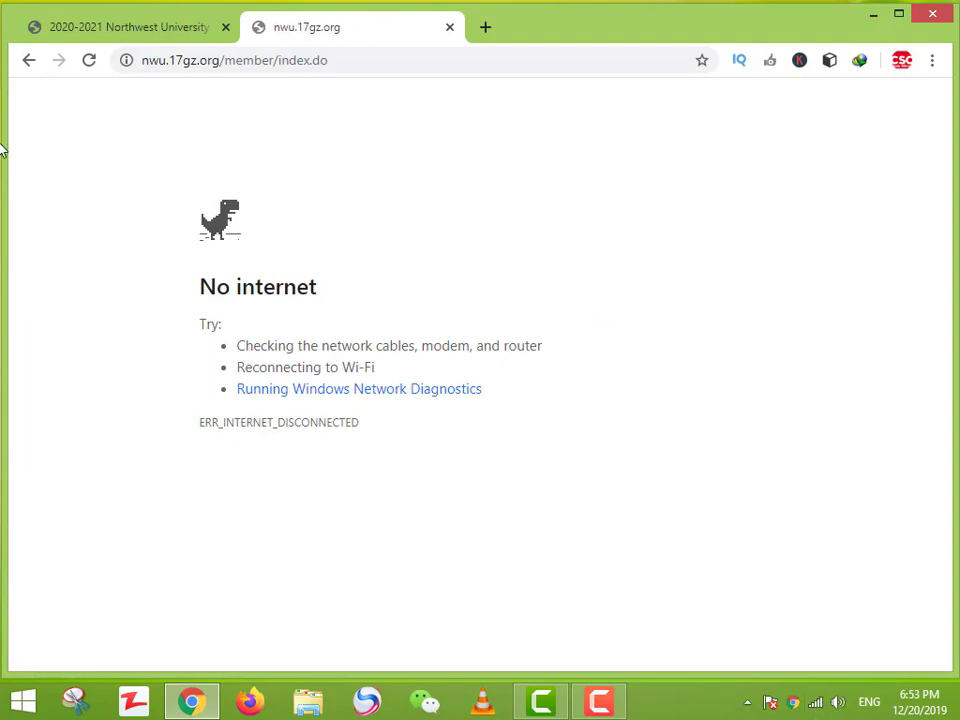
Step: Reload after the connection error, then reopen the Online Application section by way of Home
click(88, 60)
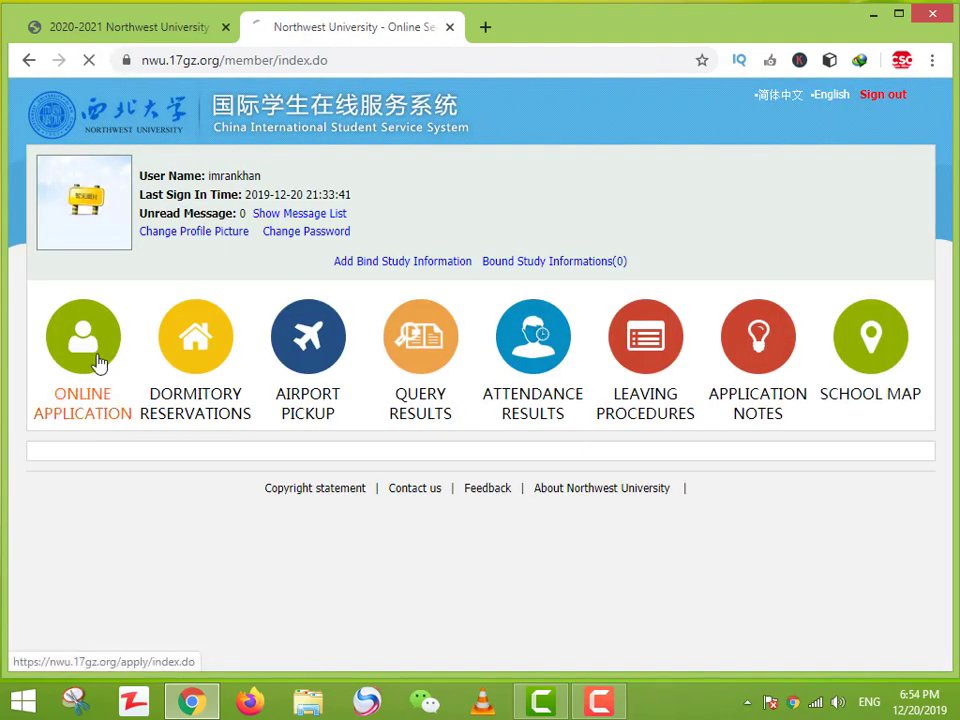
click(99, 363)
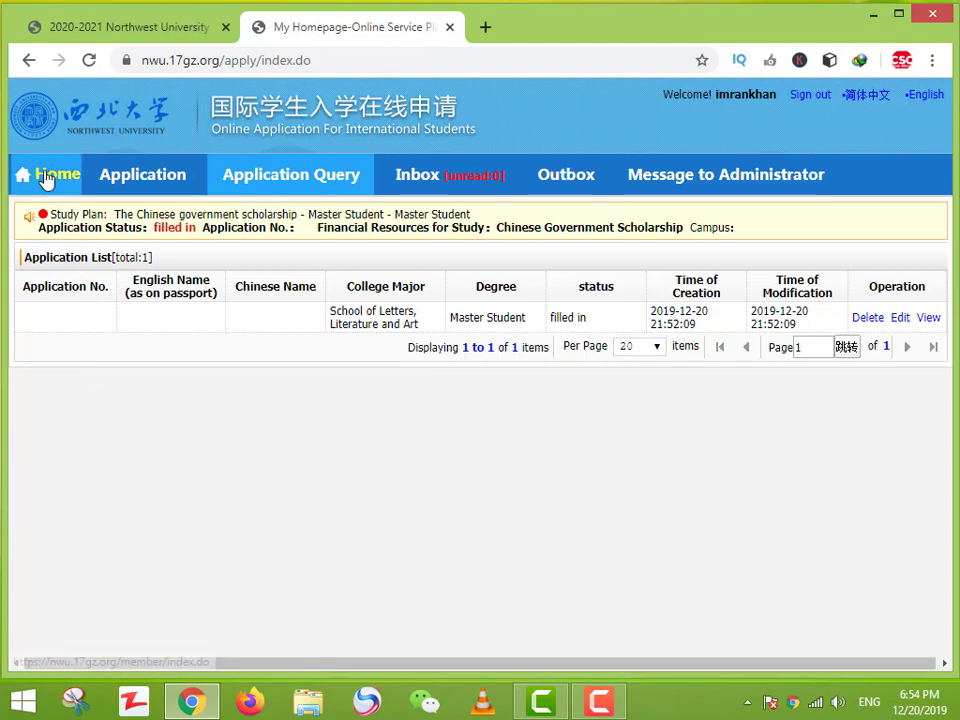
click(45, 177)
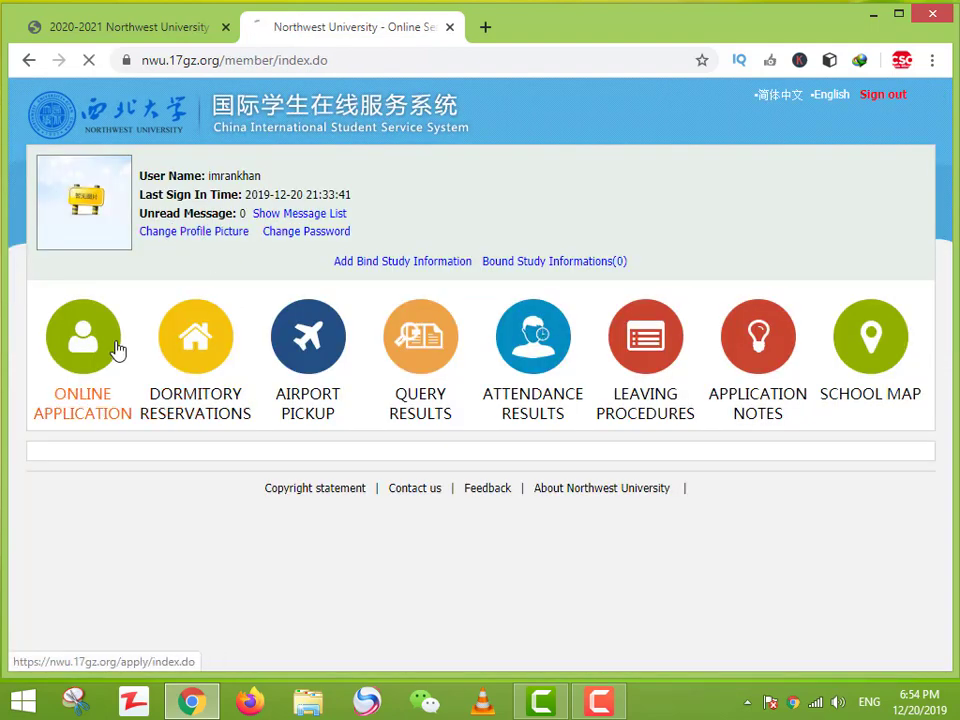
click(117, 349)
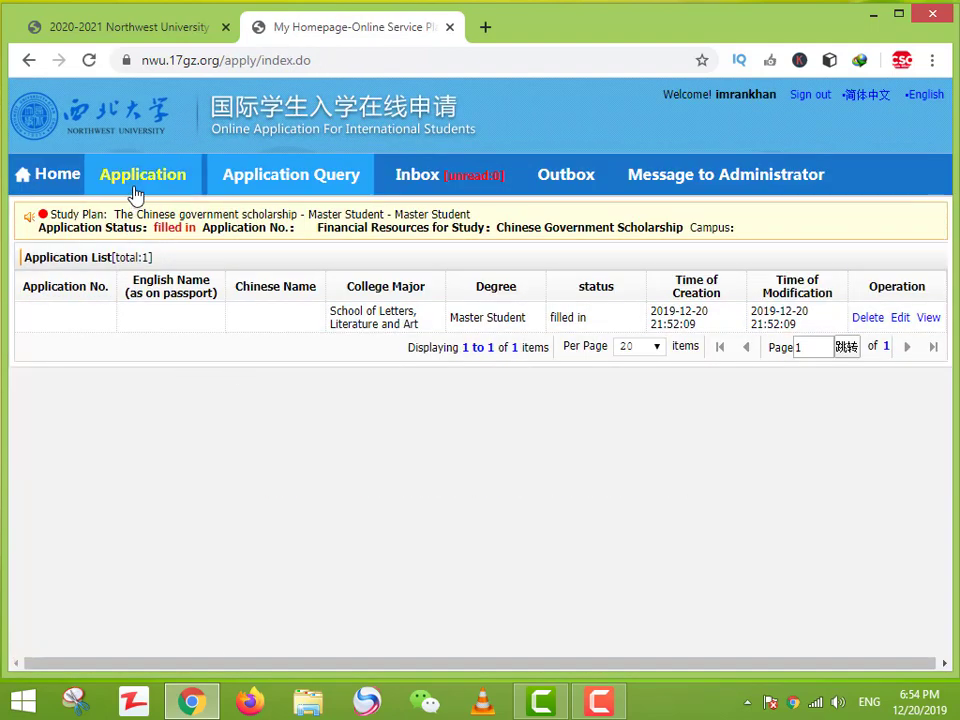
Step: Start a new application and compare the Silk Road and Chinese government scholarship options
click(137, 190)
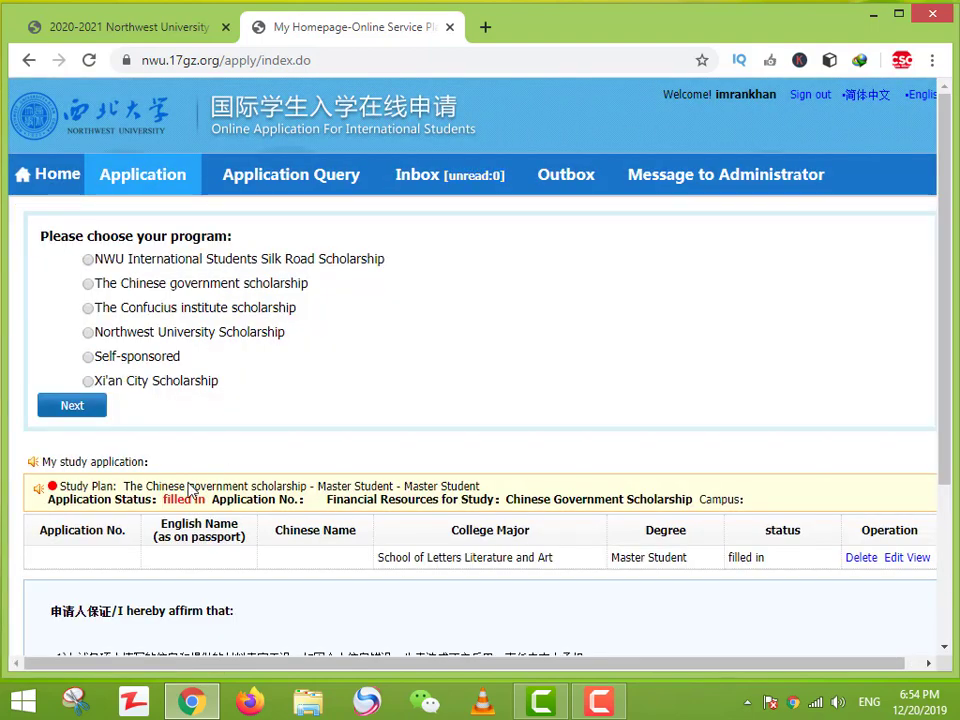
drag(156, 262, 379, 262)
drag(156, 288, 310, 292)
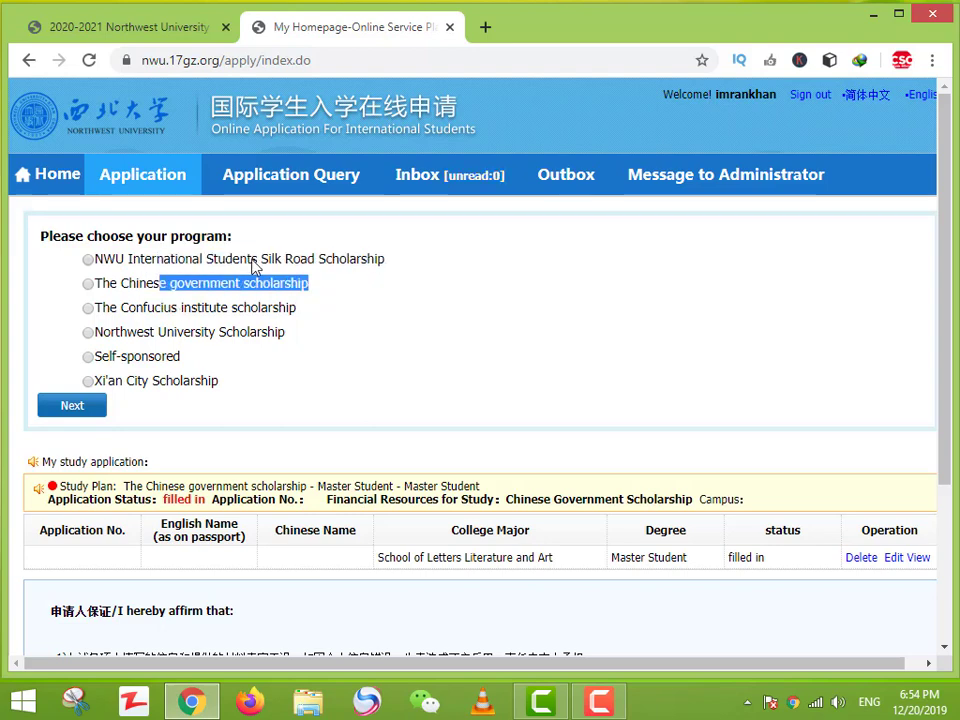
drag(251, 261, 314, 265)
click(88, 259)
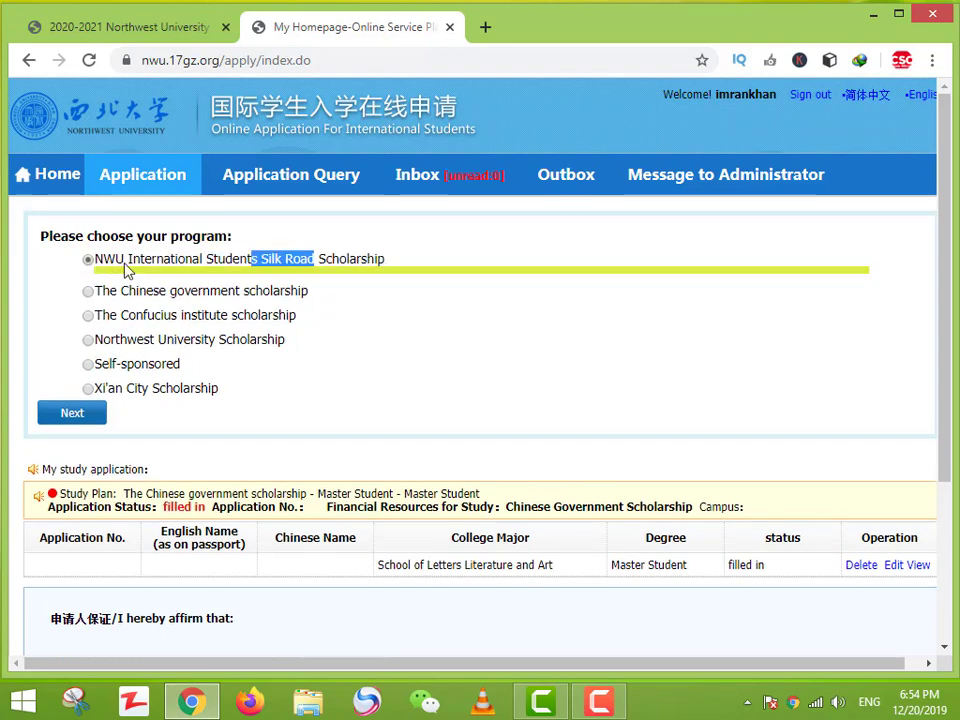
click(88, 292)
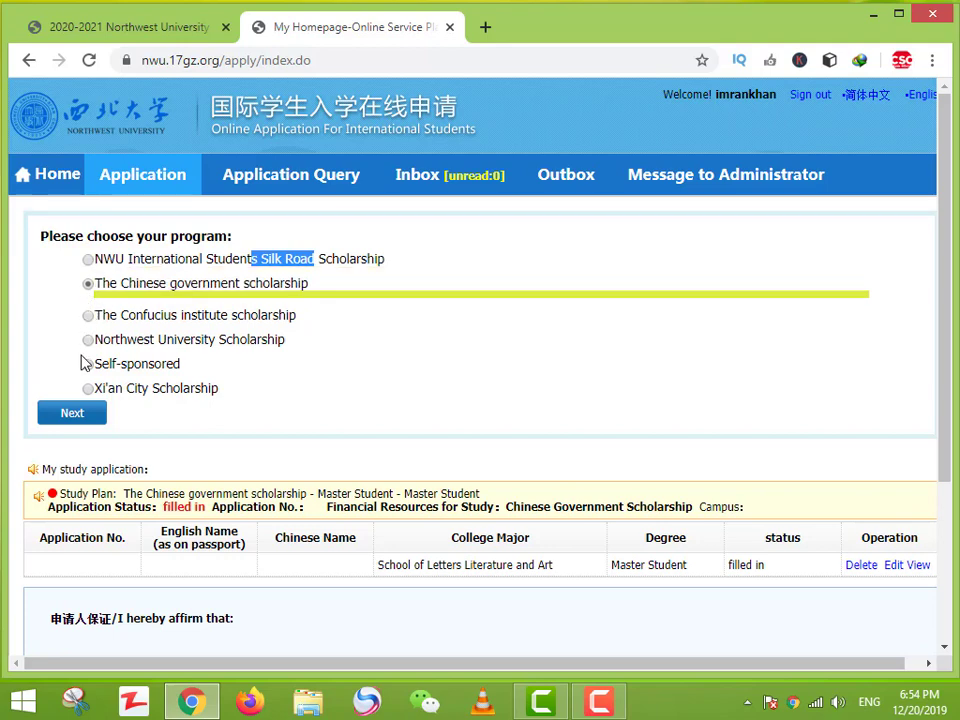
Step: Read the Northwest University and Xi'an City Scholarship descriptions and their eligibility notes
click(89, 341)
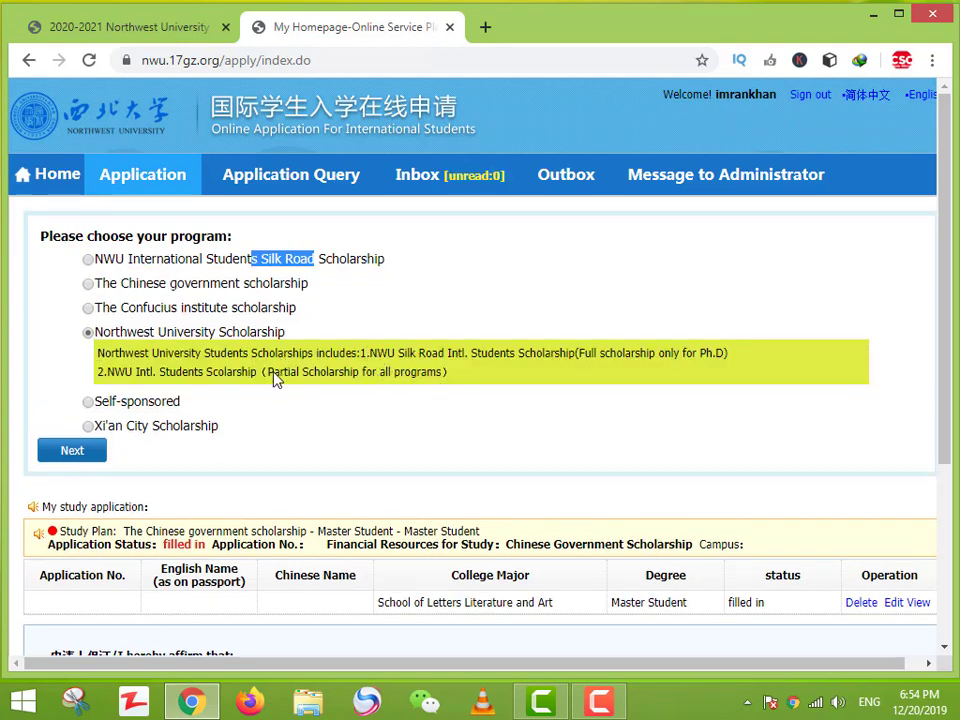
drag(274, 372, 368, 390)
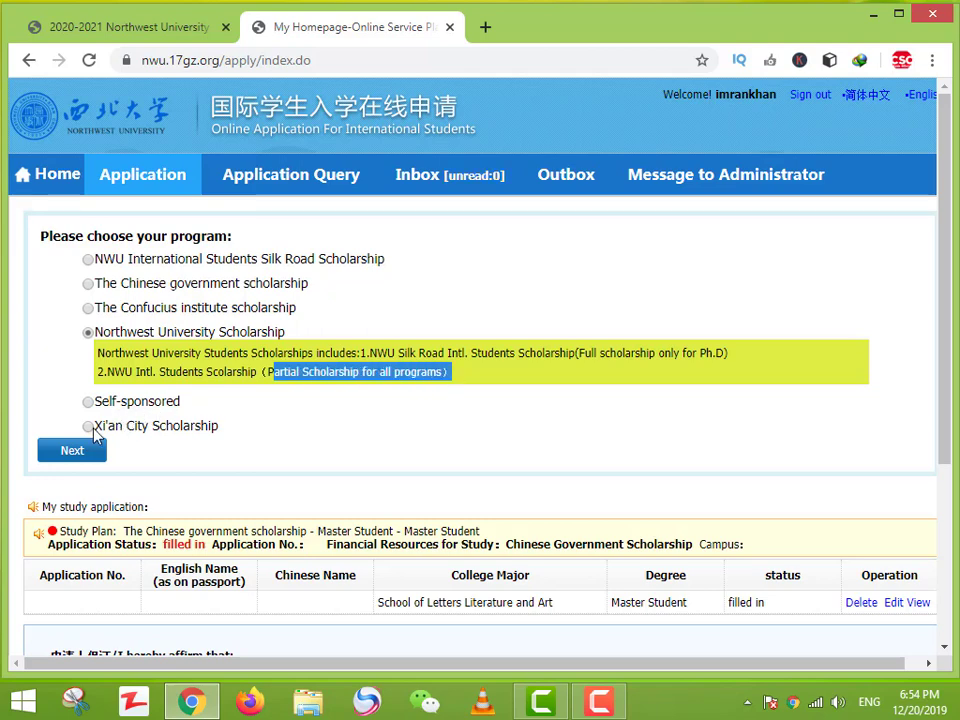
click(93, 428)
drag(421, 401, 503, 418)
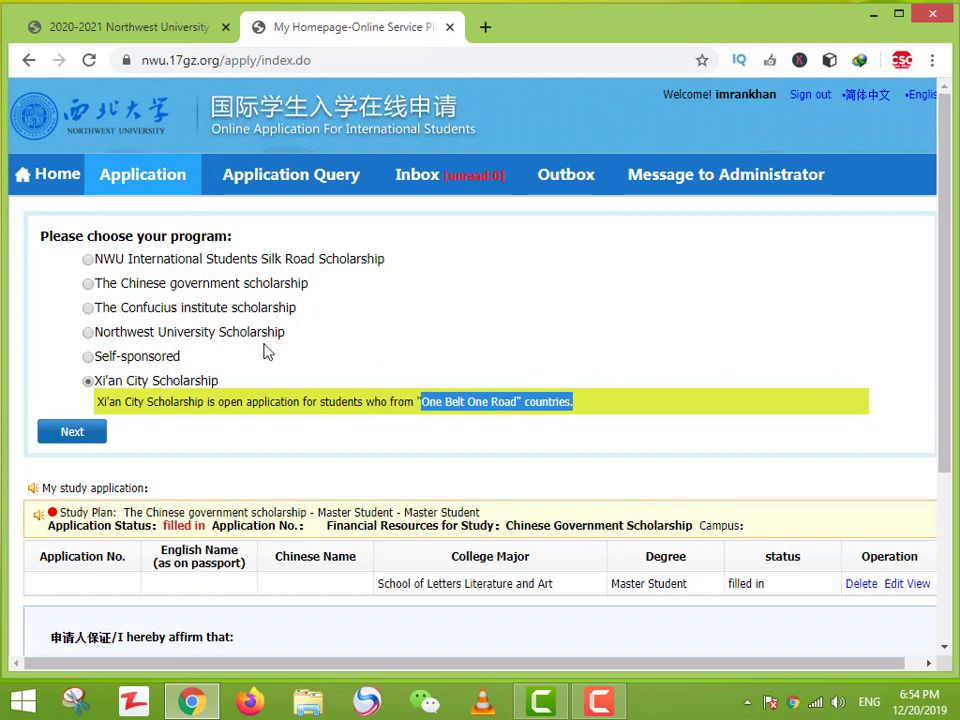
click(80, 432)
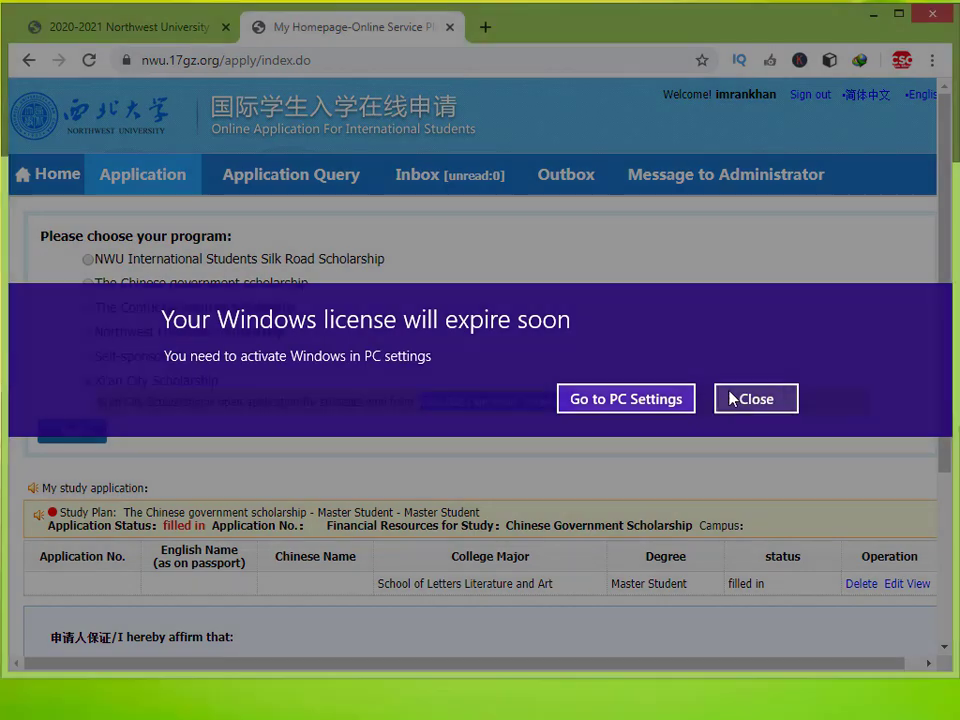
Step: Keep Xi'an City Scholarship selected and continue, dismissing the pop-up and the processing notice
click(731, 399)
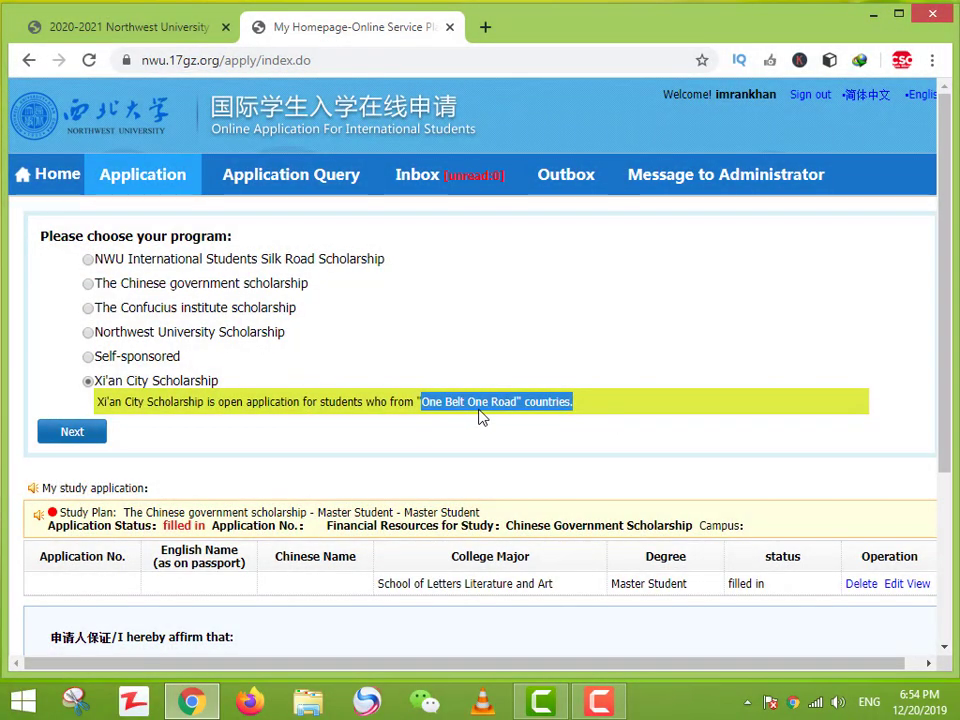
drag(478, 414, 364, 428)
click(364, 428)
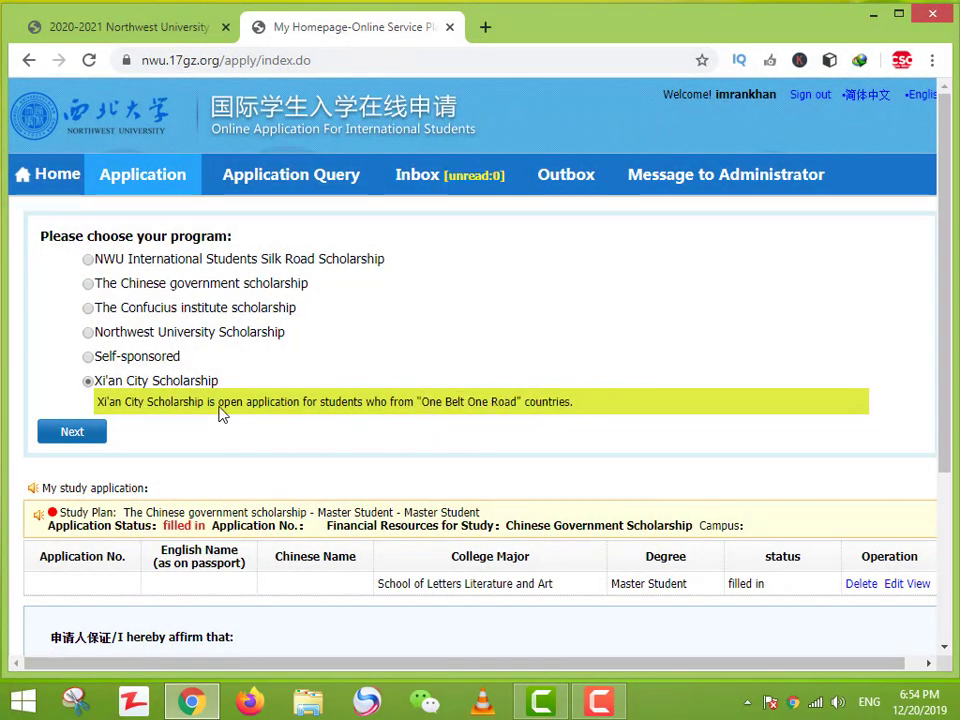
drag(221, 413, 412, 412)
click(76, 434)
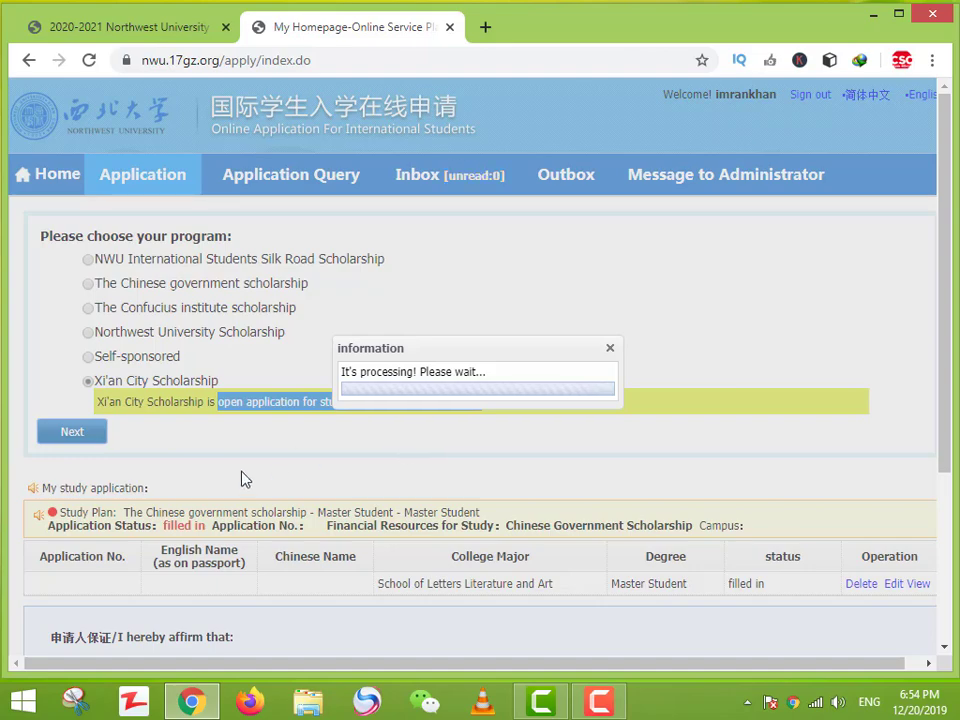
scroll(241, 479, down, 3)
scroll(100, 393, up, 3)
click(608, 349)
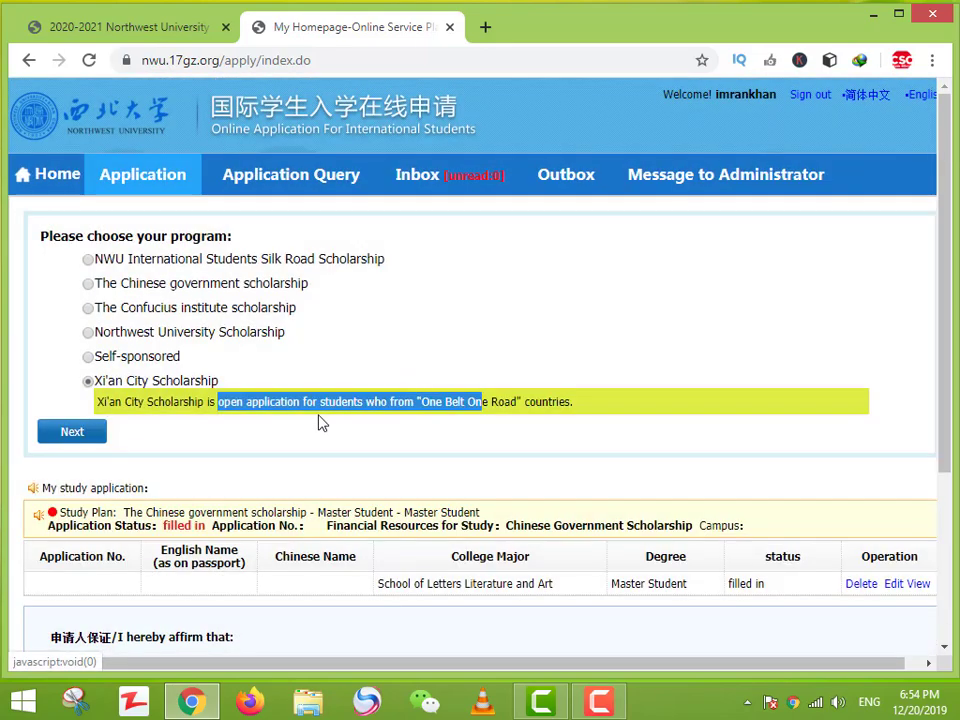
Step: On the student-type page, try Undergraduate and Master, settle on Ph.D Student, then return to the CSC Guide tab
click(90, 433)
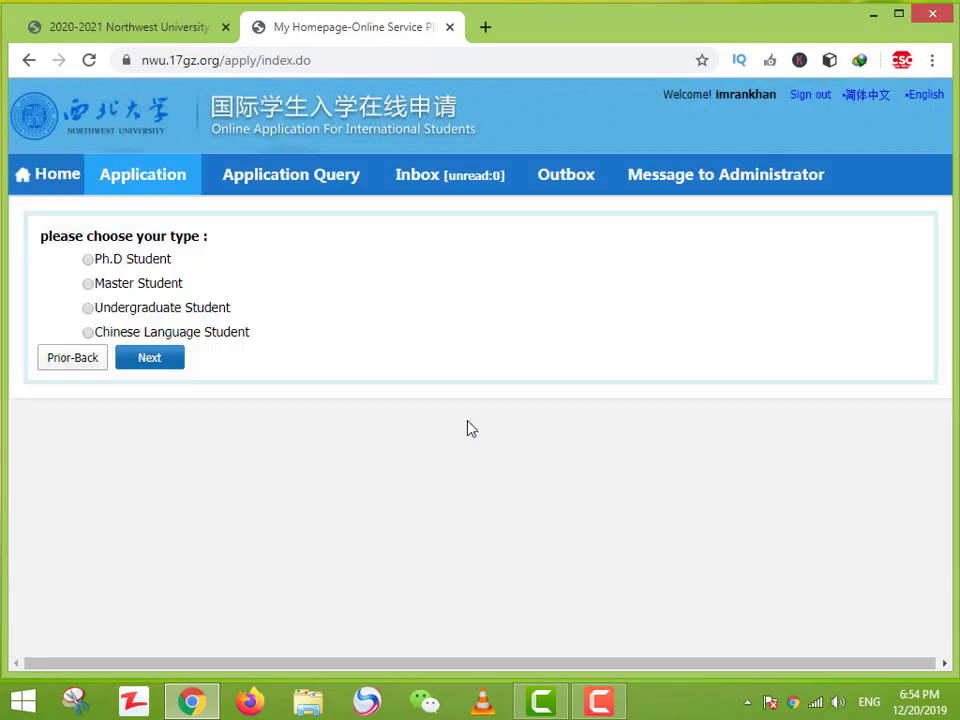
click(178, 308)
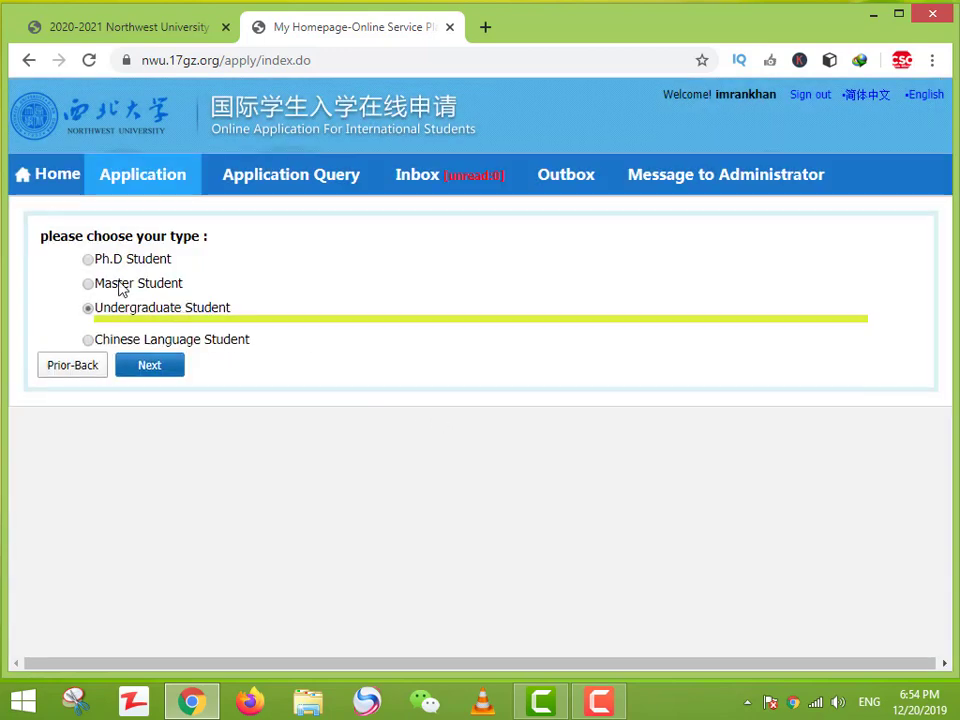
click(120, 283)
click(124, 260)
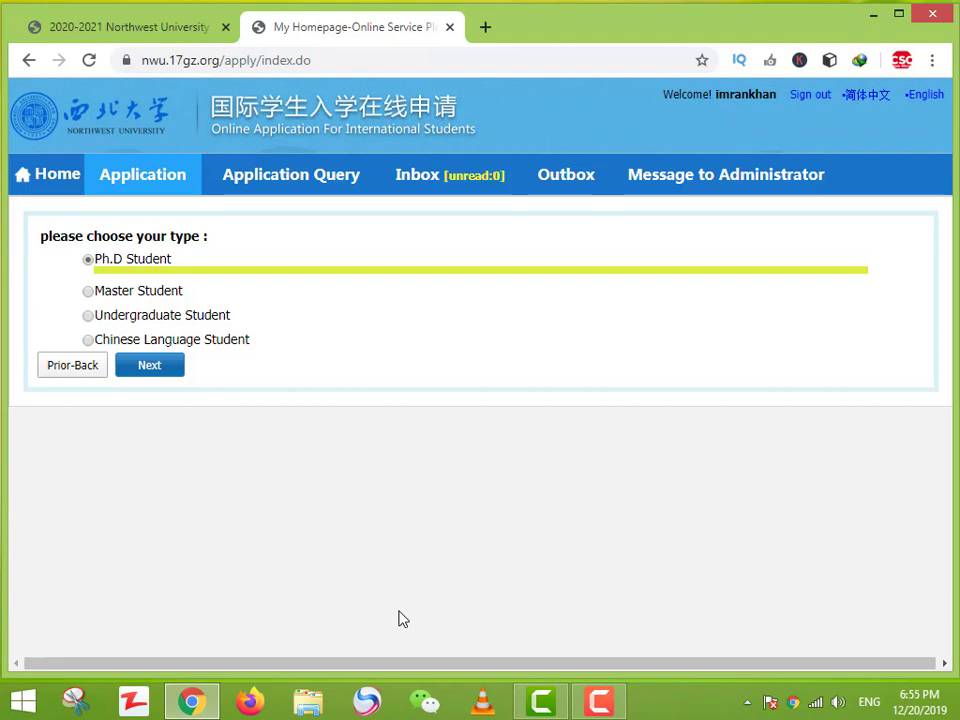
click(157, 30)
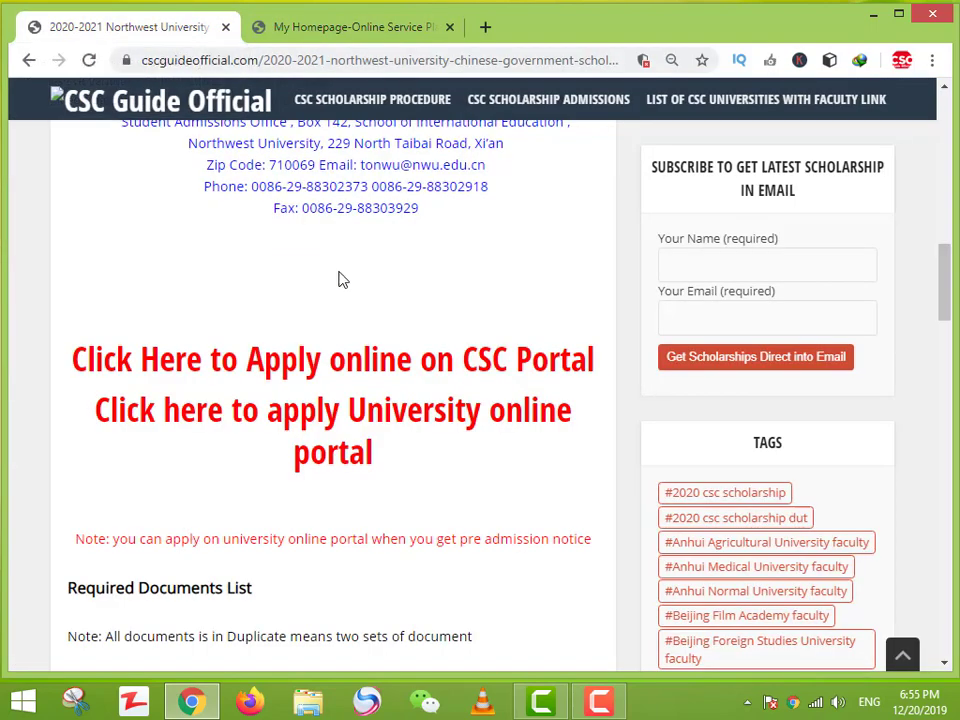
Step: Scroll up to the 2020-2021 Northwest University Chinese Government Scholarship article title
scroll(433, 487, up, 5)
scroll(433, 487, up, 5)
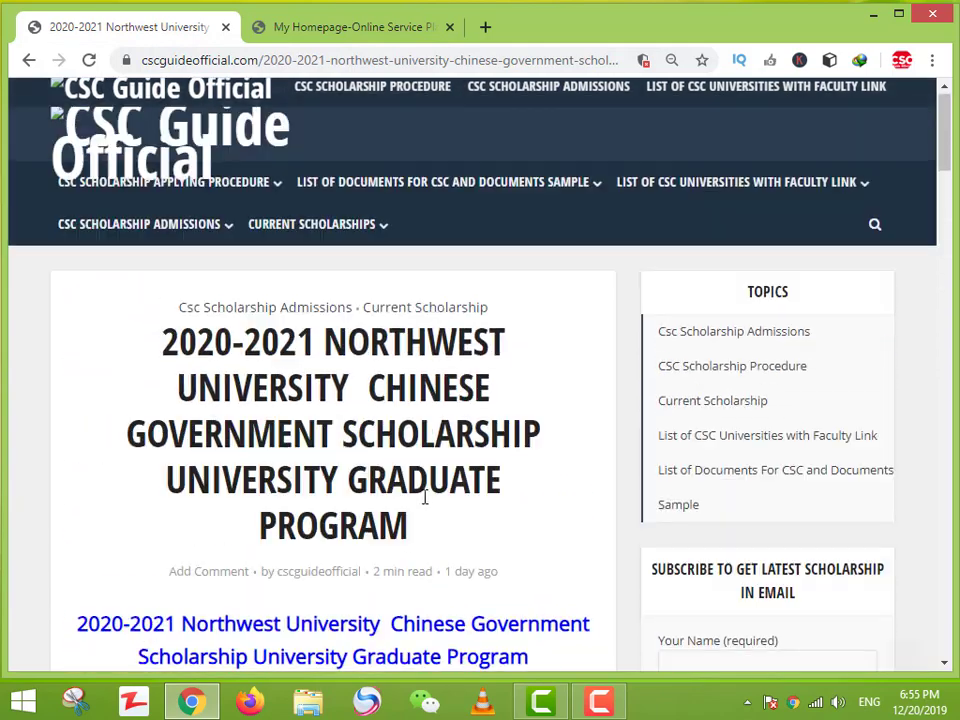
mouse_move(251, 223)
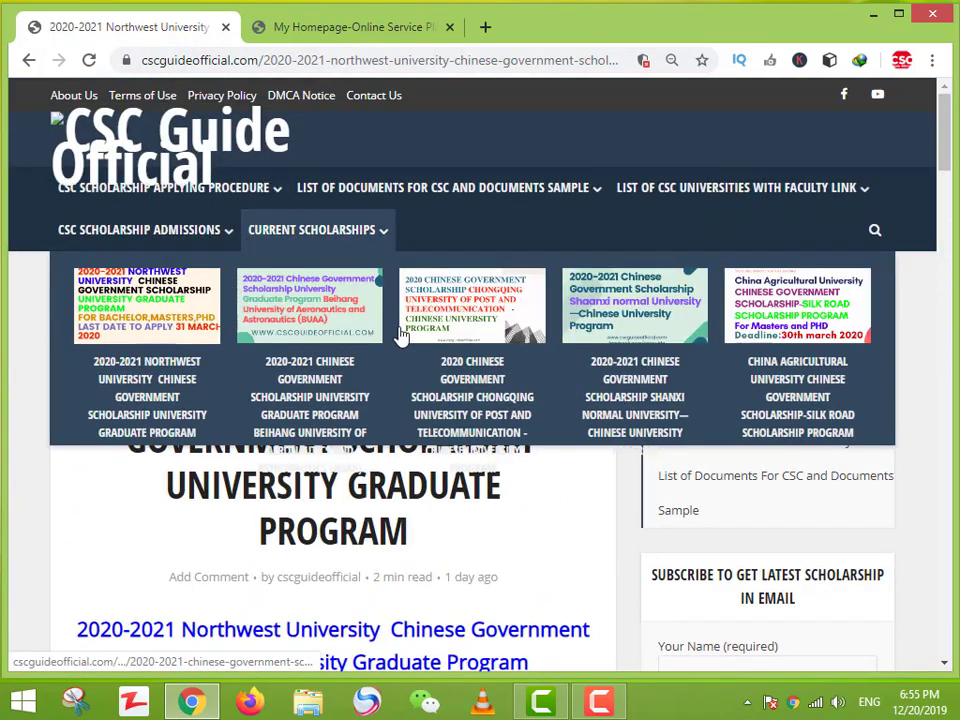